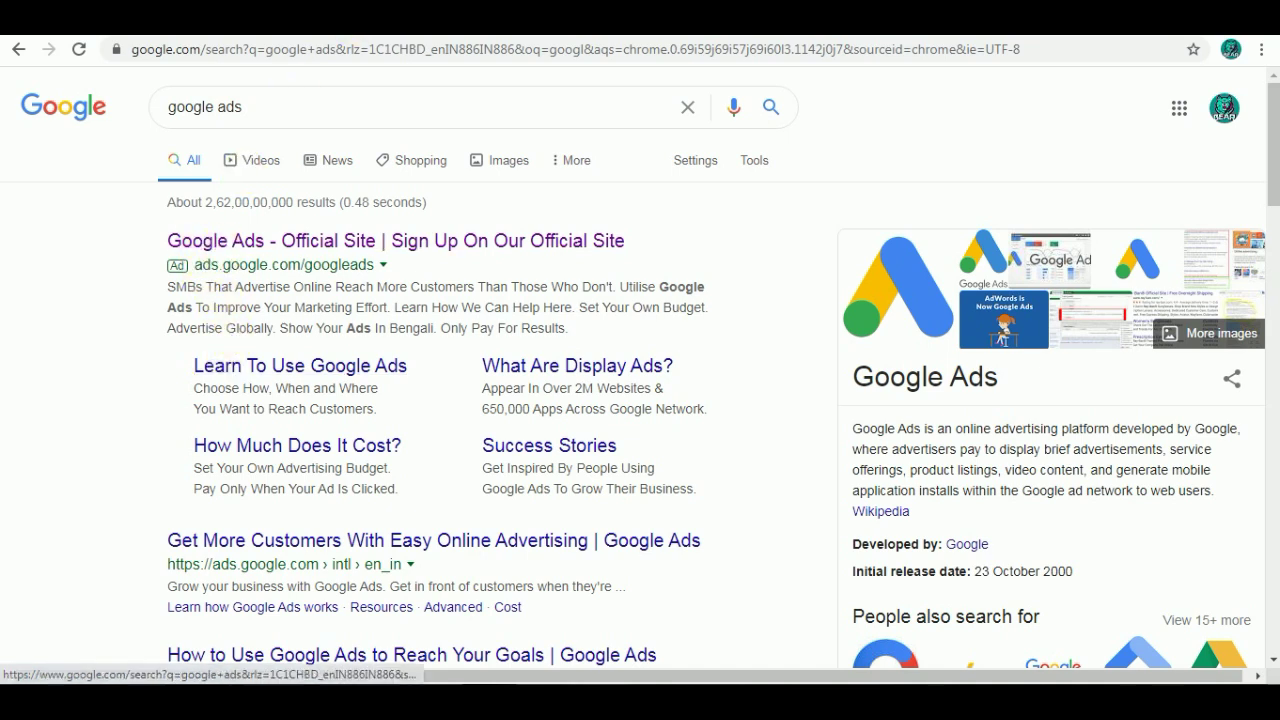
Open the official Google Ads site from the search results and examine the Rs.2000 ad credit offer and its sign-up form
click(396, 240)
scroll(358, 278, down, 1)
drag(376, 510, 236, 425)
click(335, 485)
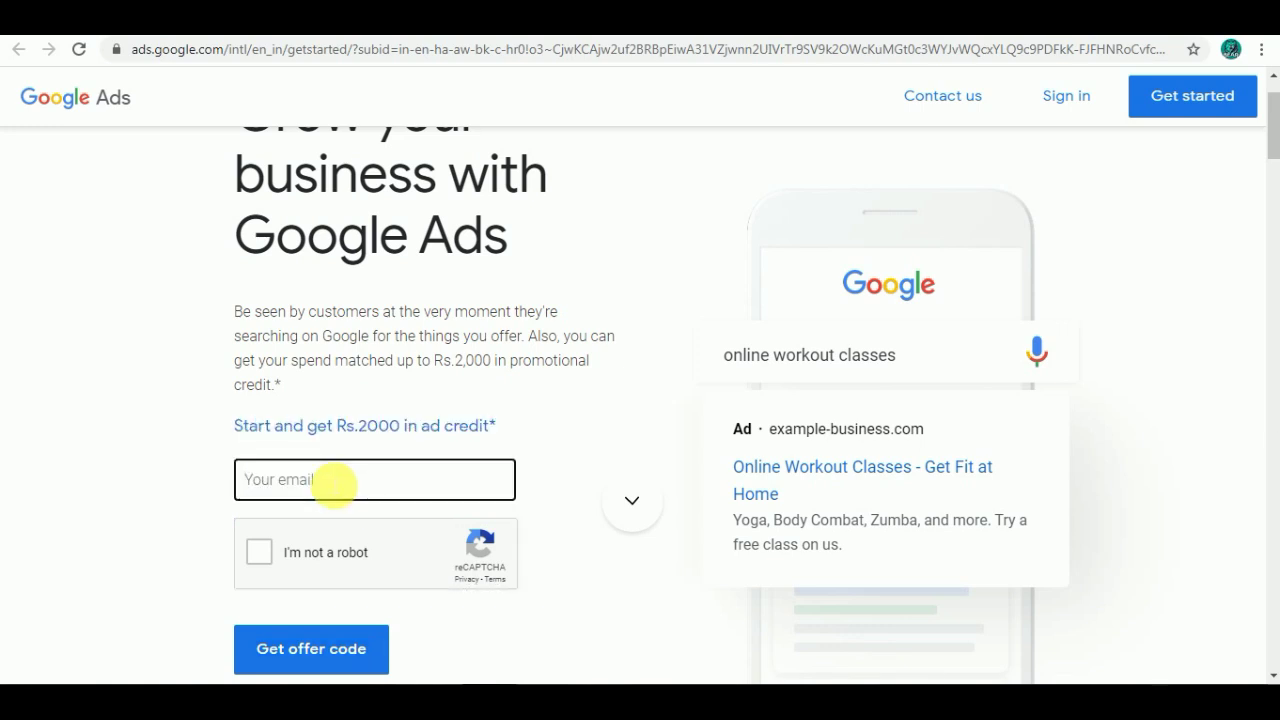
scroll(280, 600, down, 1)
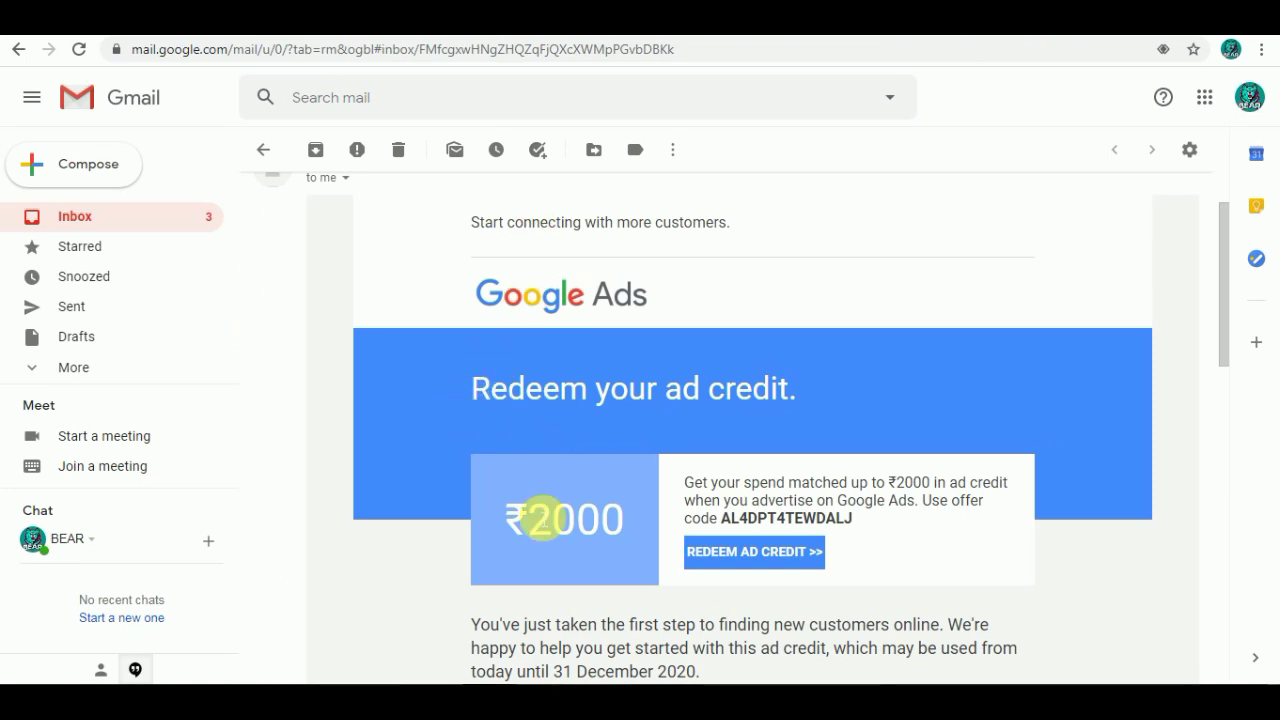
Examine the offer code and the ₹2000 credit amount in the Google Ads promotional e-mail in Gmail
drag(720, 518, 855, 518)
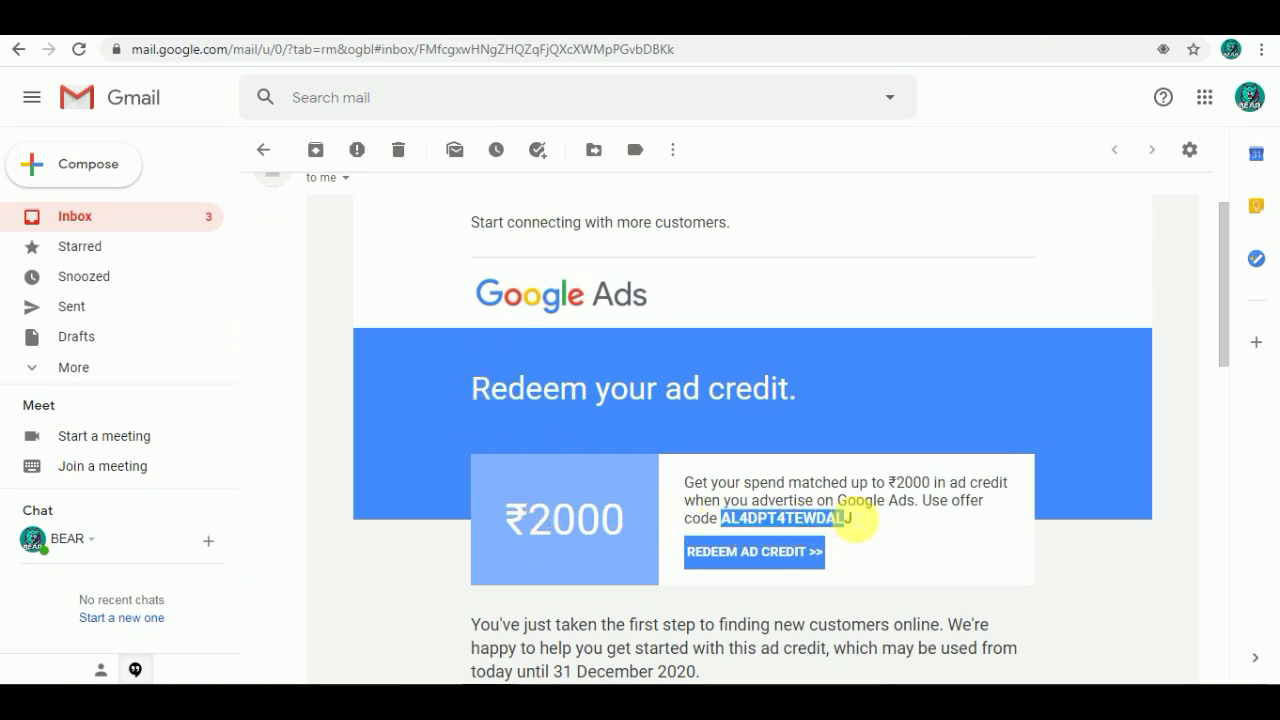
drag(497, 522, 633, 530)
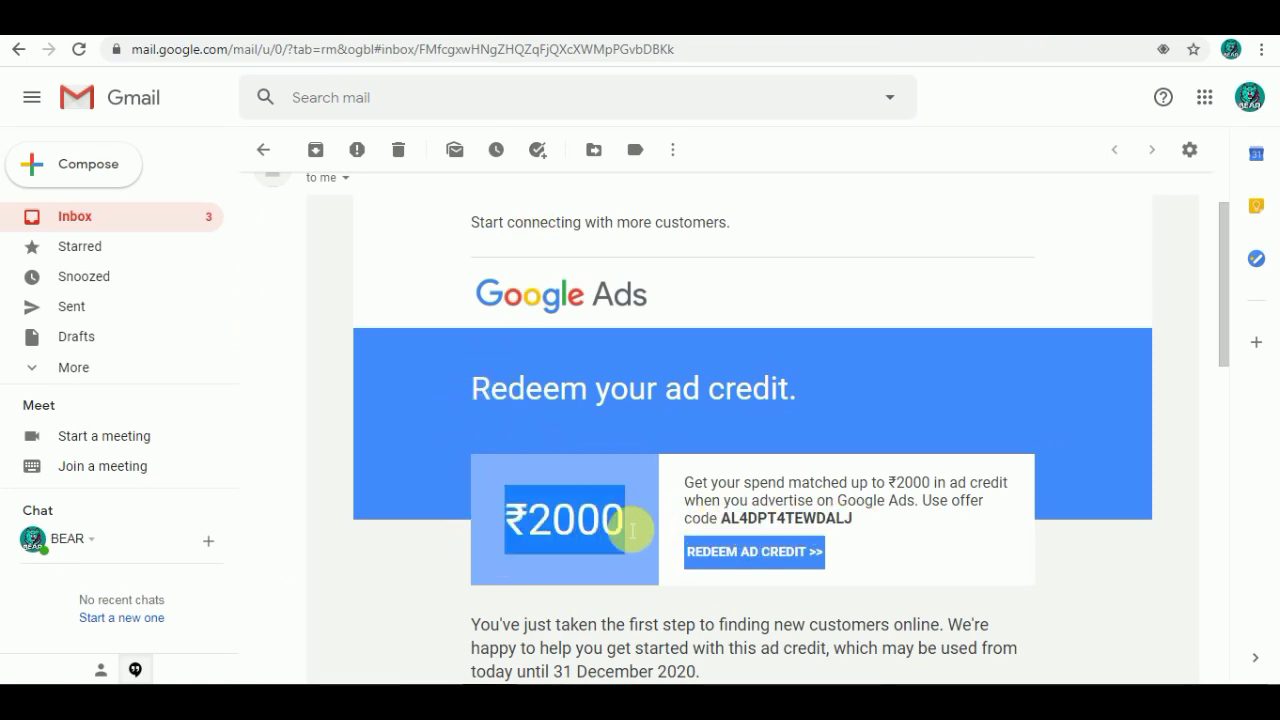
scroll(645, 495, down, 1)
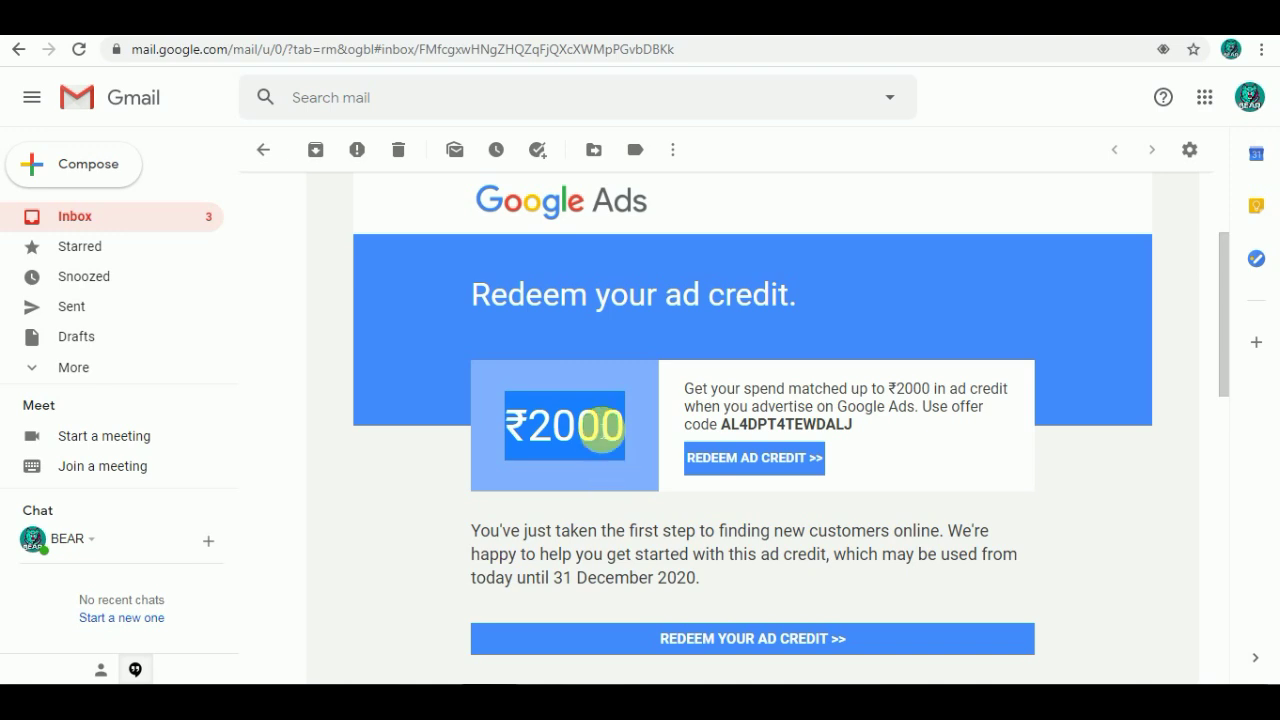
click(601, 428)
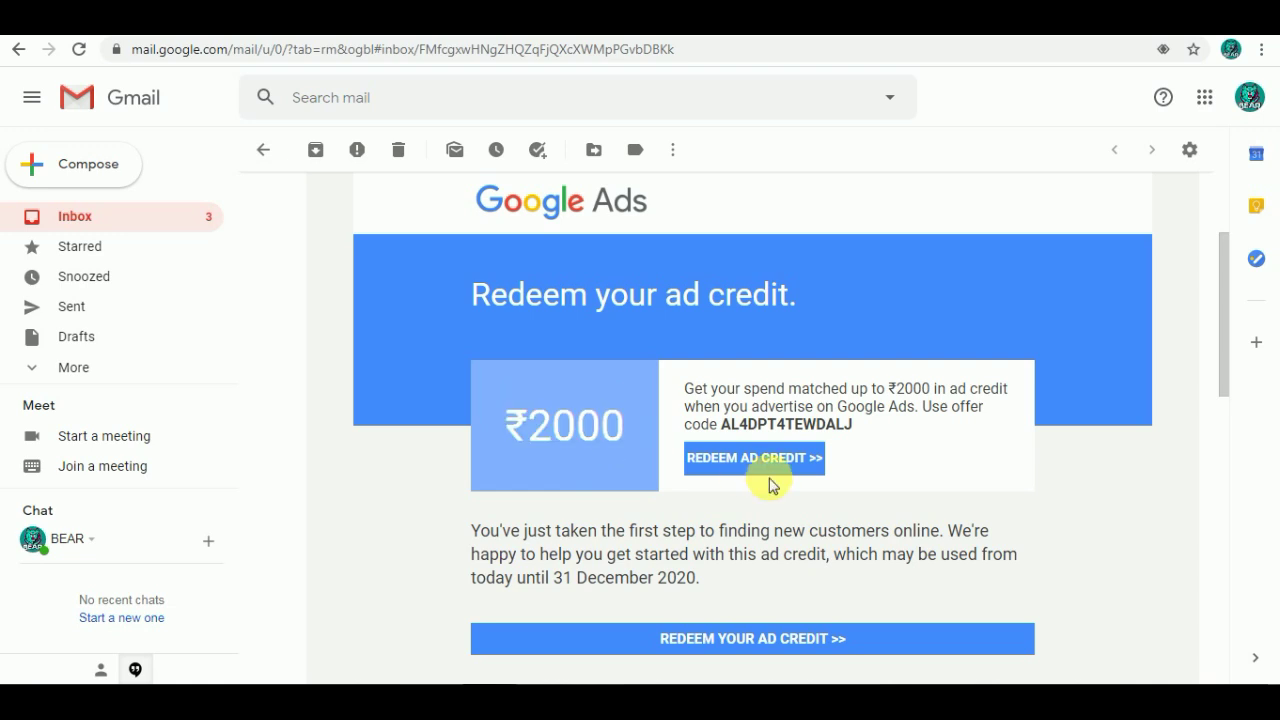
Switch to the Google Ads account overview and look through the account tools, including the billing options
click(600, 200)
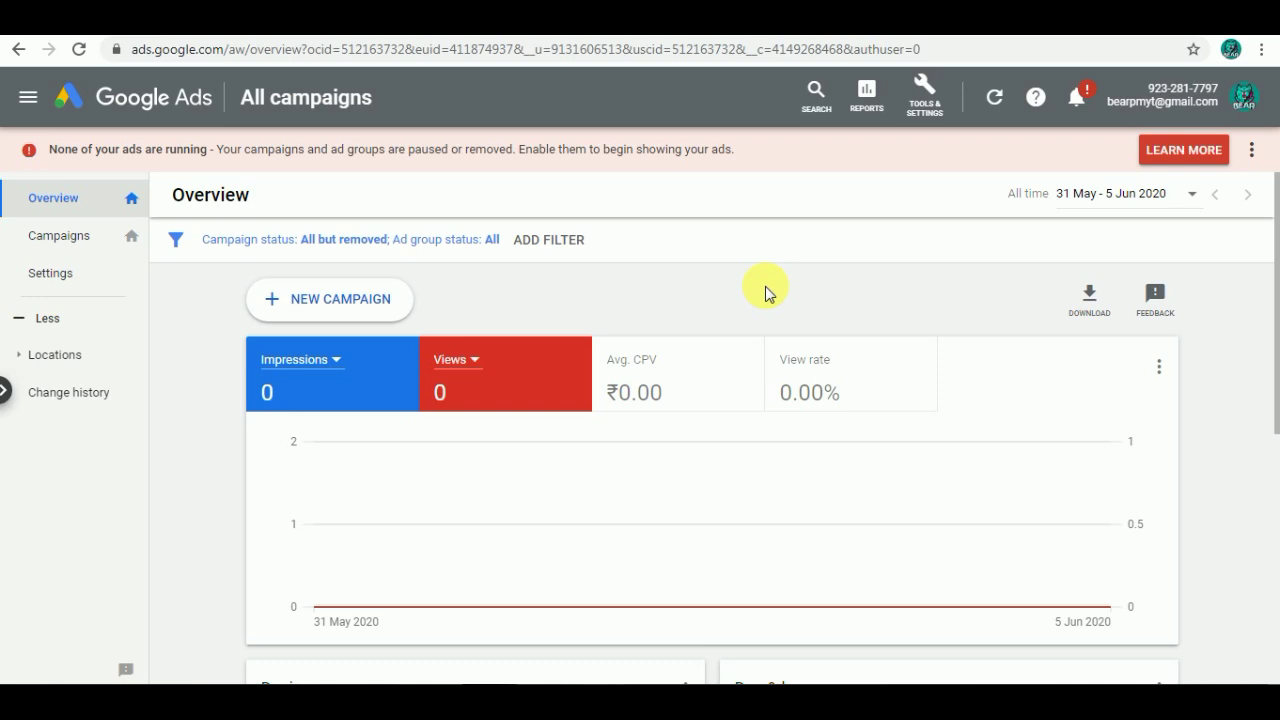
click(925, 116)
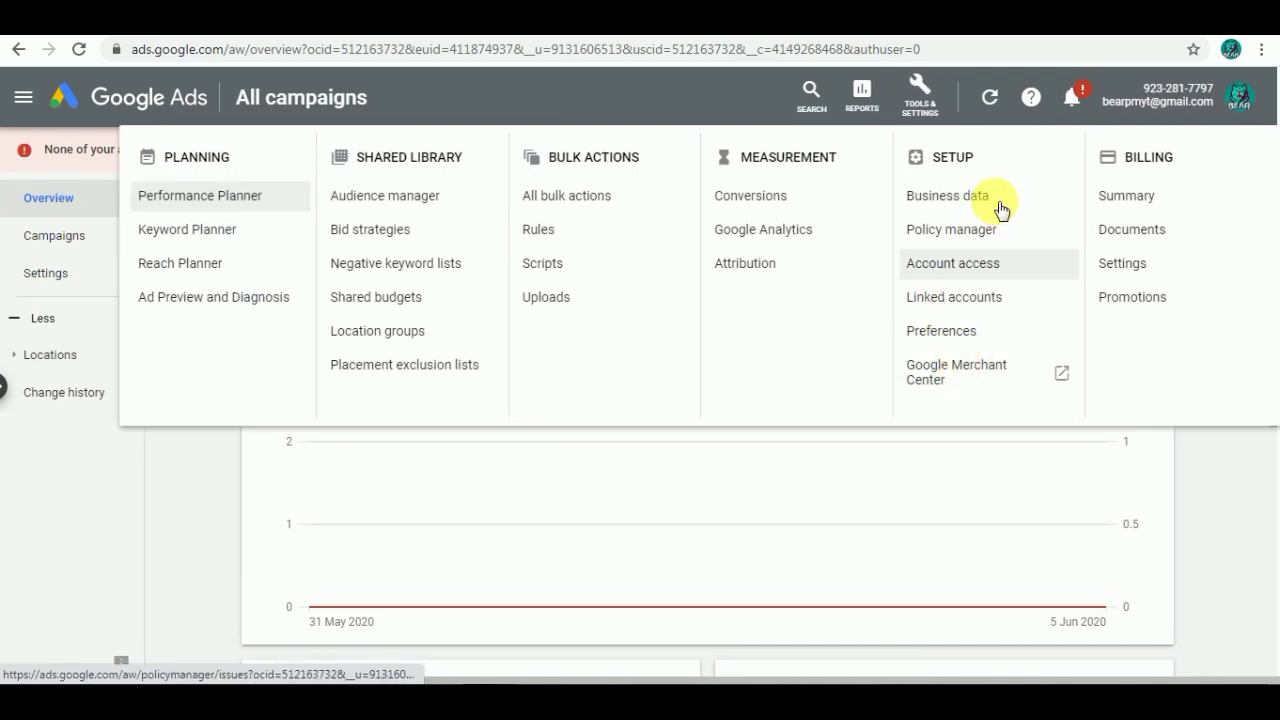
click(1112, 203)
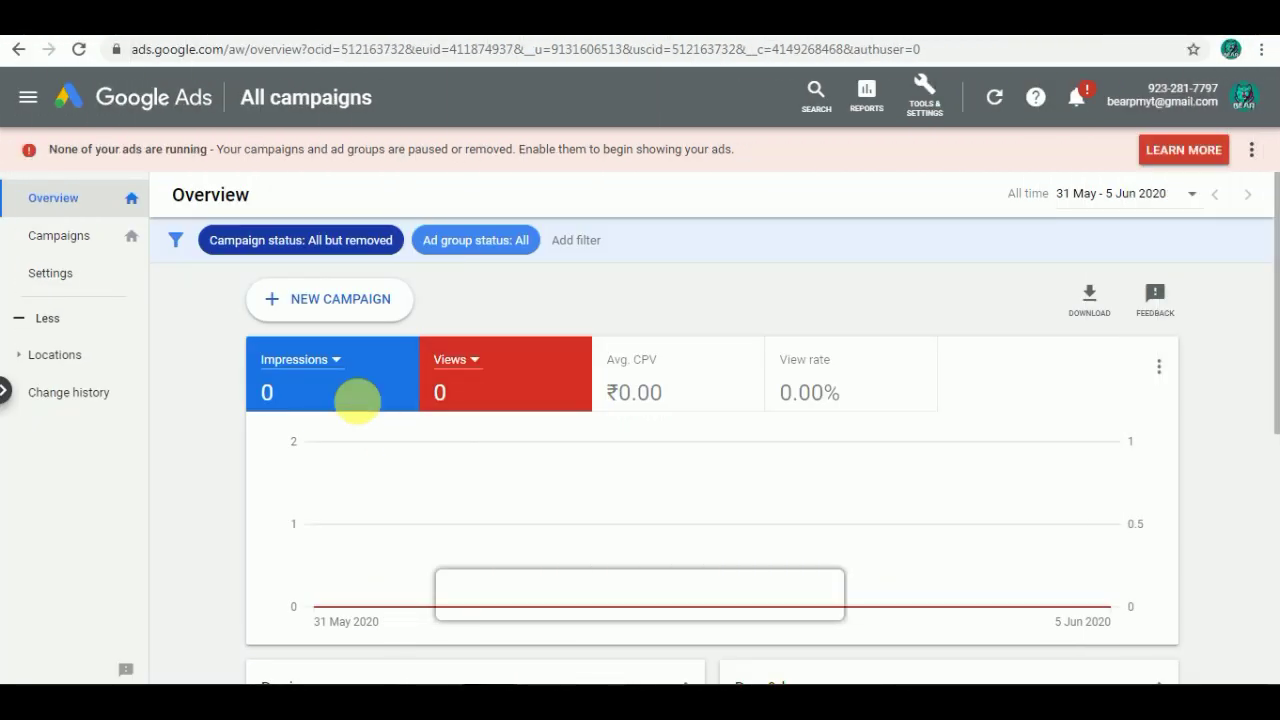
Start a new campaign with the Website traffic goal and the Search campaign type, and continue to its settings
click(325, 305)
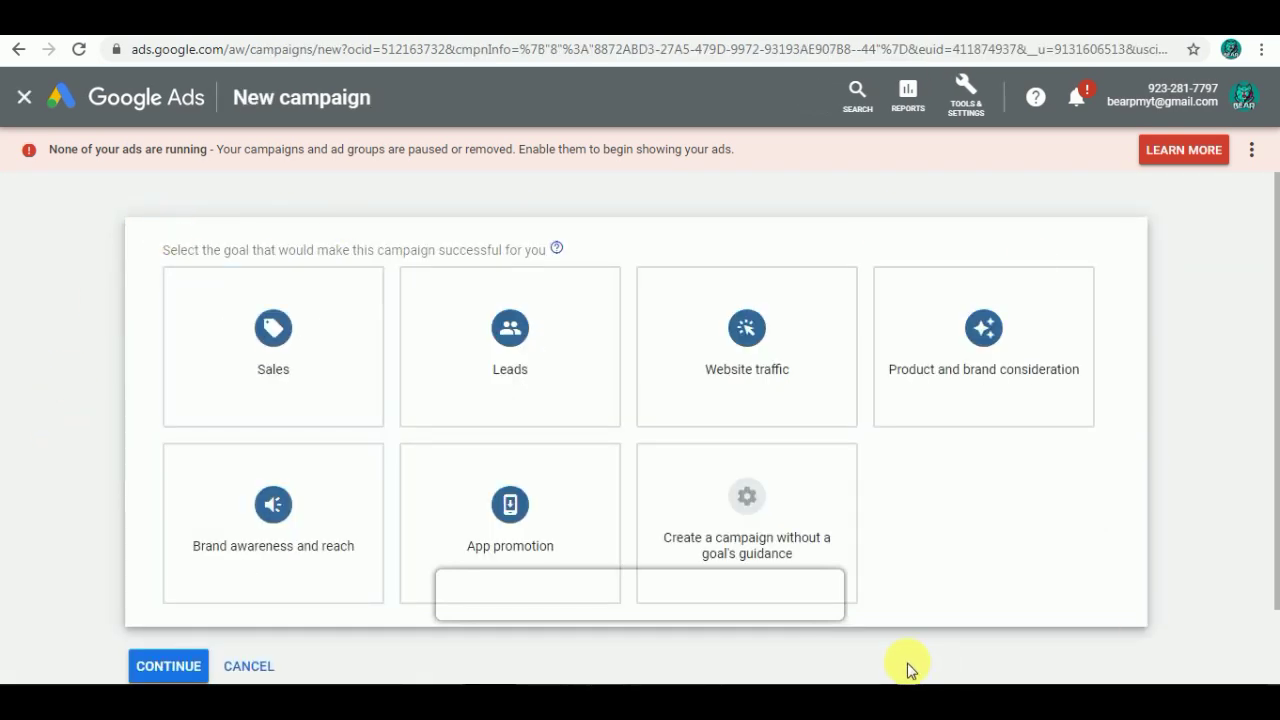
click(726, 392)
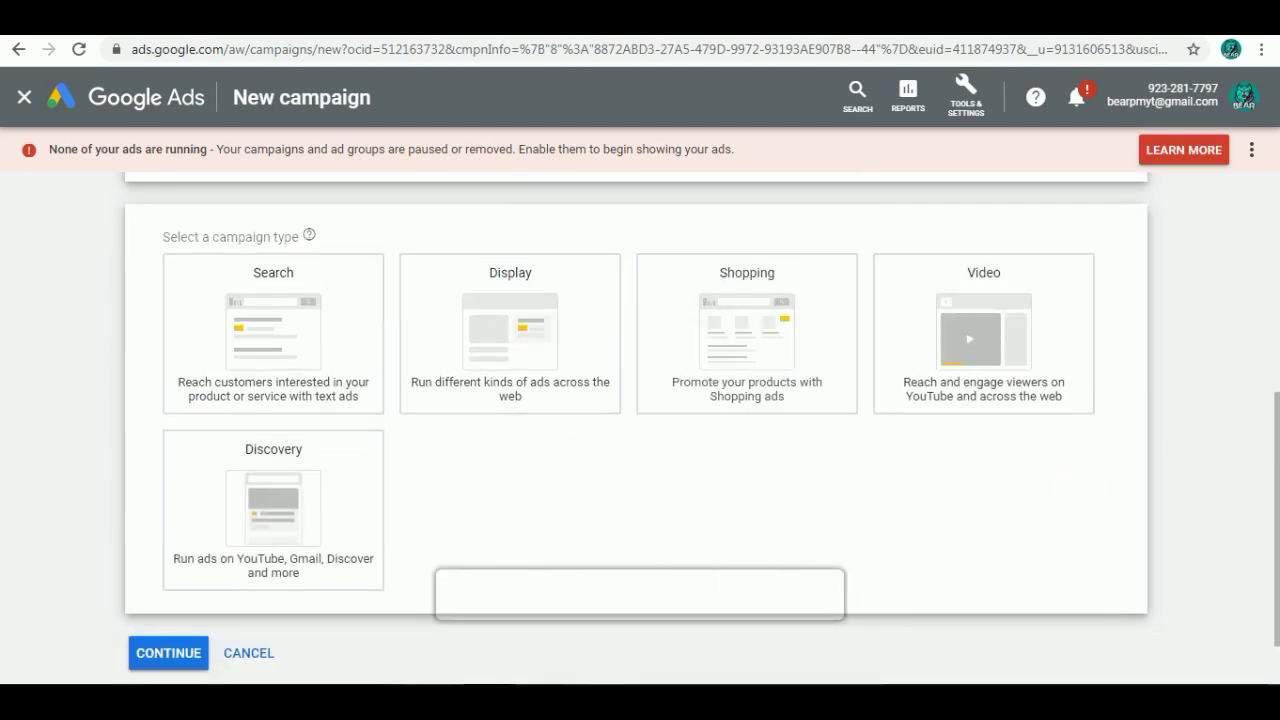
click(297, 320)
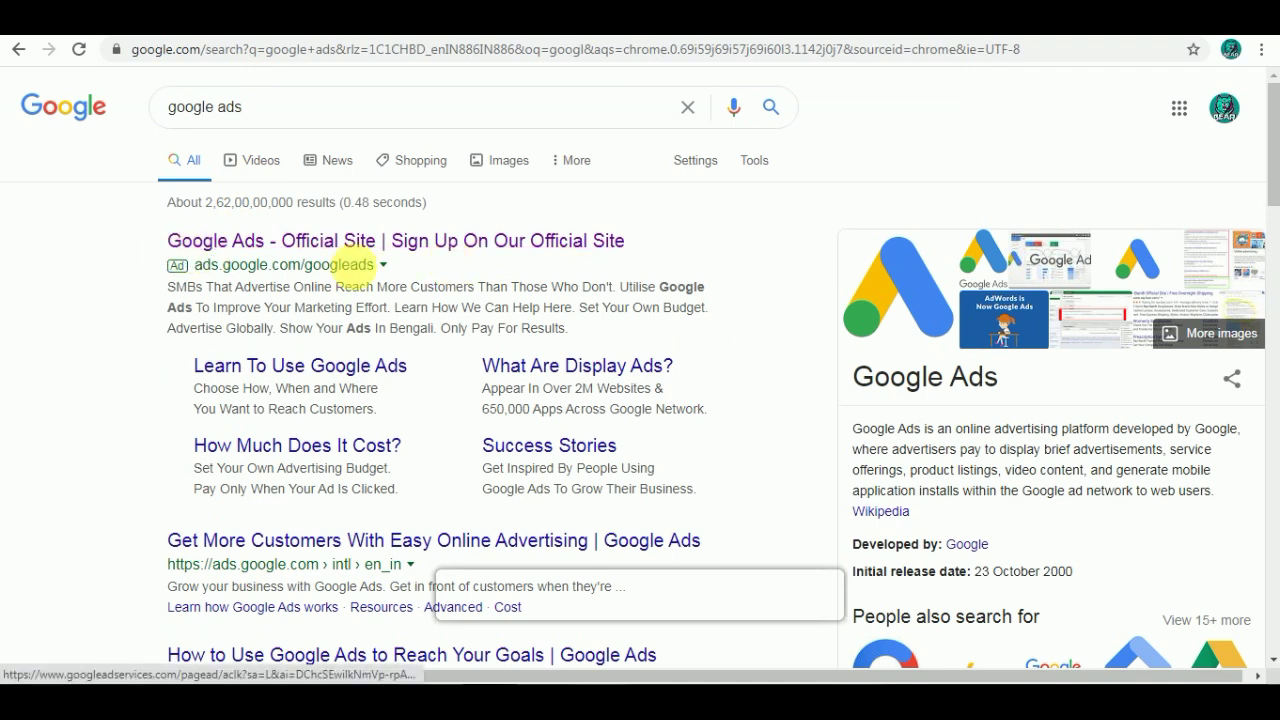
click(583, 260)
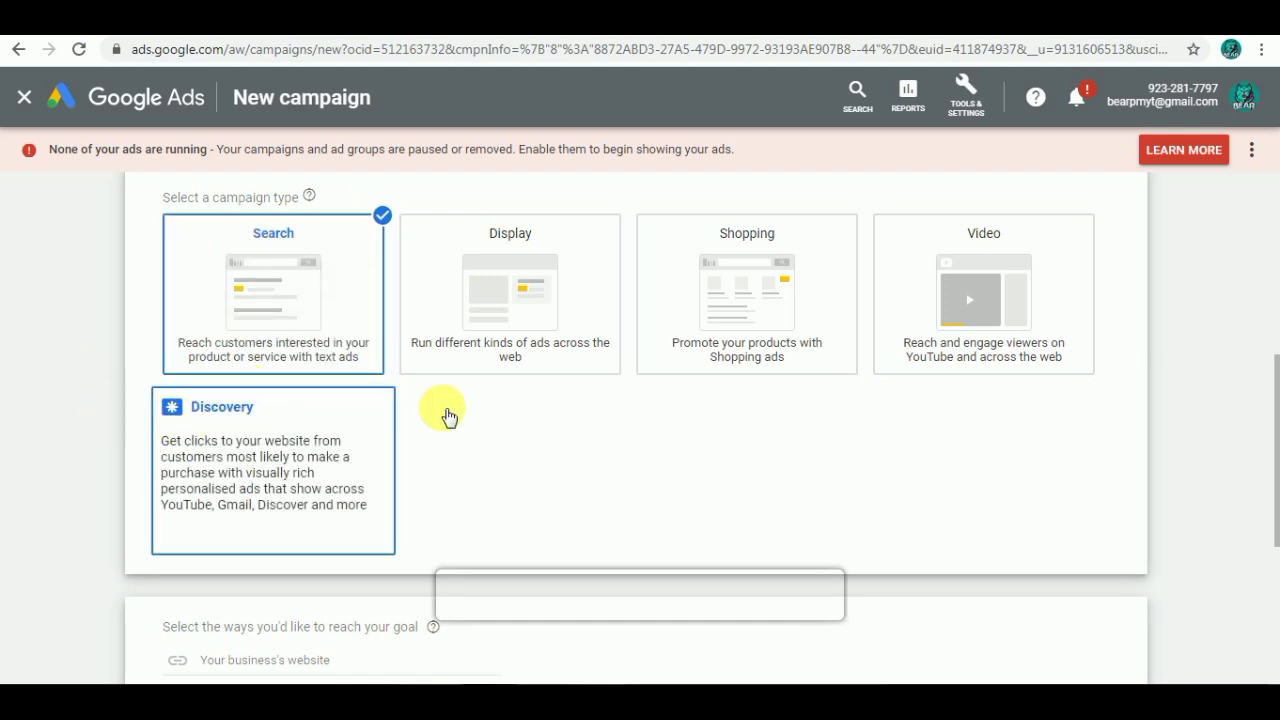
scroll(305, 496, down, 3)
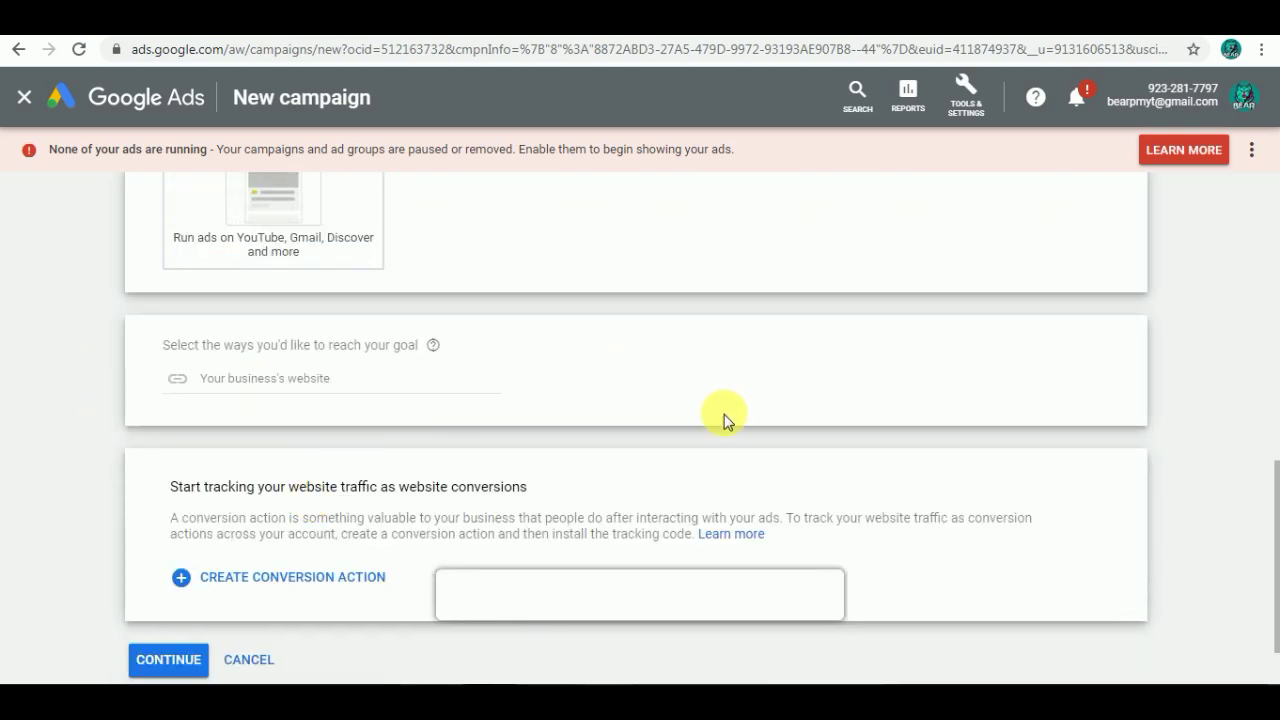
click(170, 662)
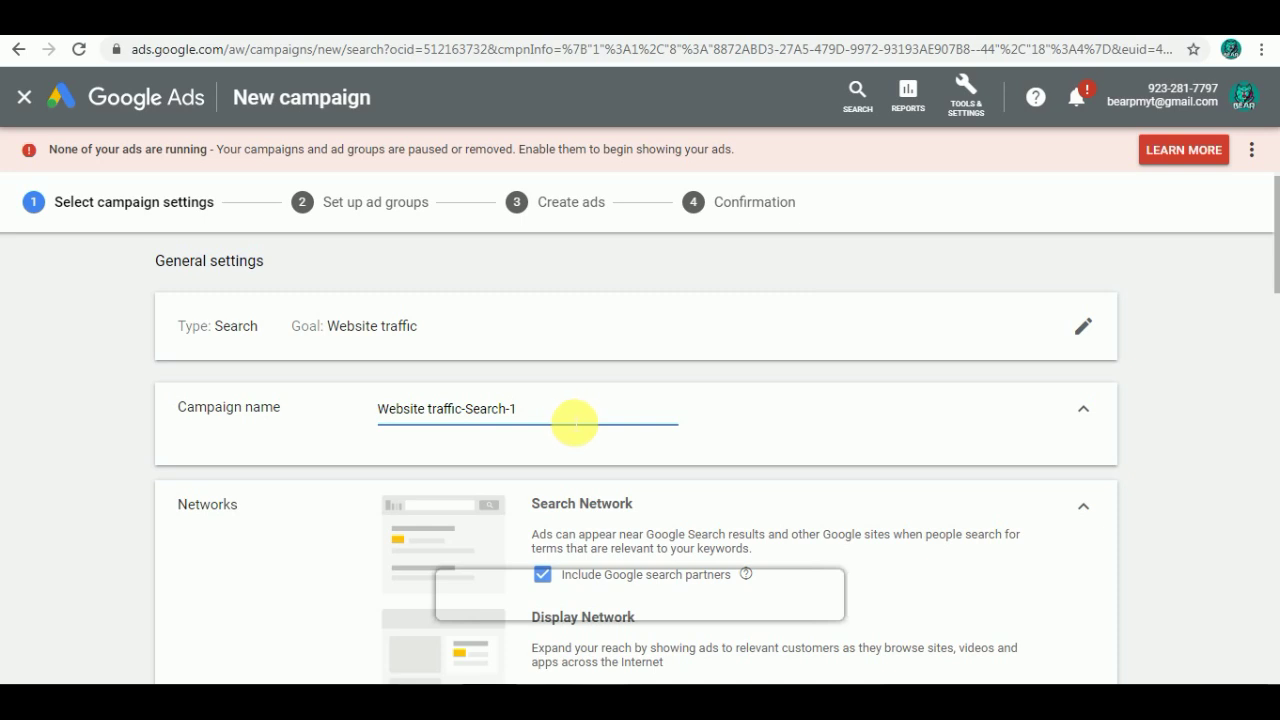
Rename the campaign as Blog and exclude the Google Display Network from its networks
drag(529, 408, 362, 416)
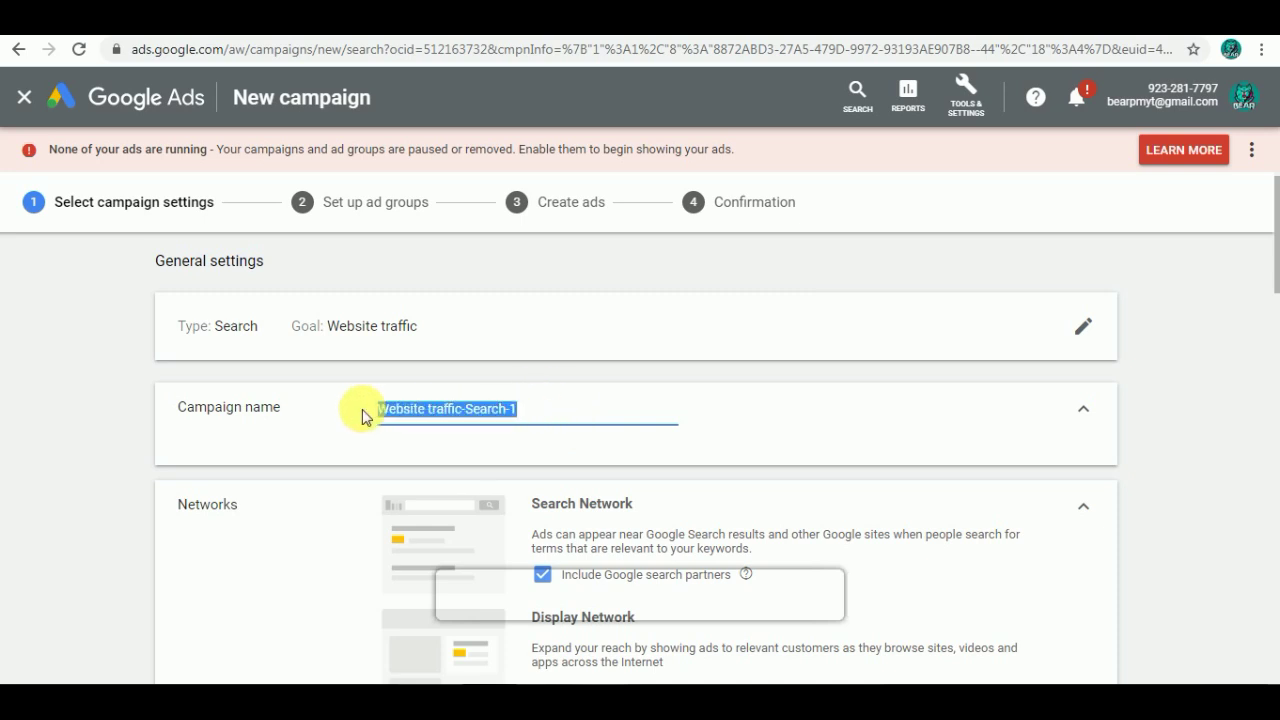
key(BackSpace)
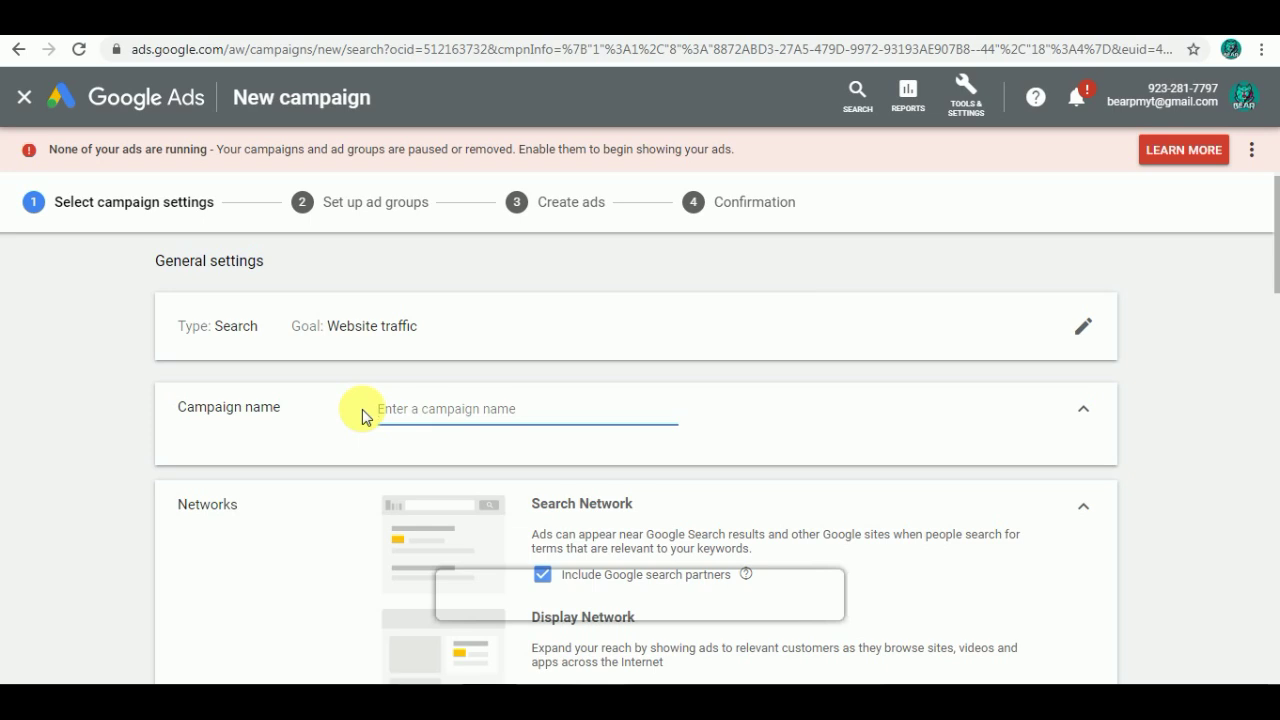
text(Blog)
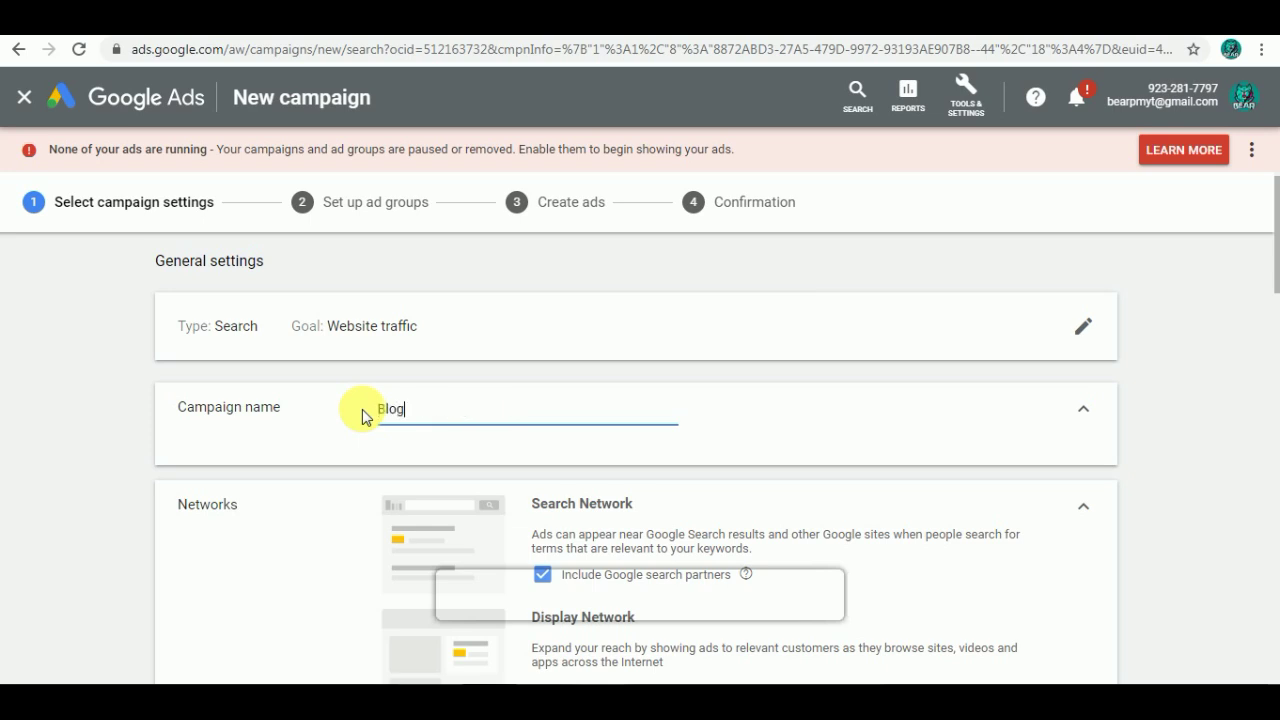
scroll(521, 440, down, 2)
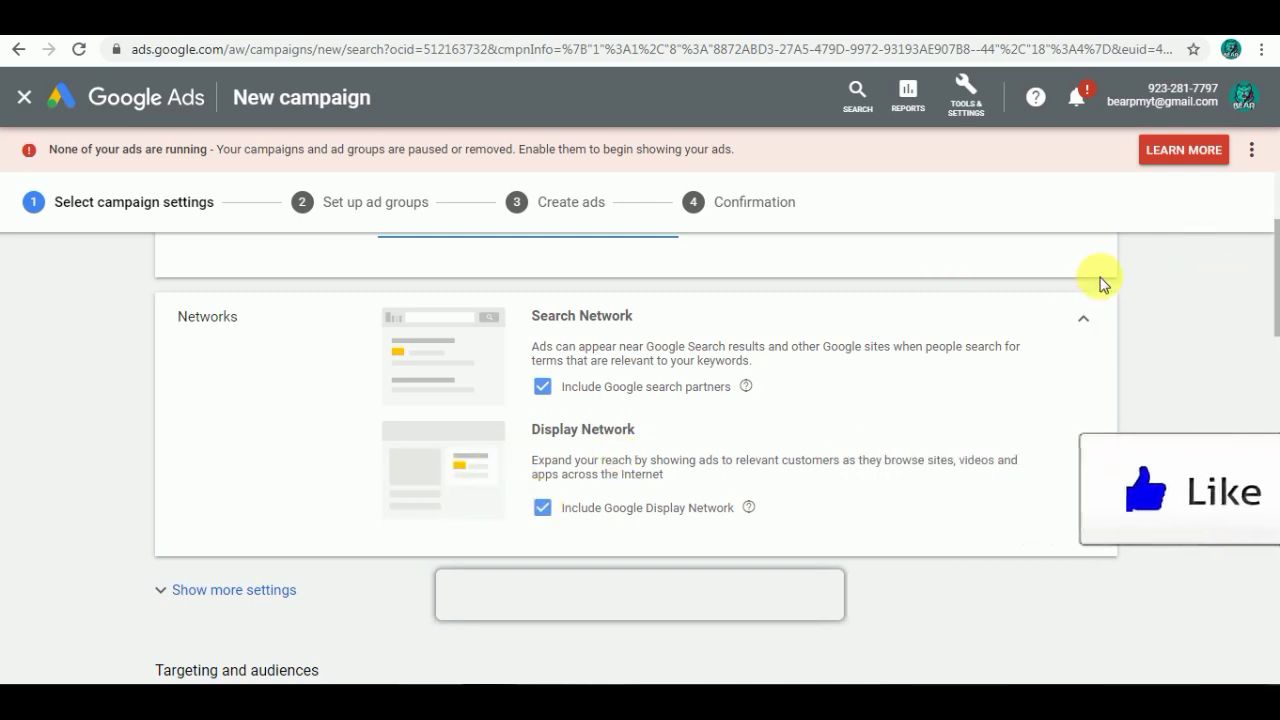
click(543, 510)
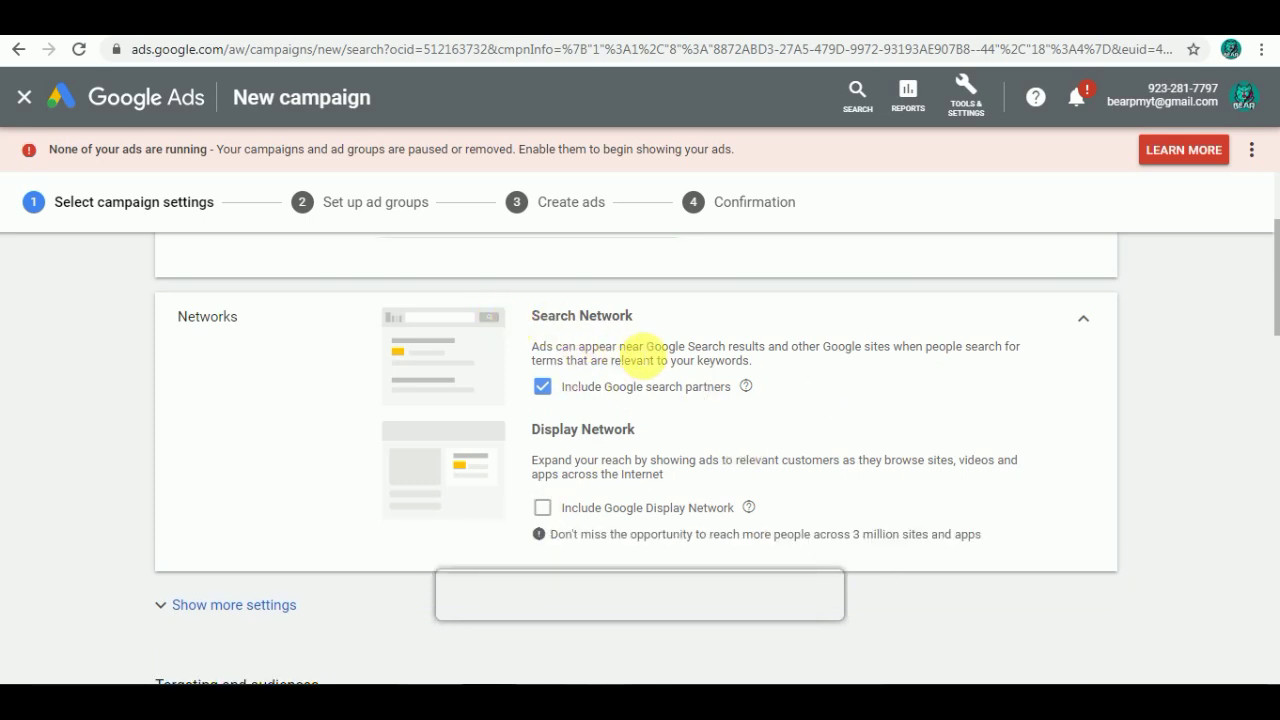
Examine the additional general settings for start and end dates, campaign URL options and Dynamic Search Ads, and collapse them again
scroll(209, 331, down, 3)
click(209, 331)
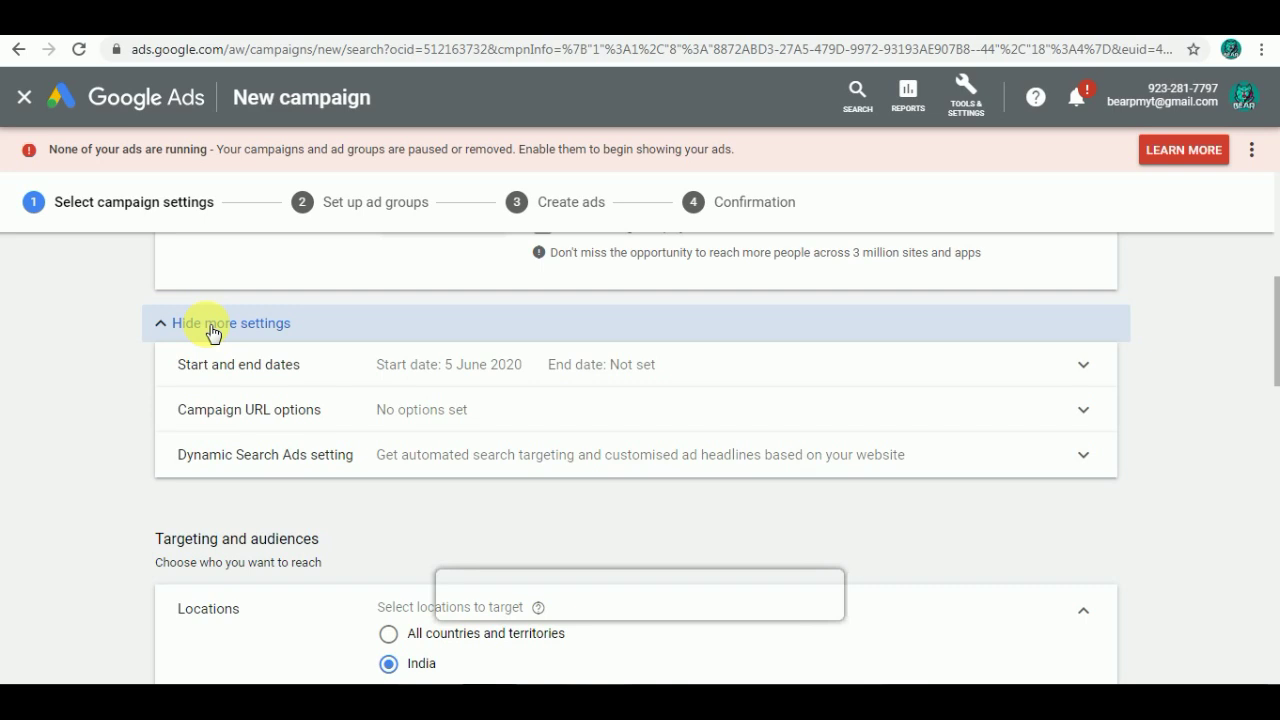
click(209, 331)
scroll(260, 420, up, 2)
click(203, 515)
scroll(300, 420, down, 2)
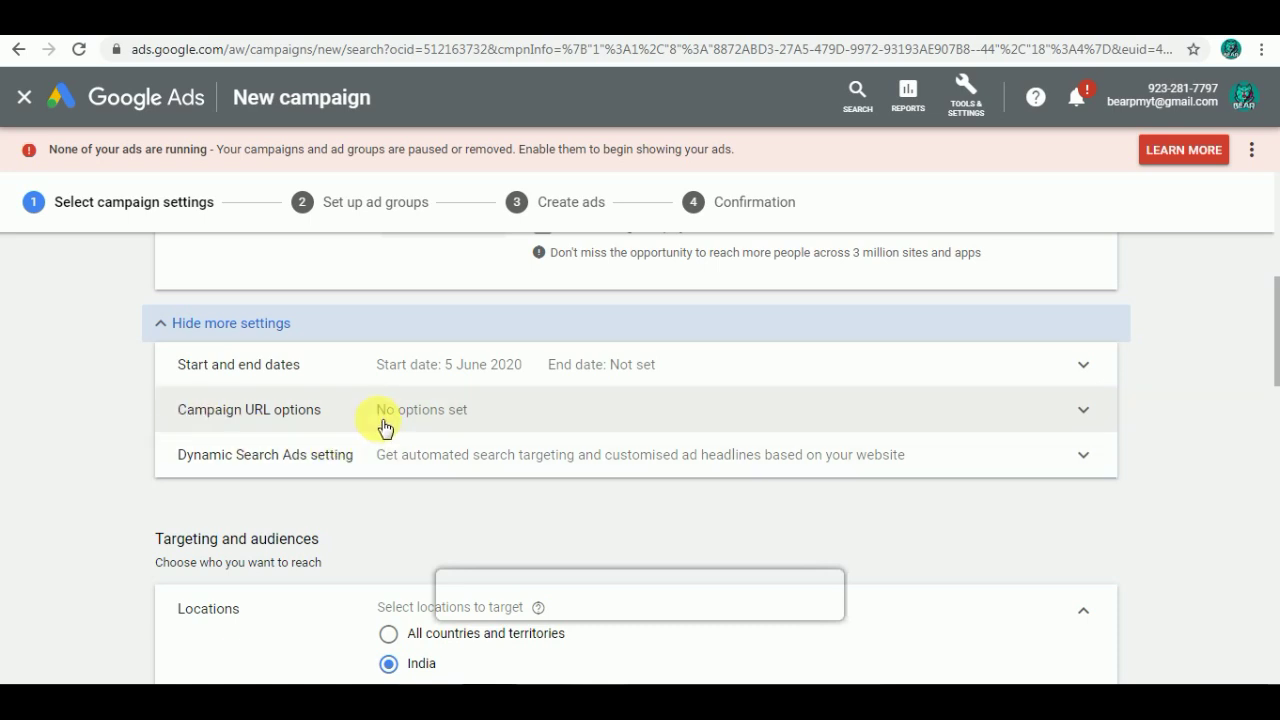
scroll(409, 477, down, 1)
scroll(279, 395, up, 2)
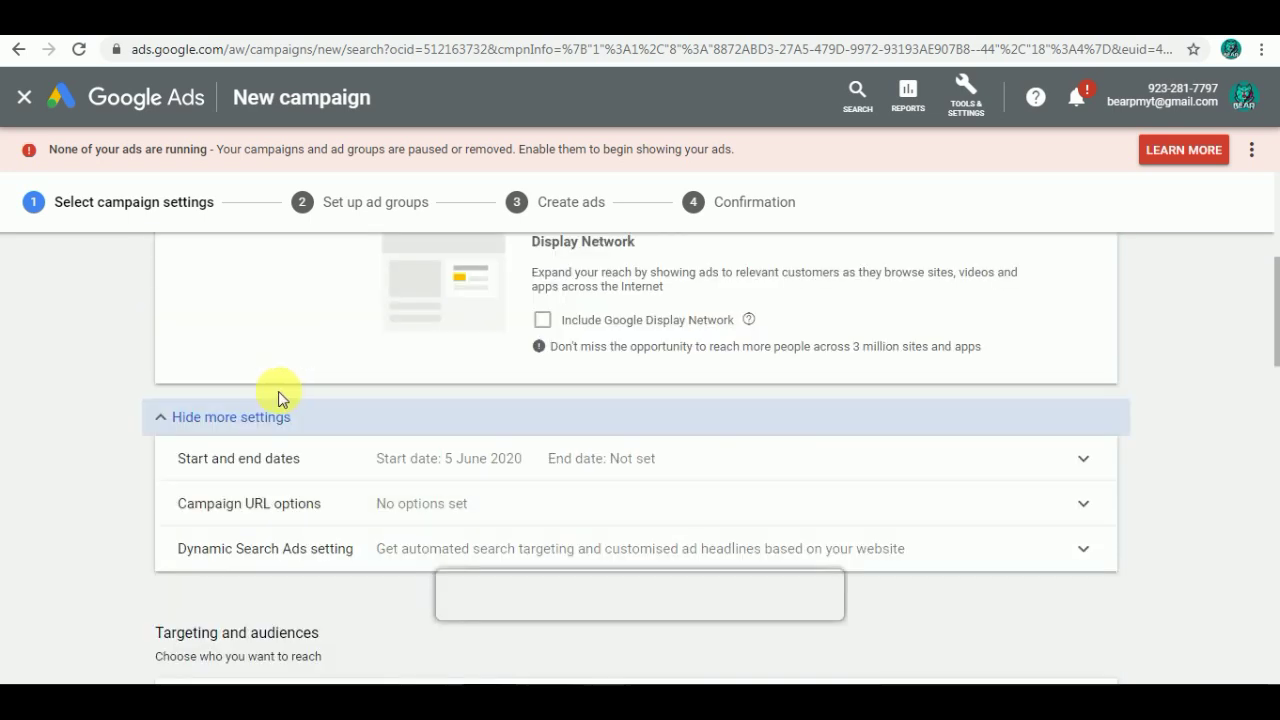
click(180, 418)
Keep India as the target location and add Hindi to the campaign's customer languages
scroll(565, 478, down, 3)
scroll(284, 343, up, 1)
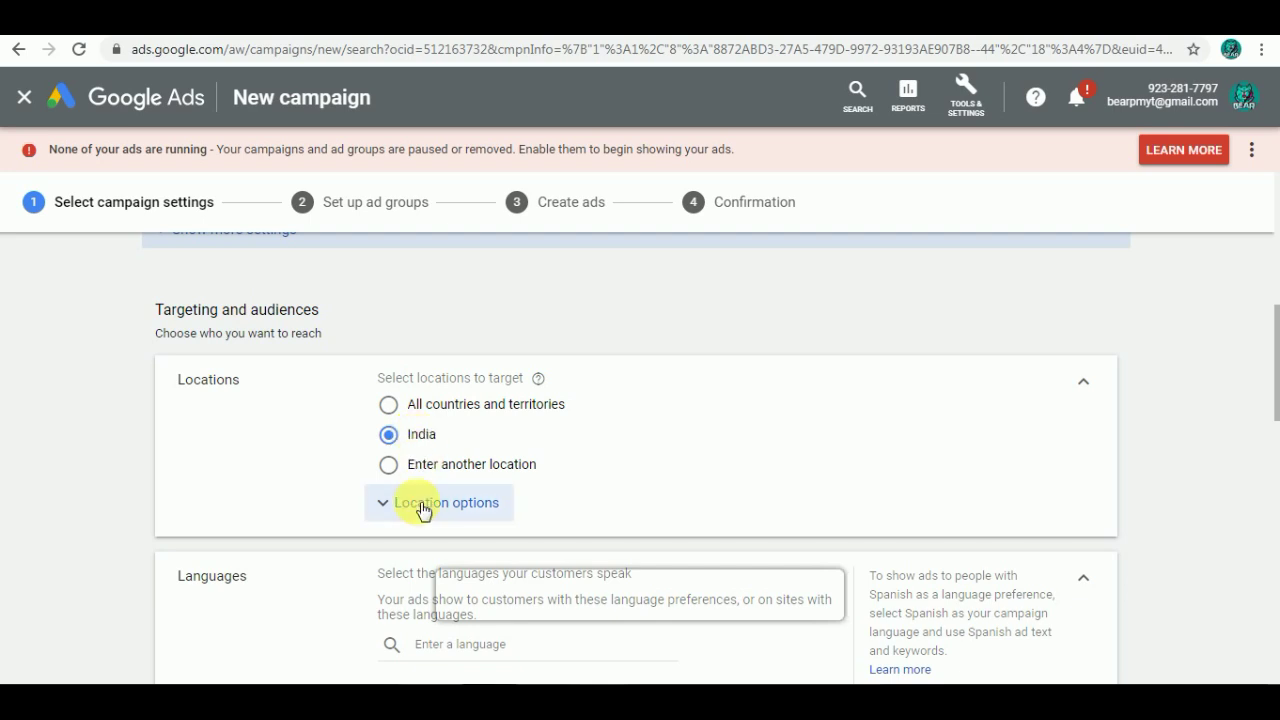
scroll(422, 510, down, 2)
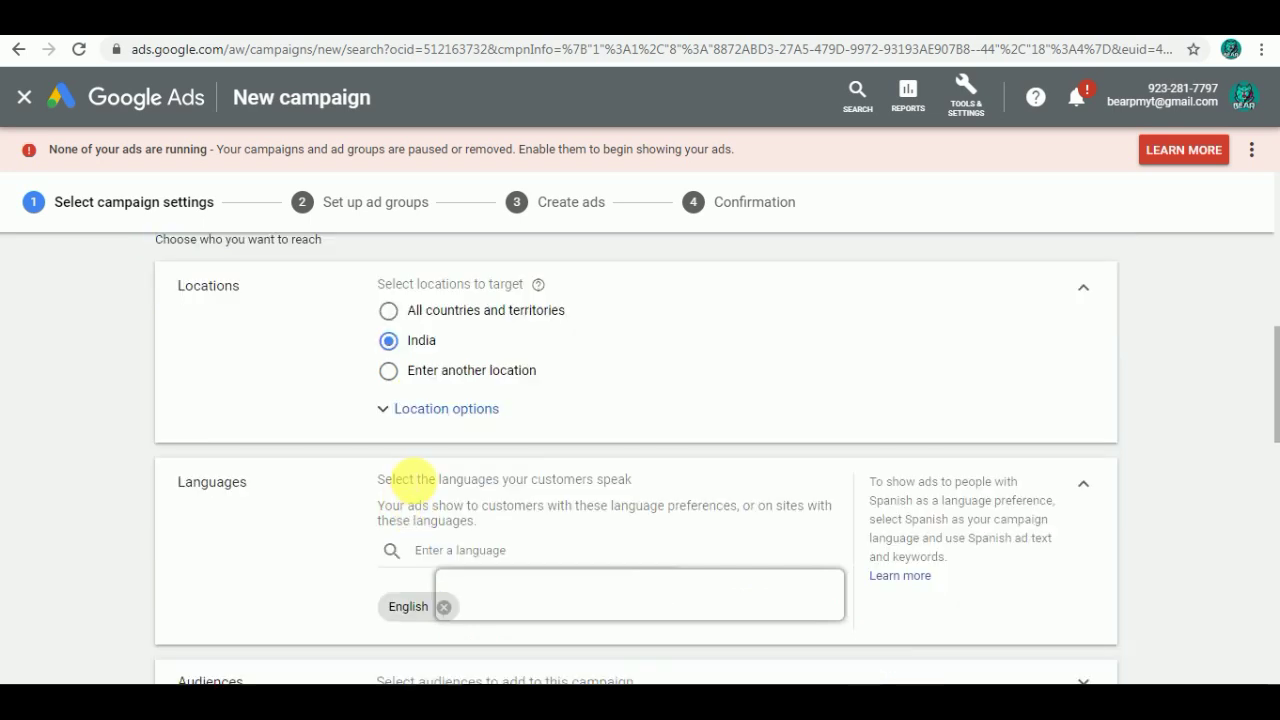
scroll(430, 505, down, 1)
scroll(491, 380, up, 1)
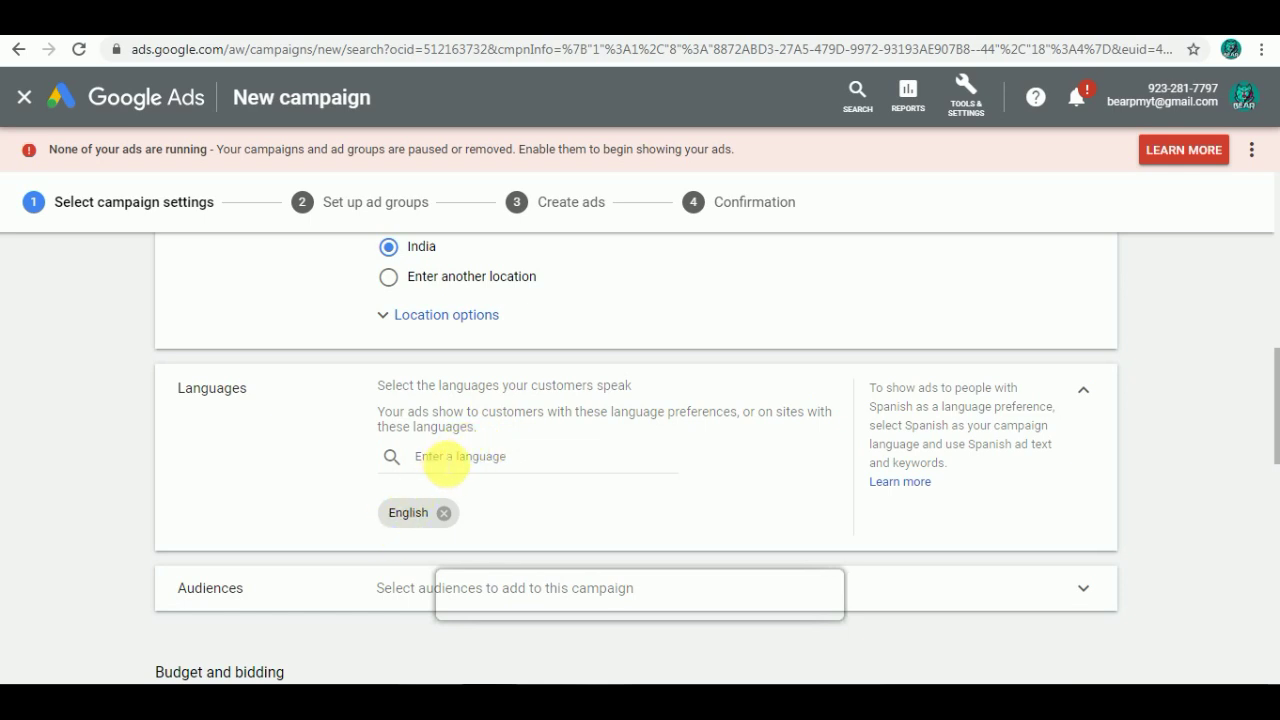
click(444, 458)
text(hindi)
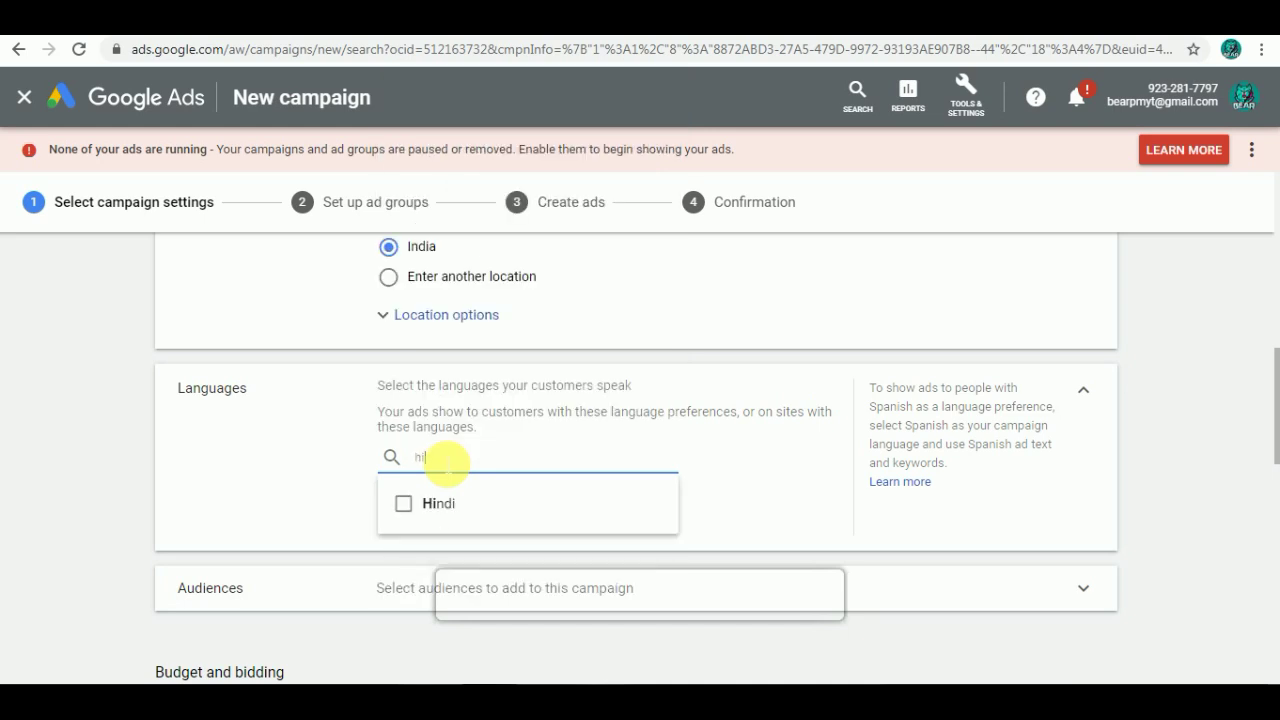
click(403, 503)
click(820, 466)
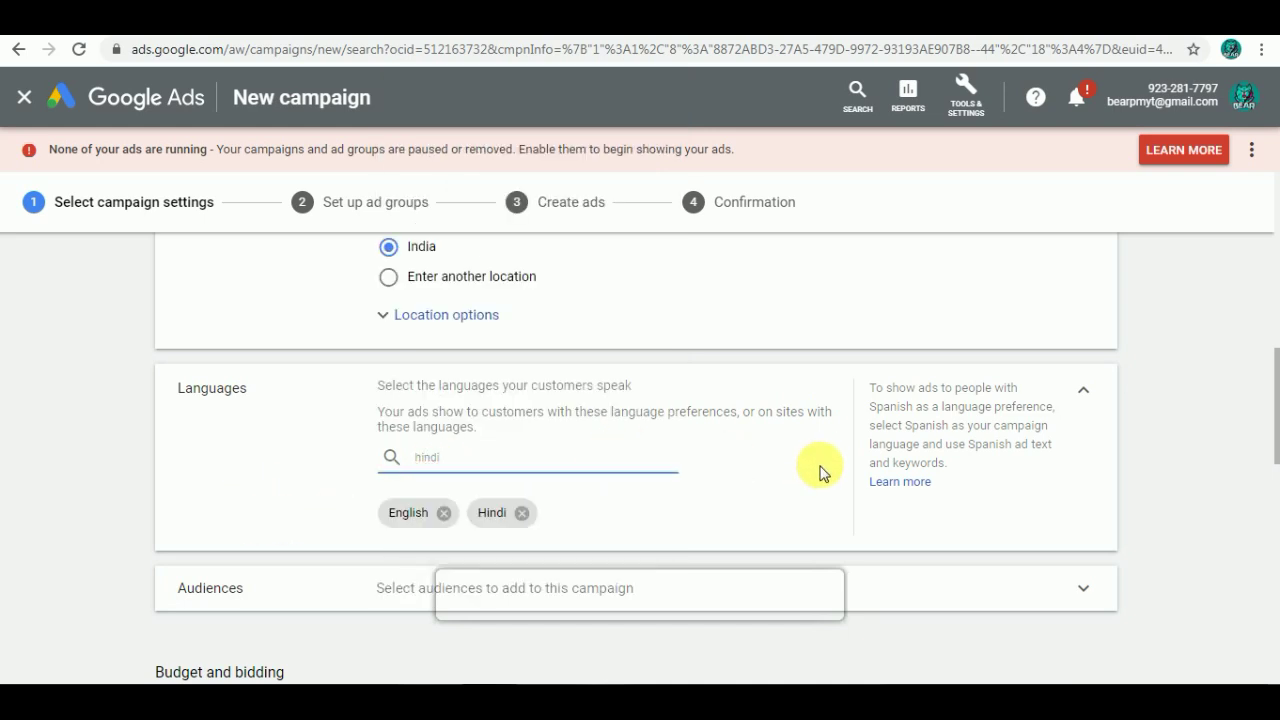
Look at the audience selection for the campaign and collapse it again
scroll(800, 480, down, 2)
click(380, 418)
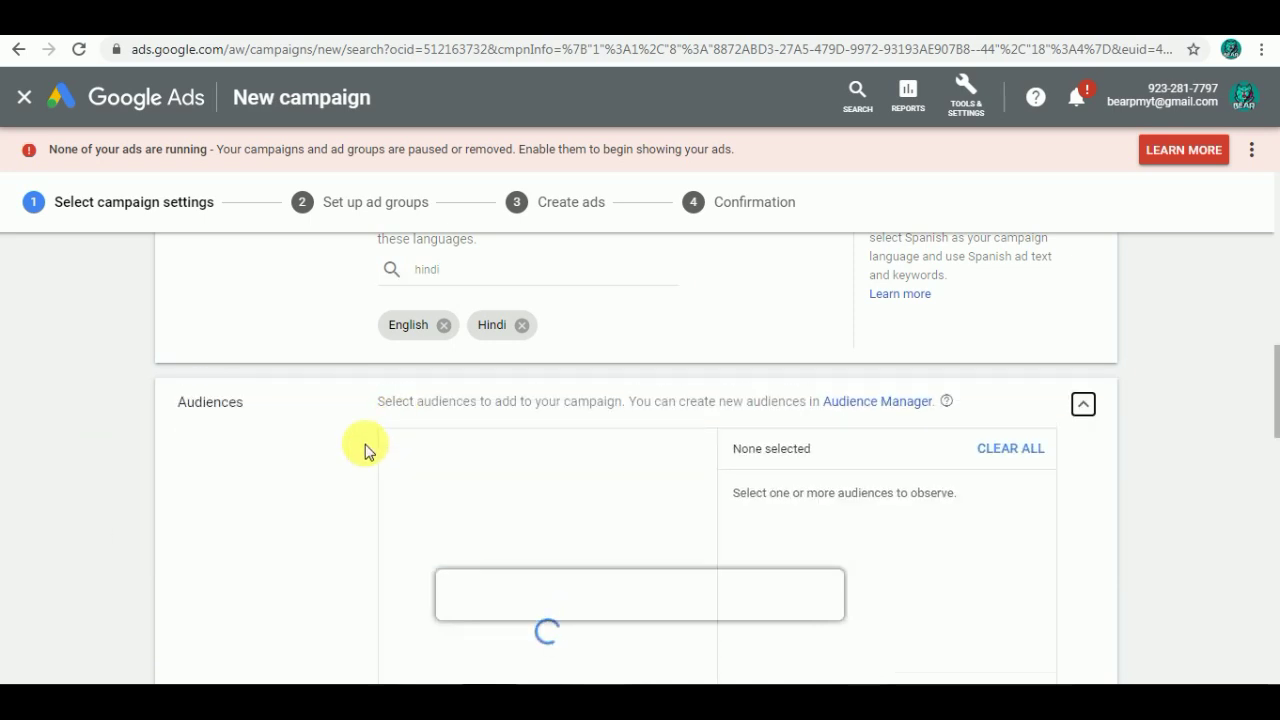
click(1085, 406)
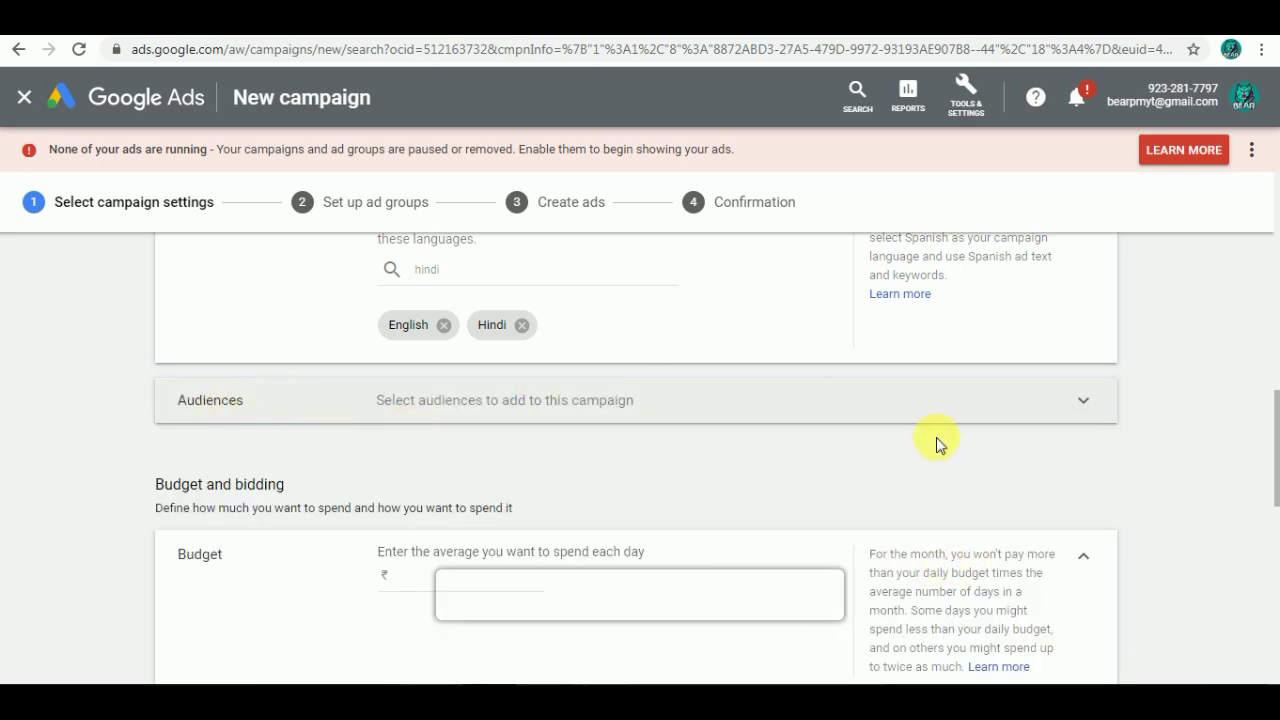
Set the campaign's average daily budget to ₹100
scroll(937, 449, down, 2)
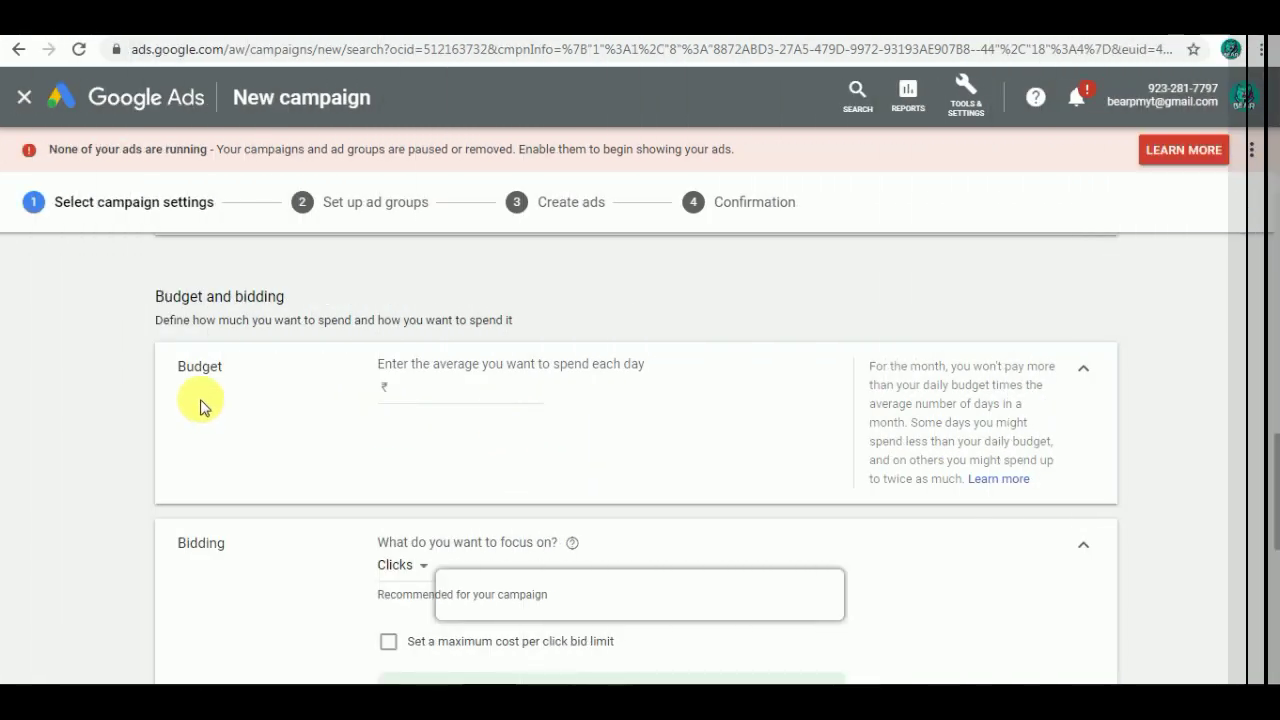
drag(186, 367, 205, 372)
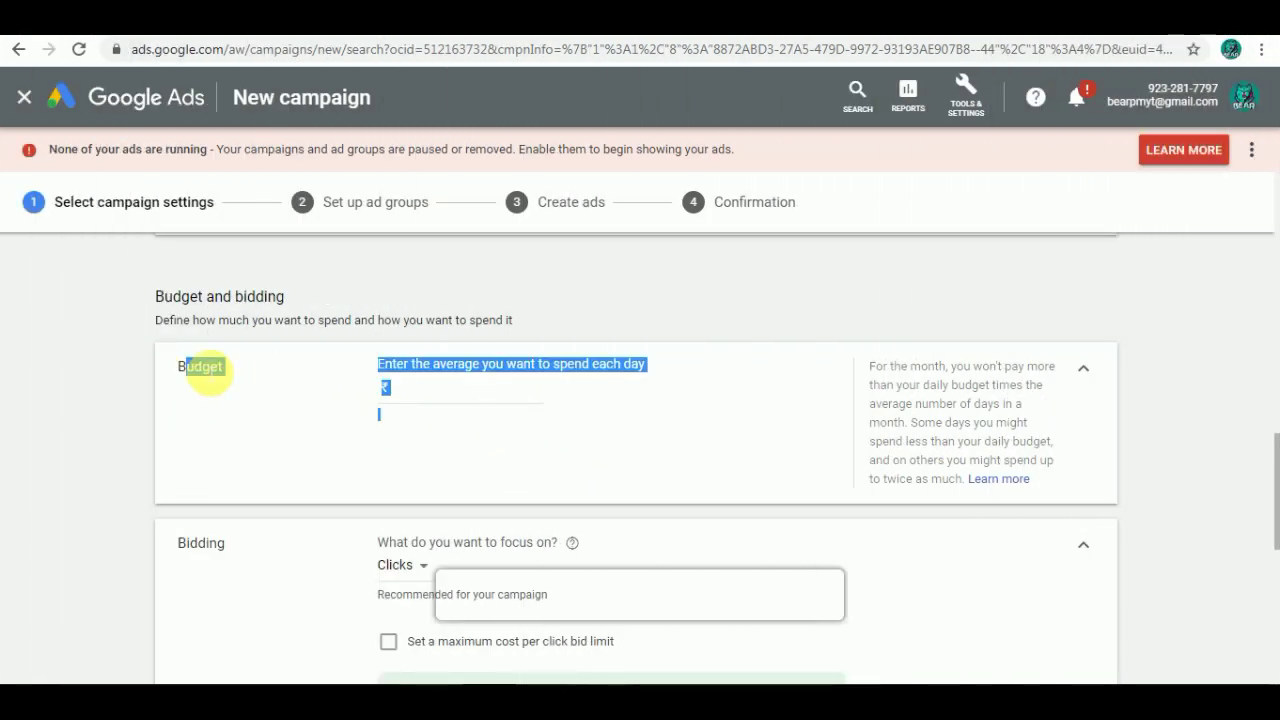
click(262, 386)
click(422, 398)
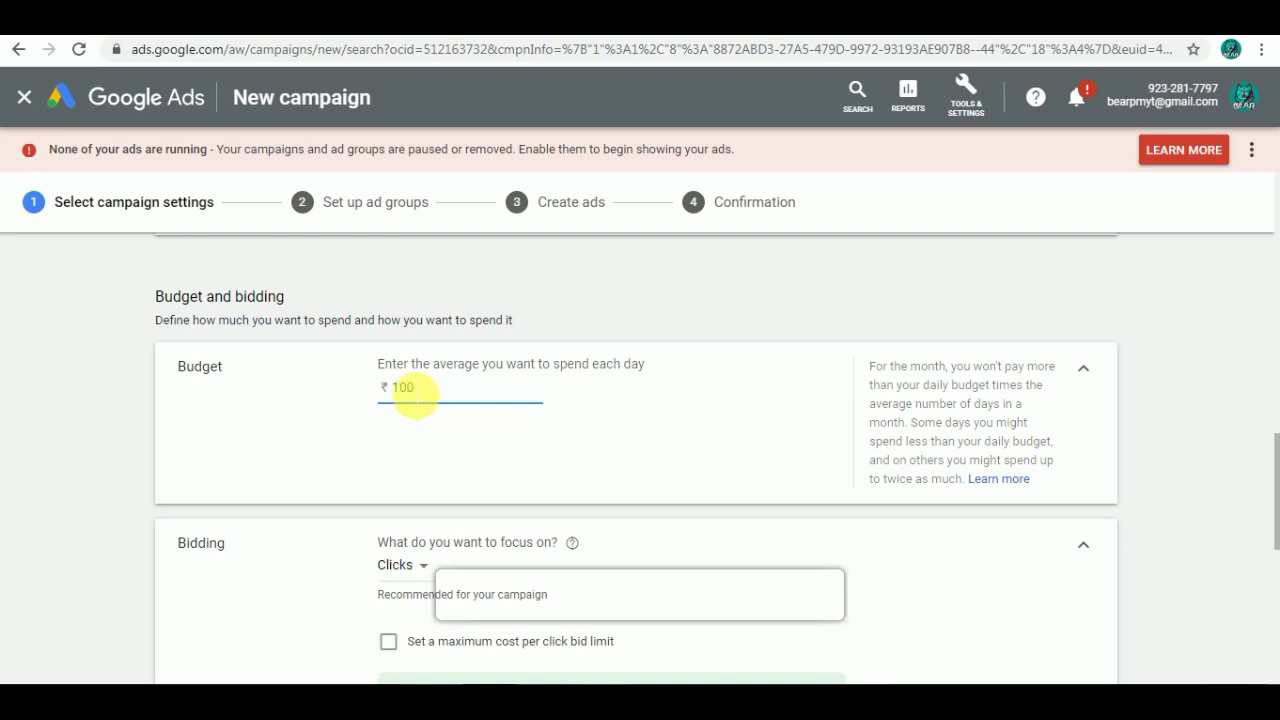
drag(371, 400, 417, 397)
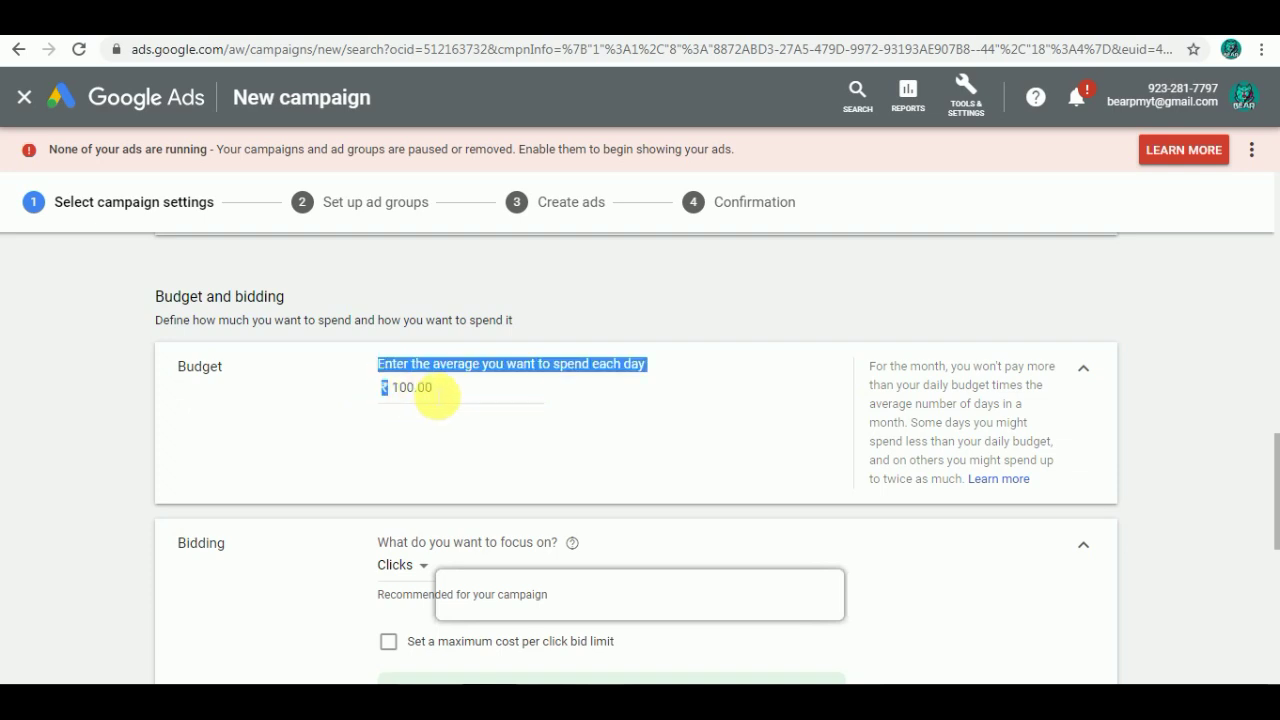
click(438, 397)
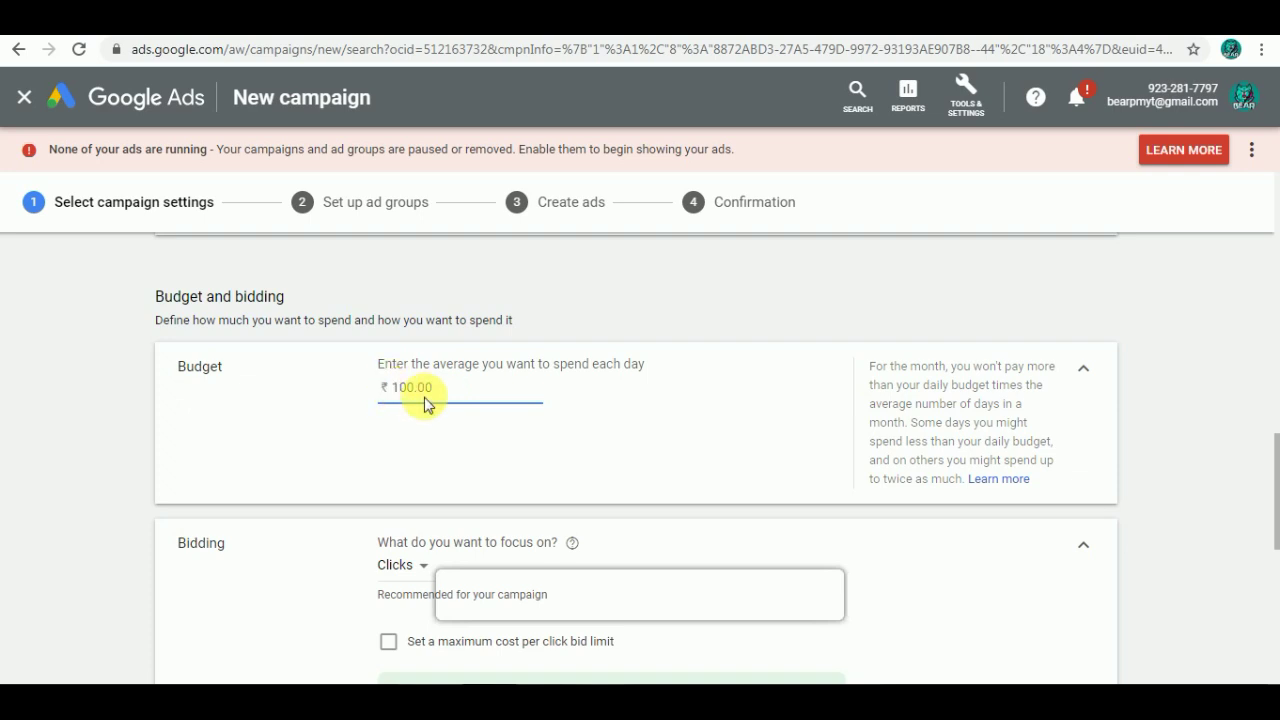
Keep Clicks as the focus of the campaign's bidding
scroll(486, 381, down, 2)
scroll(486, 381, up, 1)
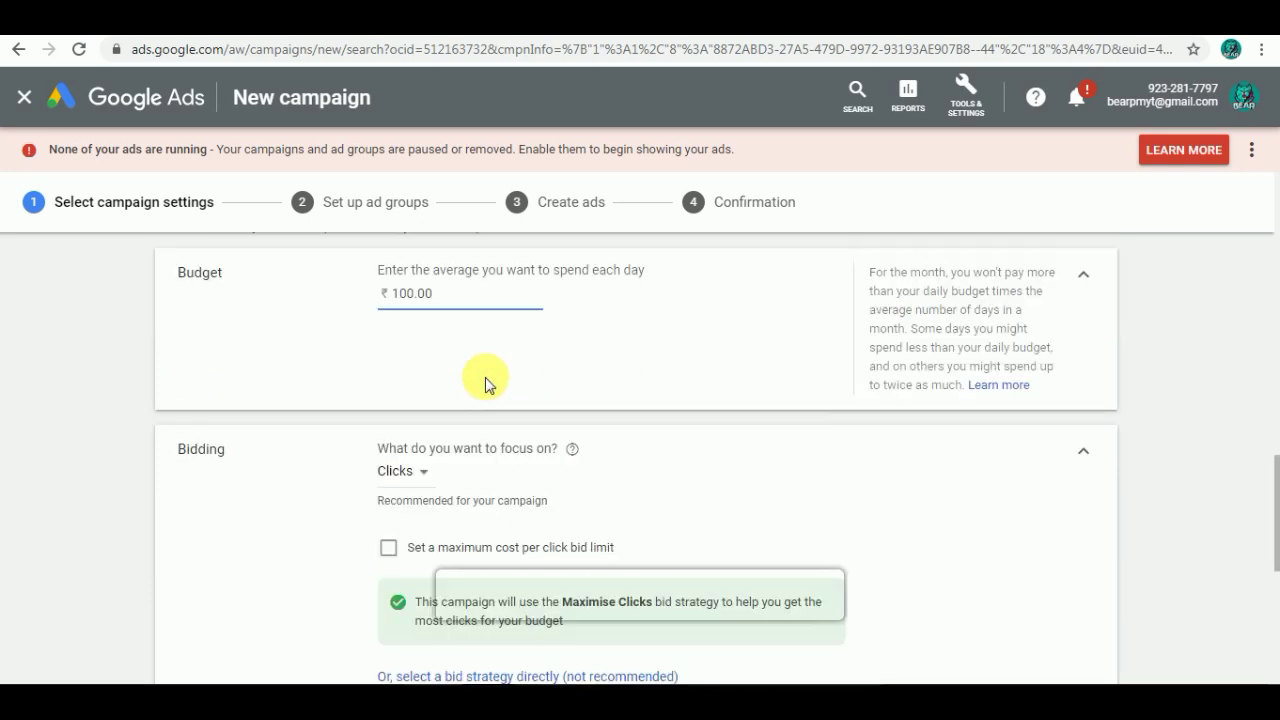
click(394, 492)
click(394, 492)
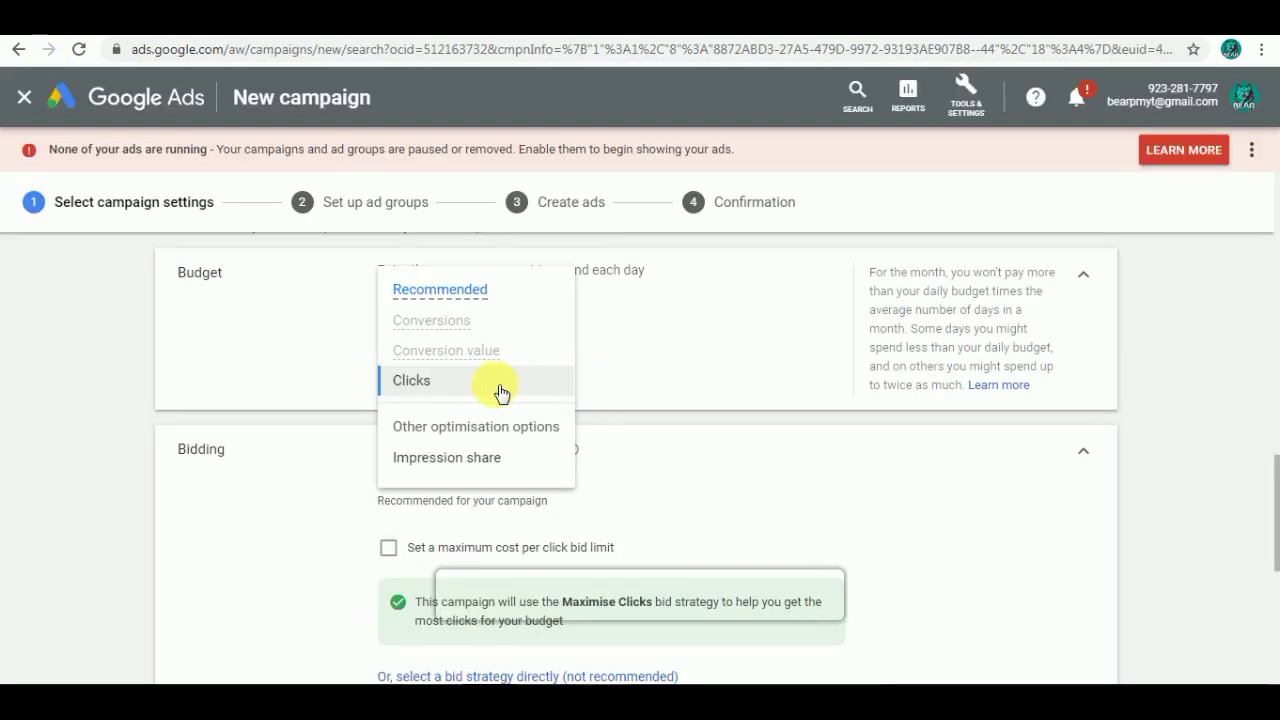
click(501, 385)
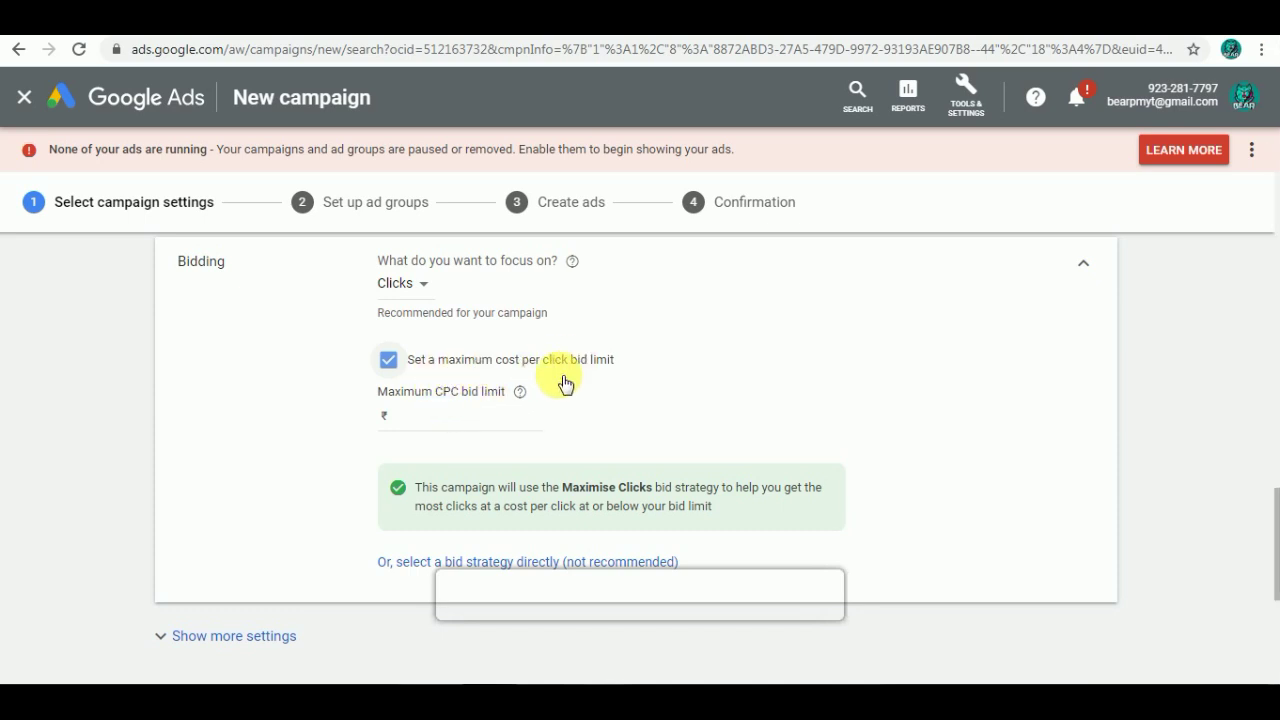
Enable the maximum cost per click bid limit and set it to ₹0.15
click(450, 420)
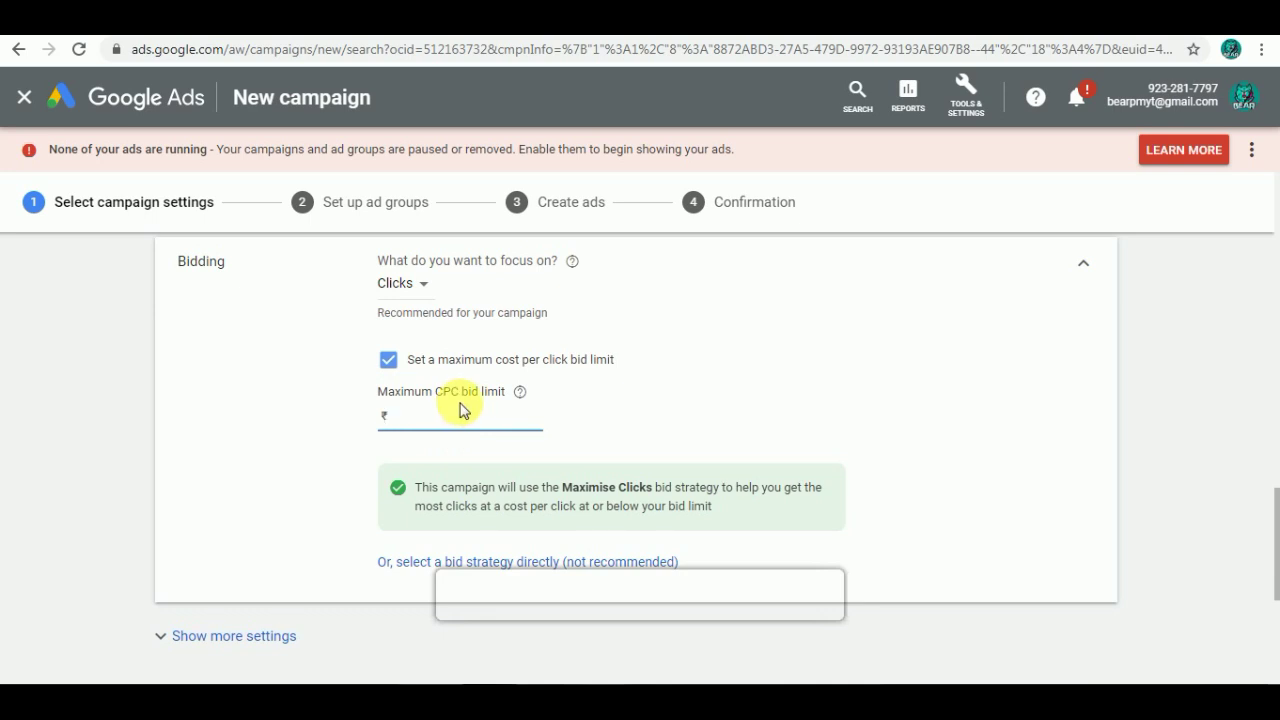
text(0.15)
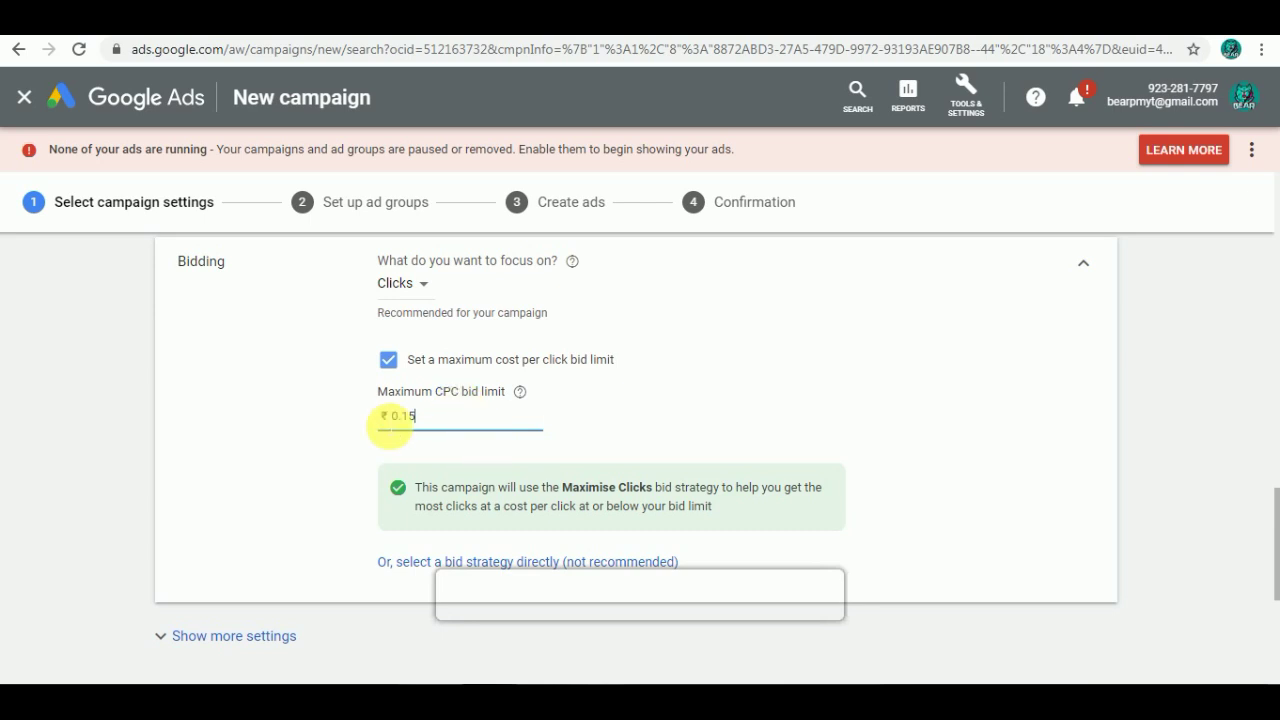
double_click(401, 418)
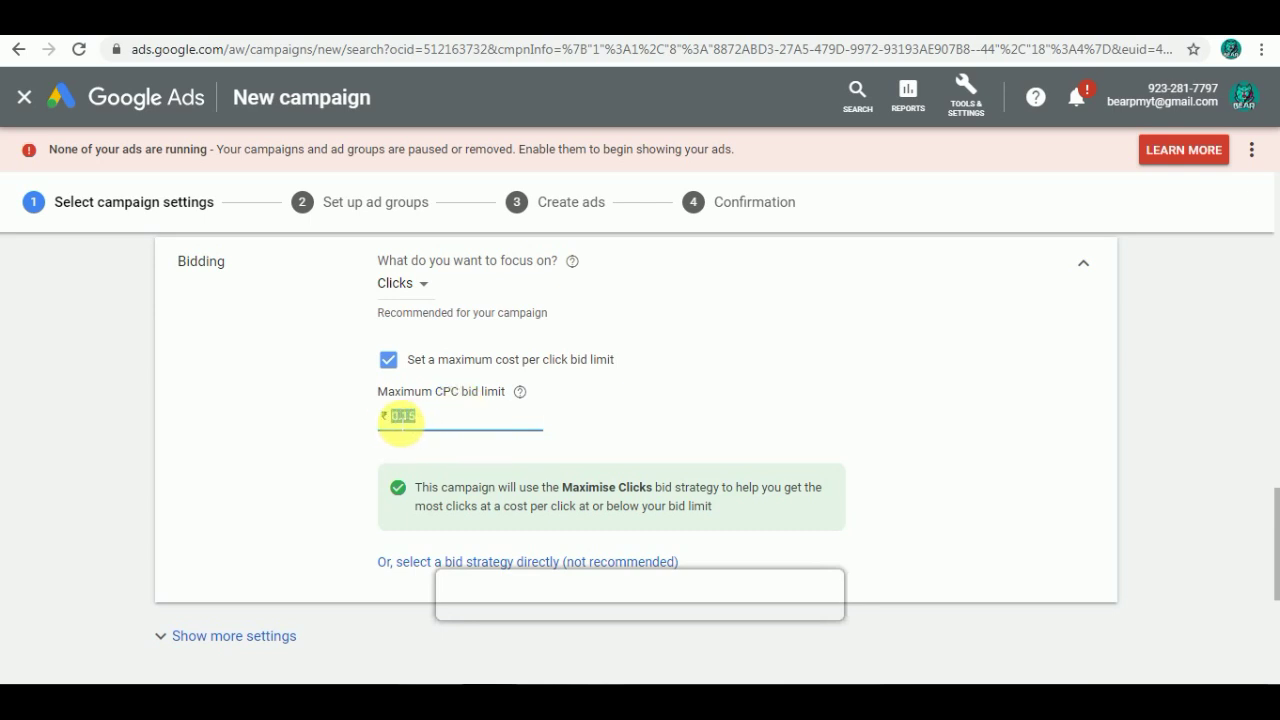
click(427, 425)
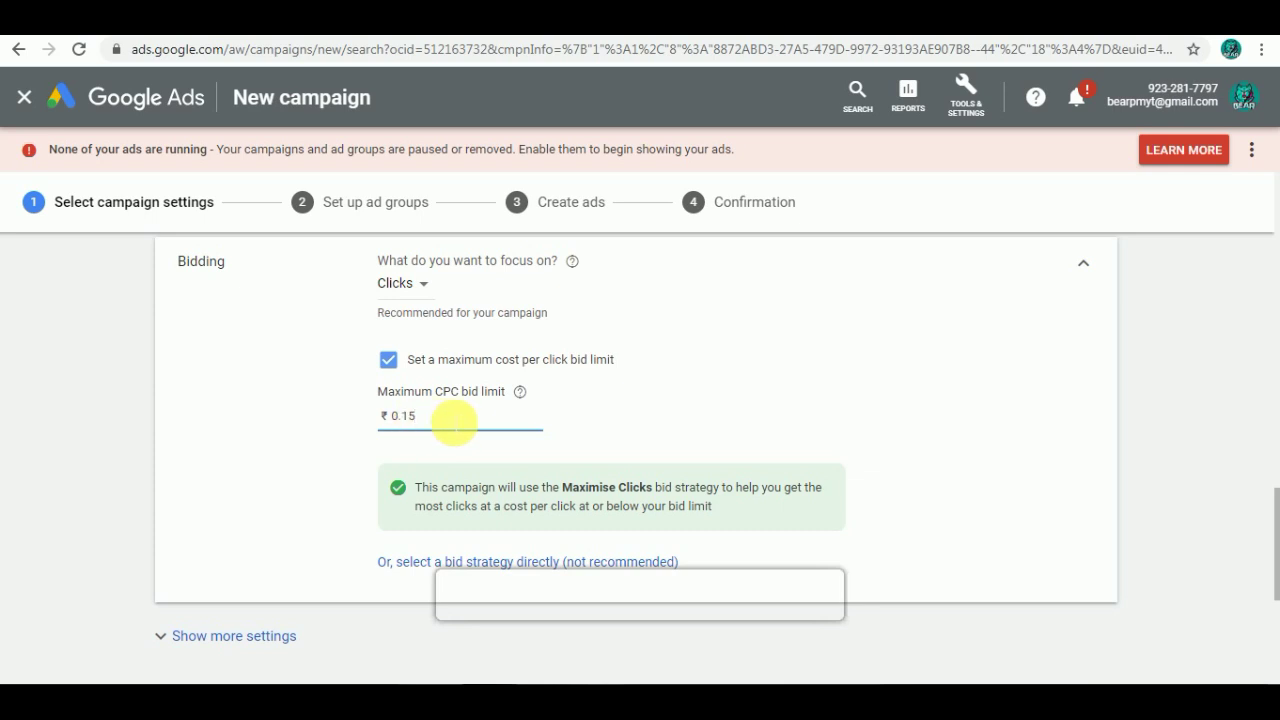
scroll(455, 425, down, 1)
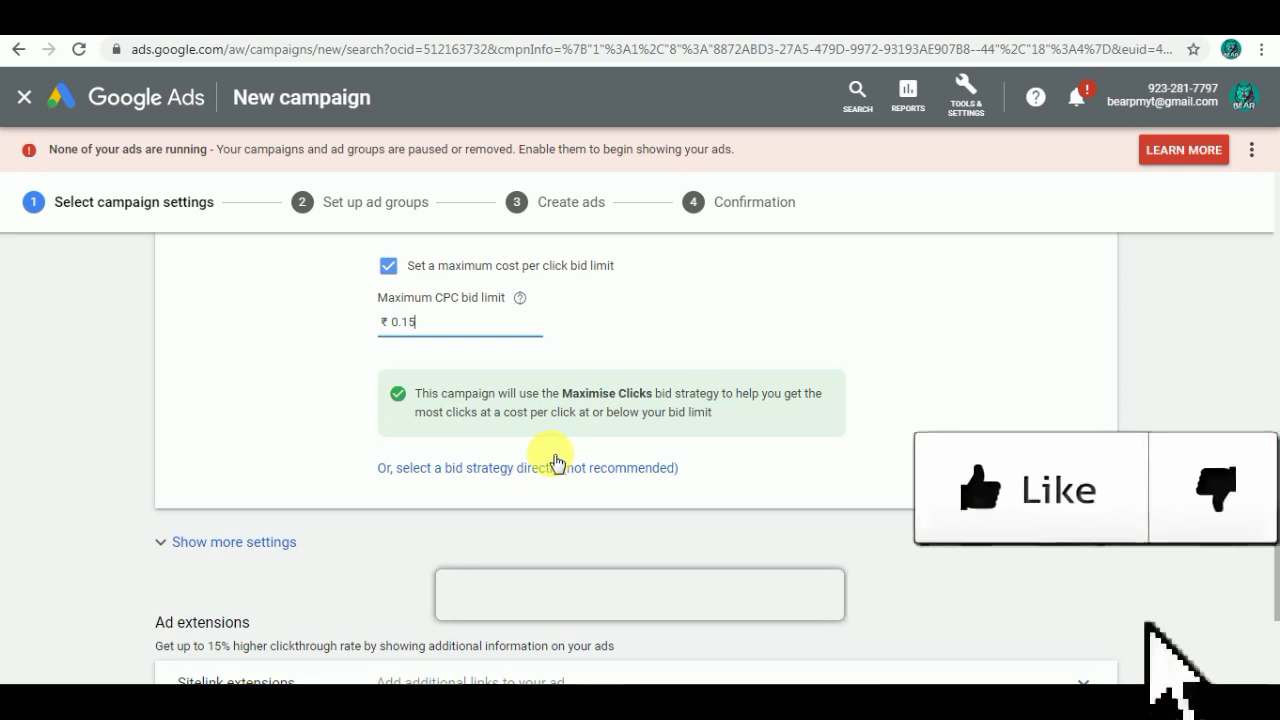
scroll(470, 518, down, 1)
scroll(400, 420, up, 2)
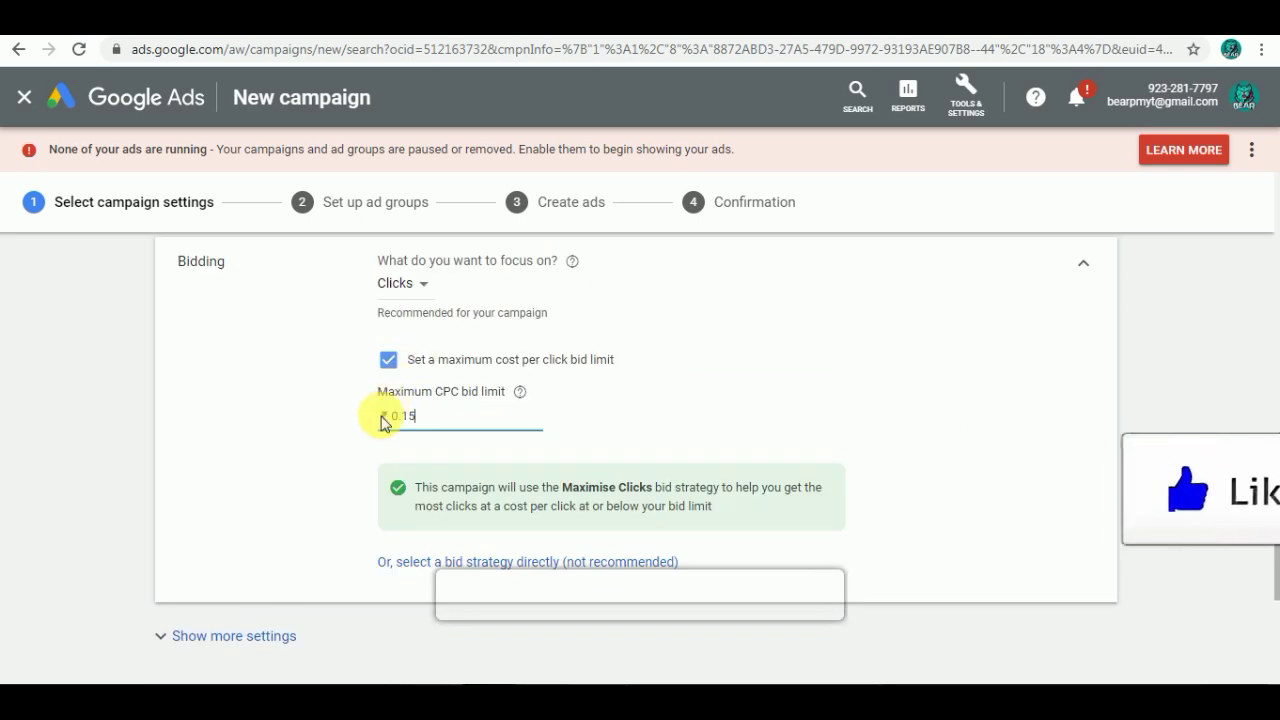
scroll(460, 420, down, 1)
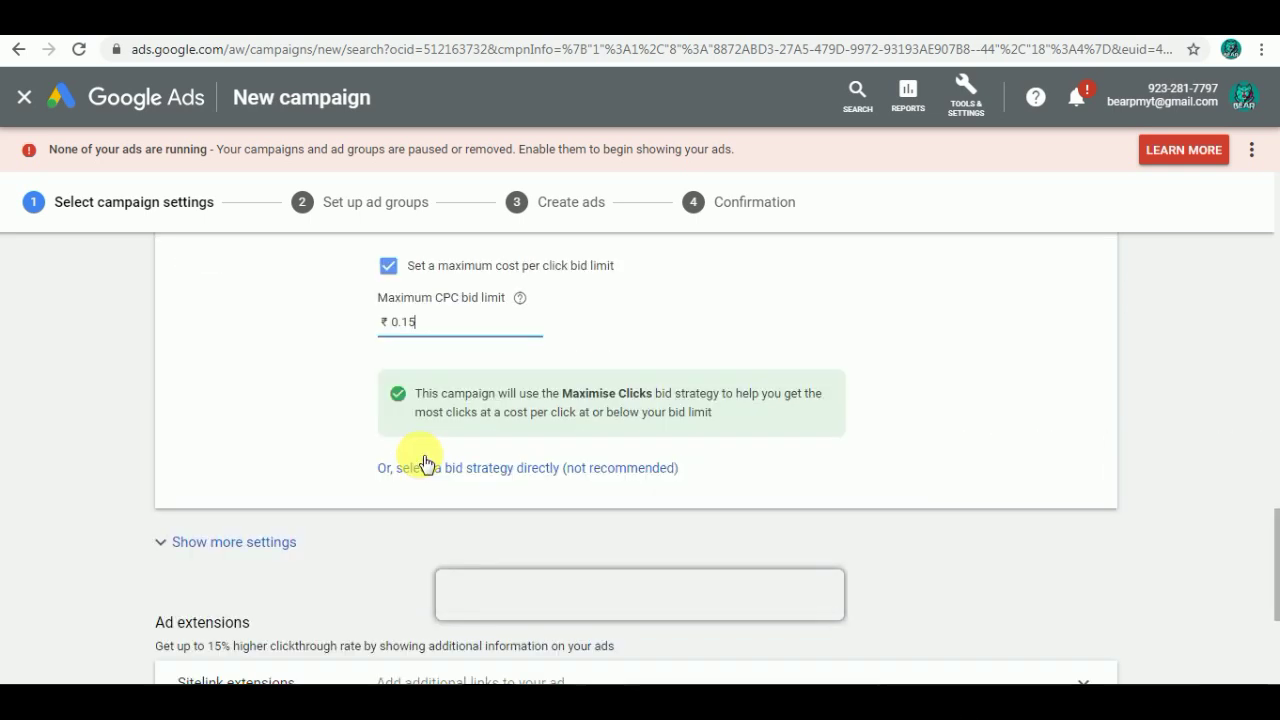
Review the additional conversions, ad schedule and ad rotation settings, and save the campaign settings to continue to the ad groups
click(232, 534)
scroll(415, 482, down, 3)
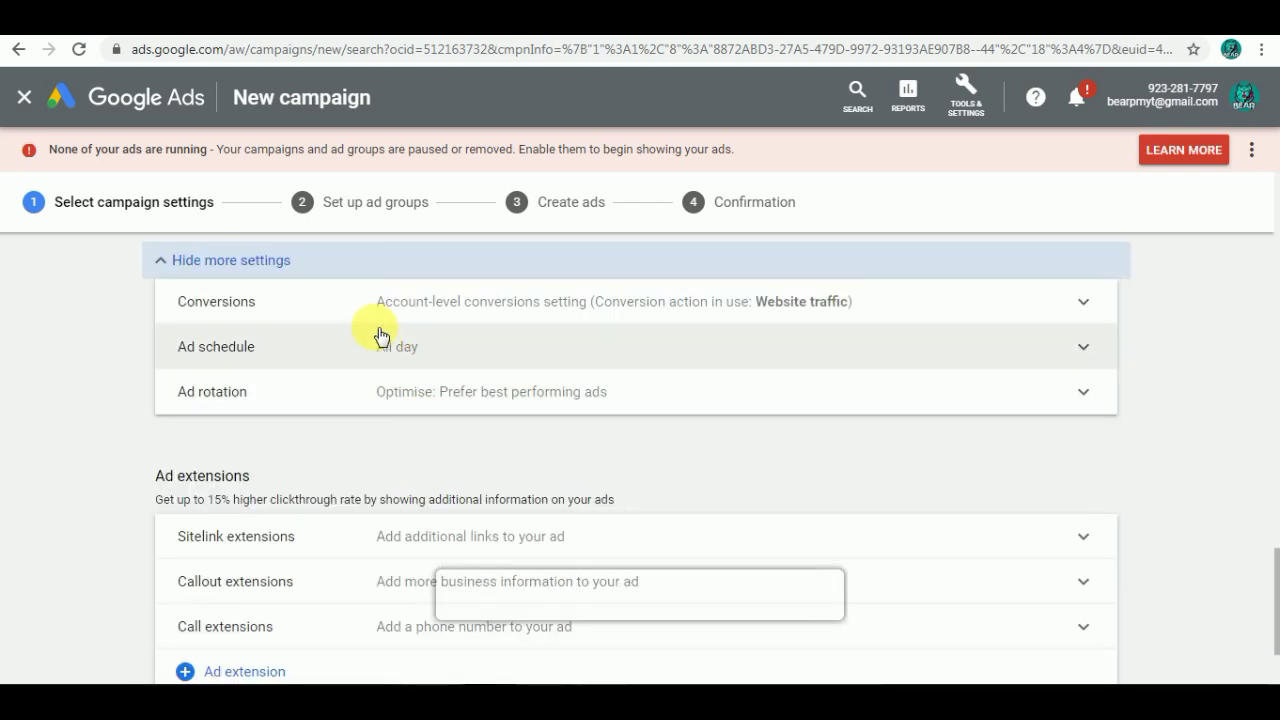
click(383, 309)
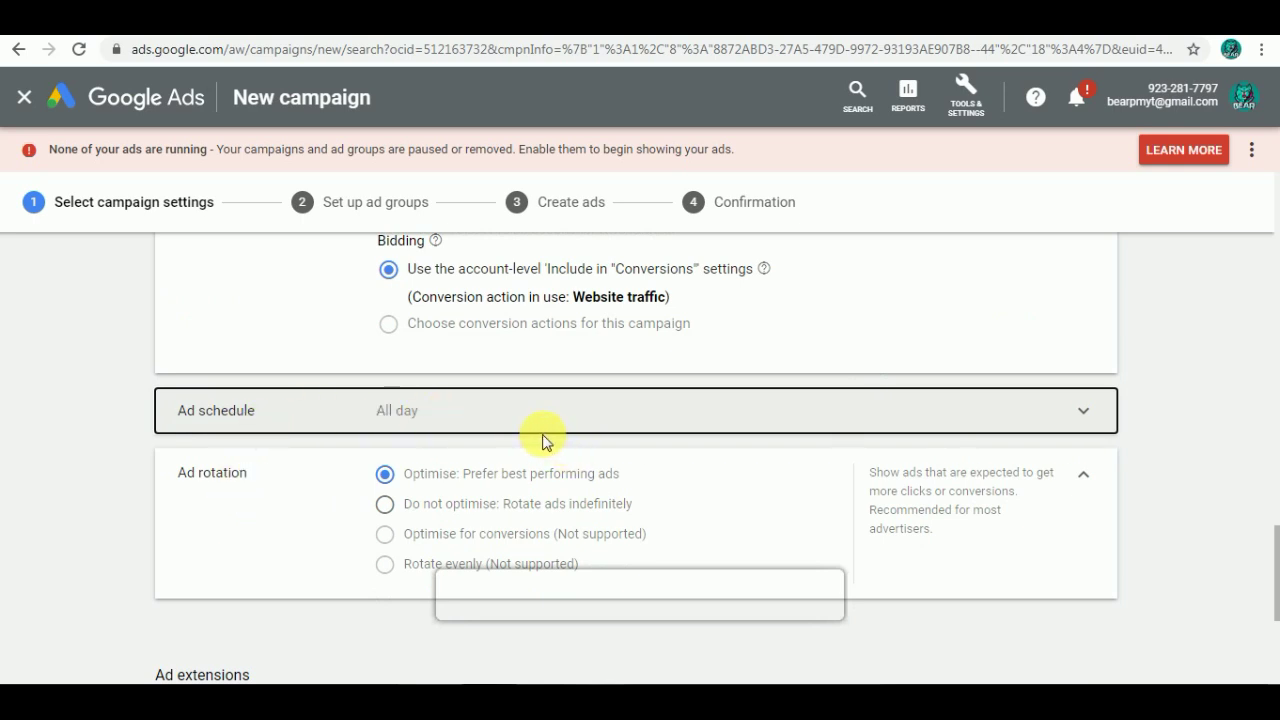
scroll(480, 440, down, 1)
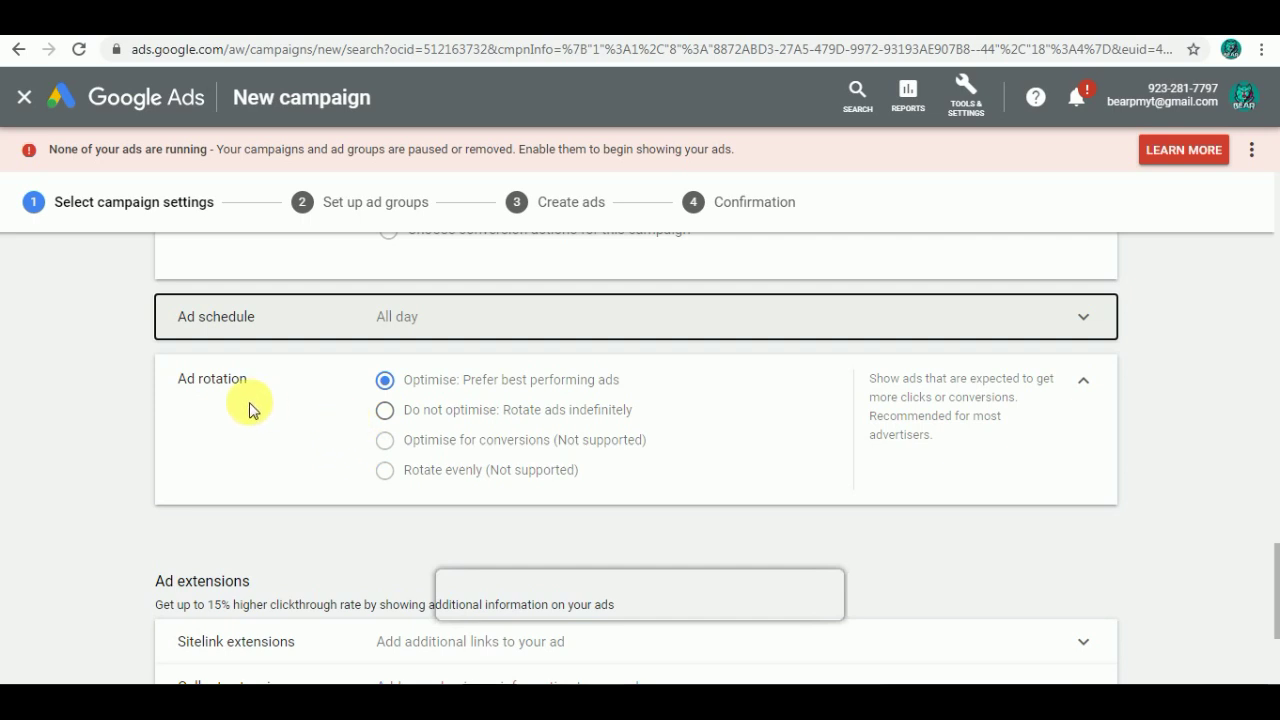
click(1090, 381)
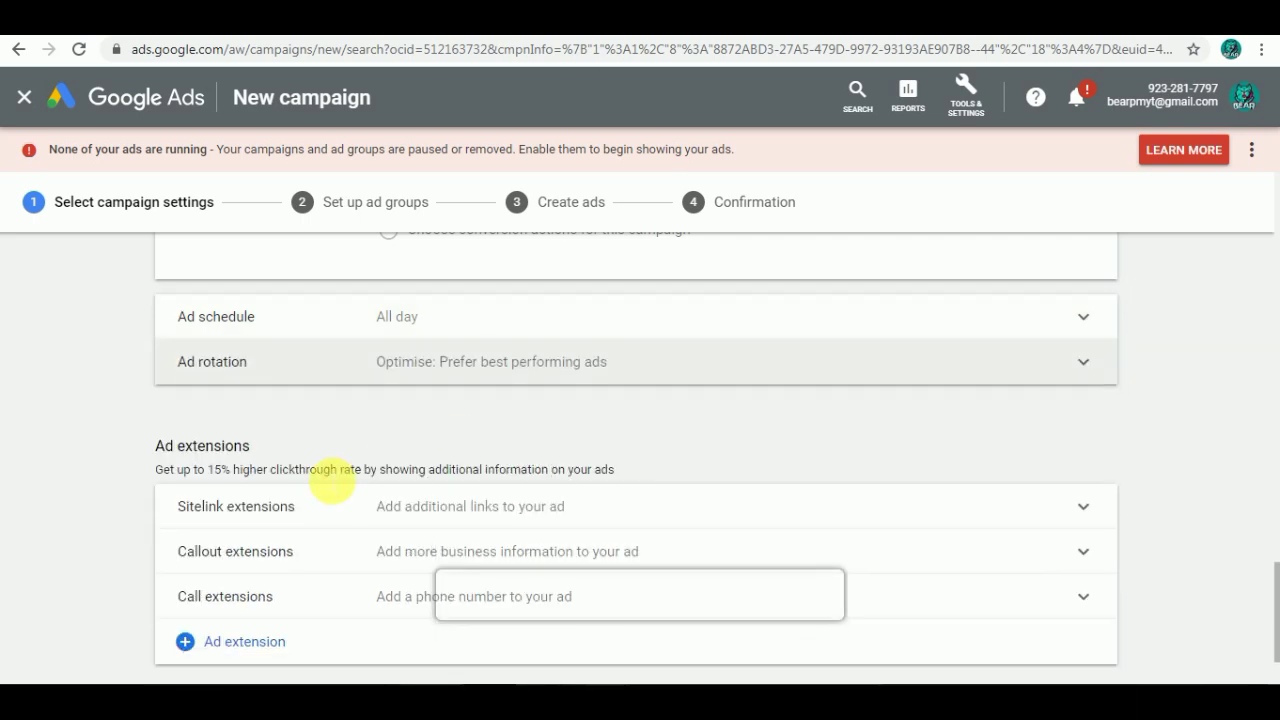
scroll(331, 482, down, 1)
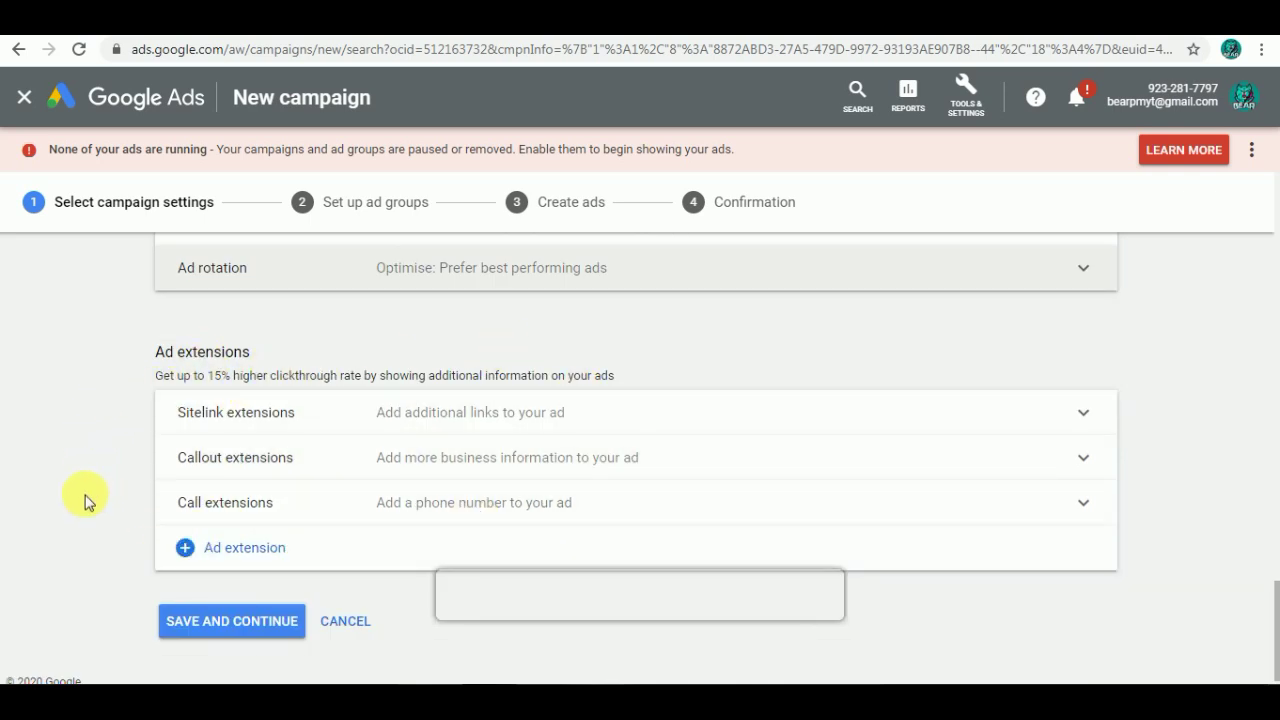
click(194, 640)
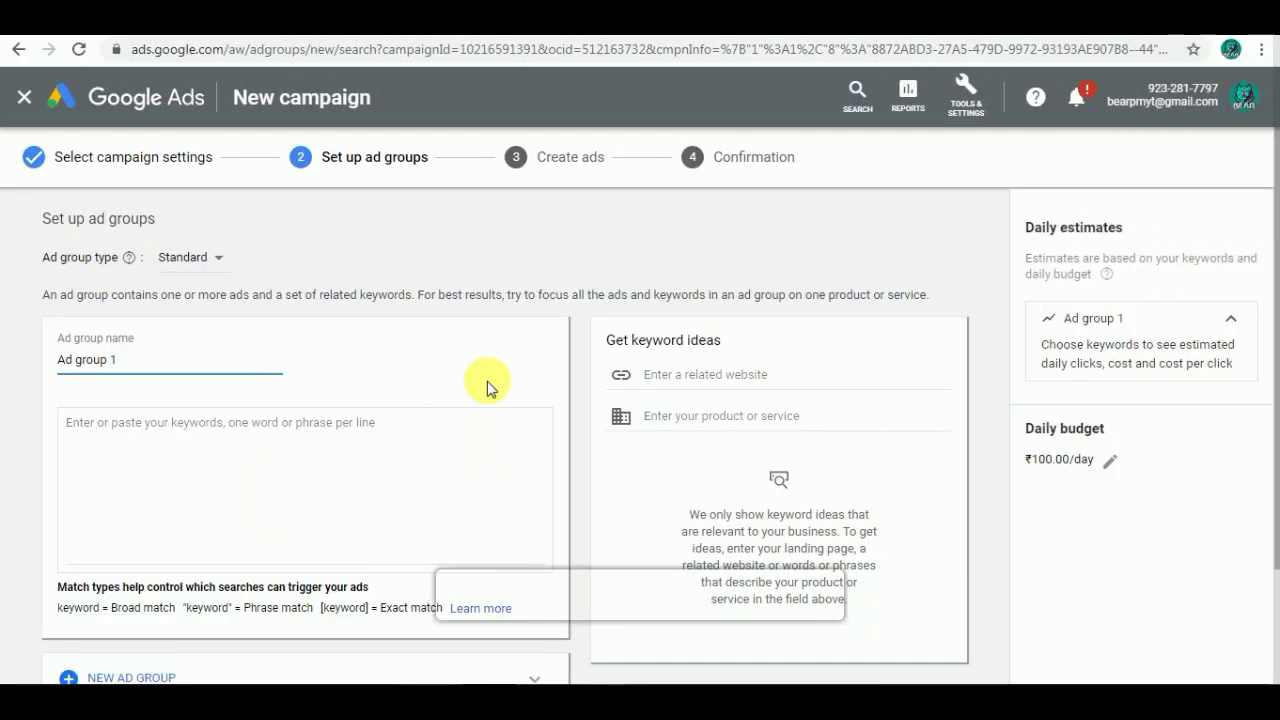
Rename the ad group as tech
triple_click(78, 367)
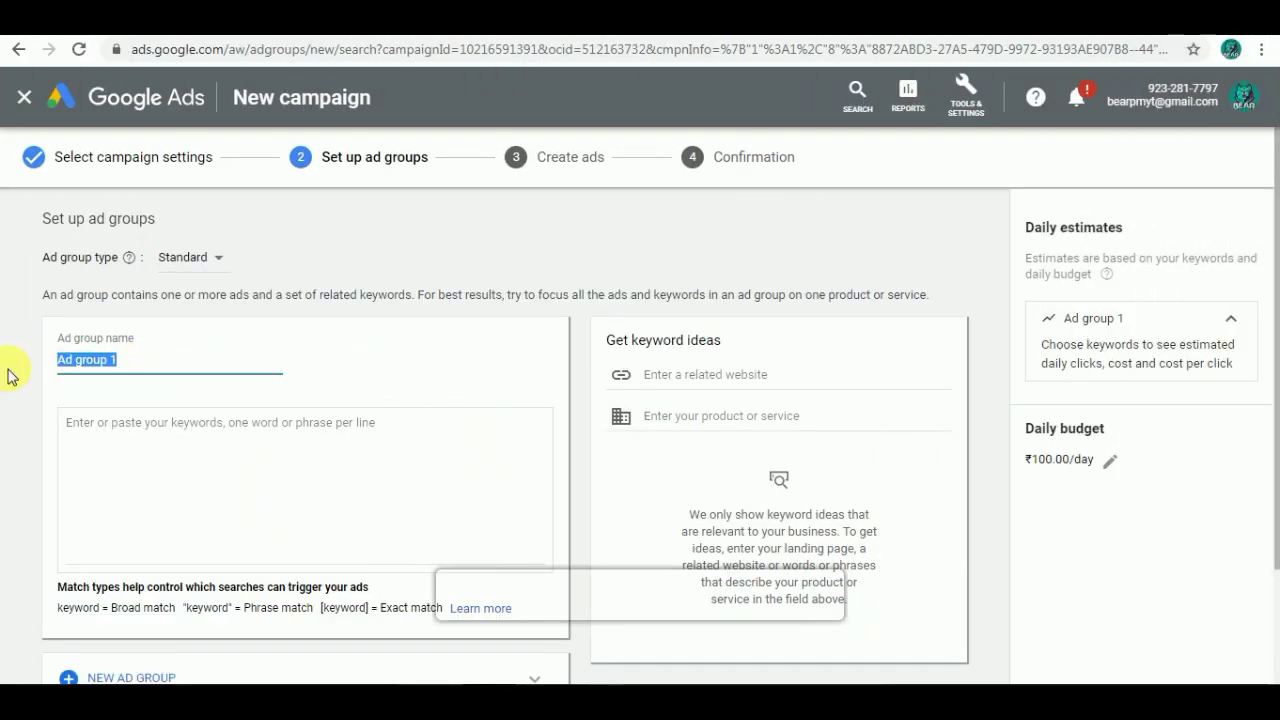
key(BackSpace)
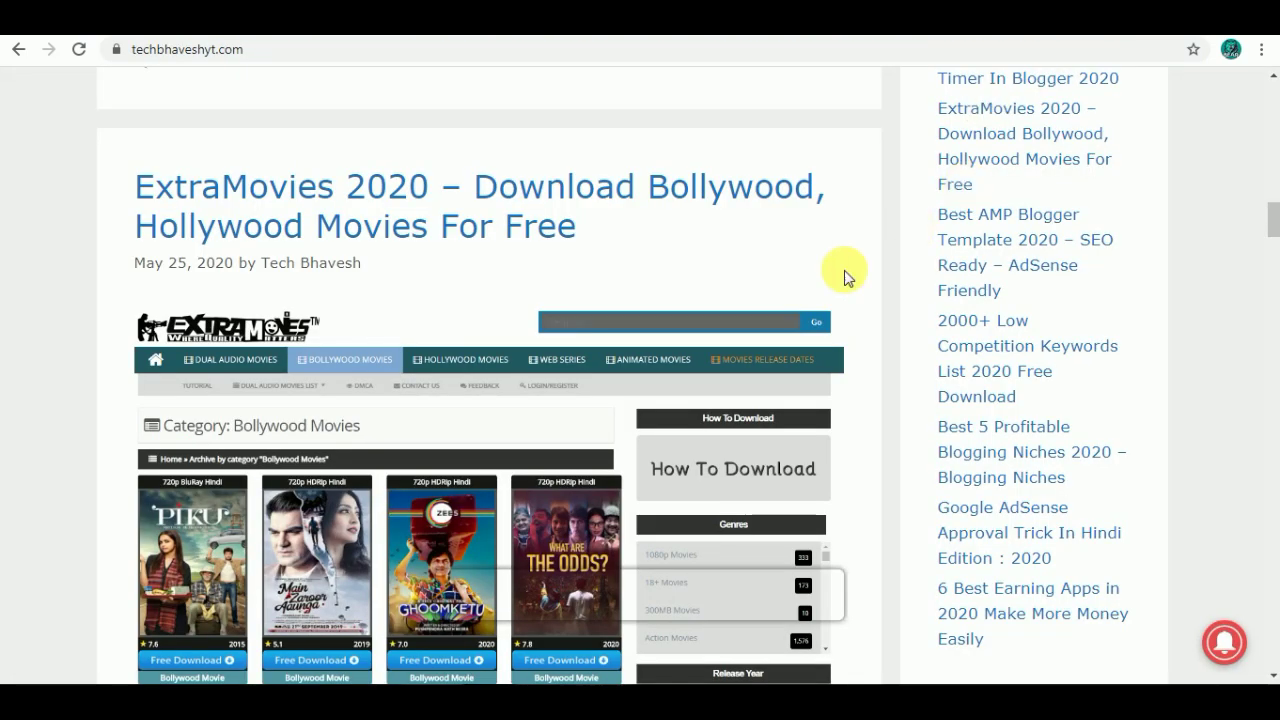
Copy the link of the techbhaveshyt.com post "6 Best Earning Apps in 2020" and enter it as the related website for keyword ideas
scroll(400, 391, down, 4)
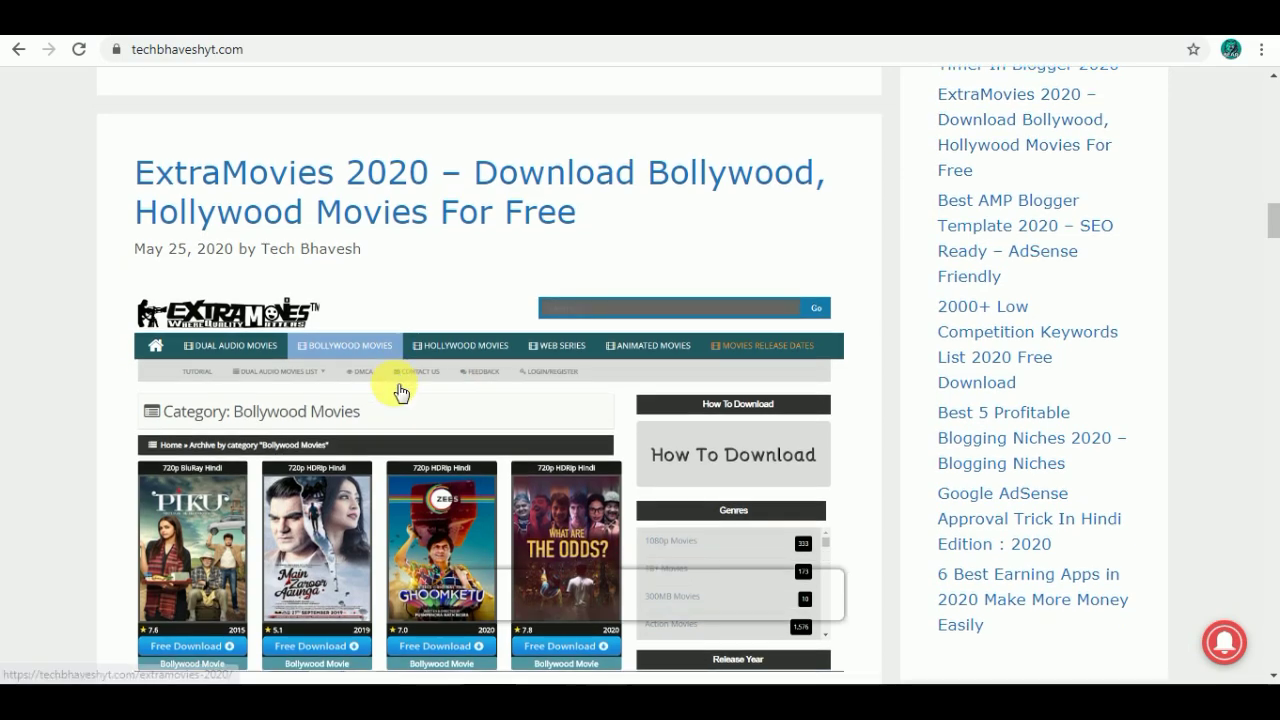
scroll(395, 391, up, 6)
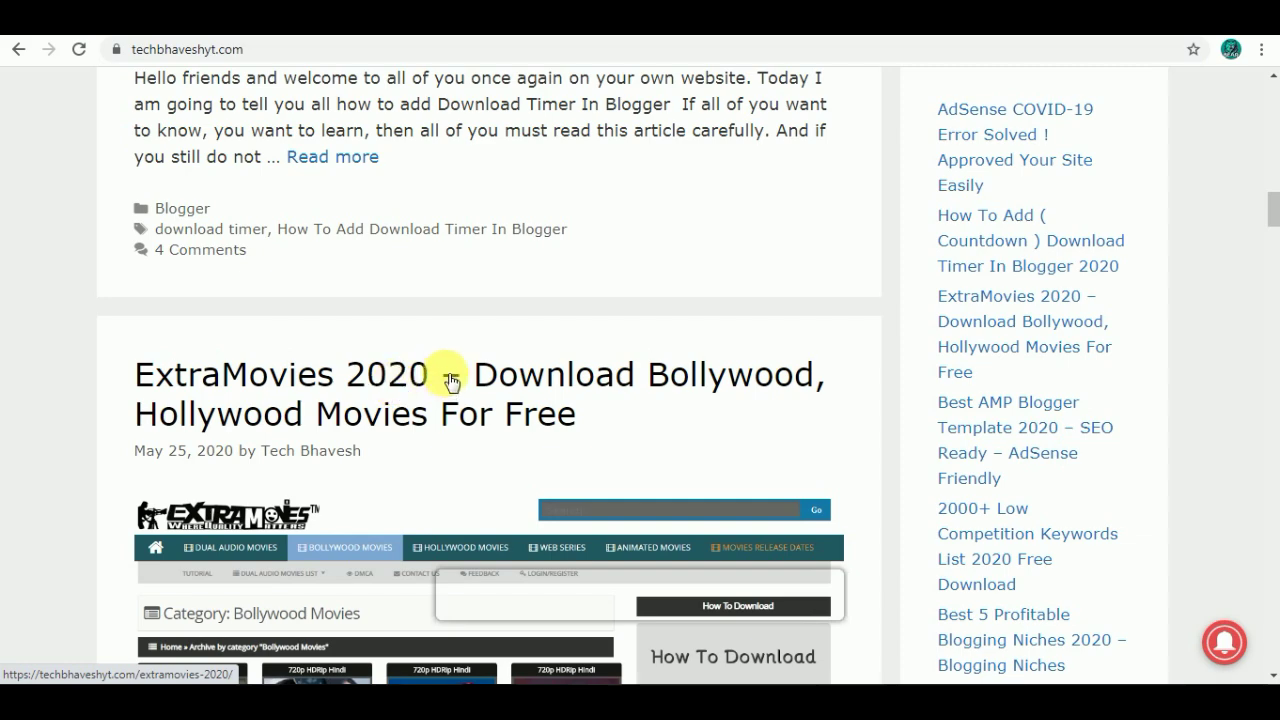
scroll(392, 385, up, 2)
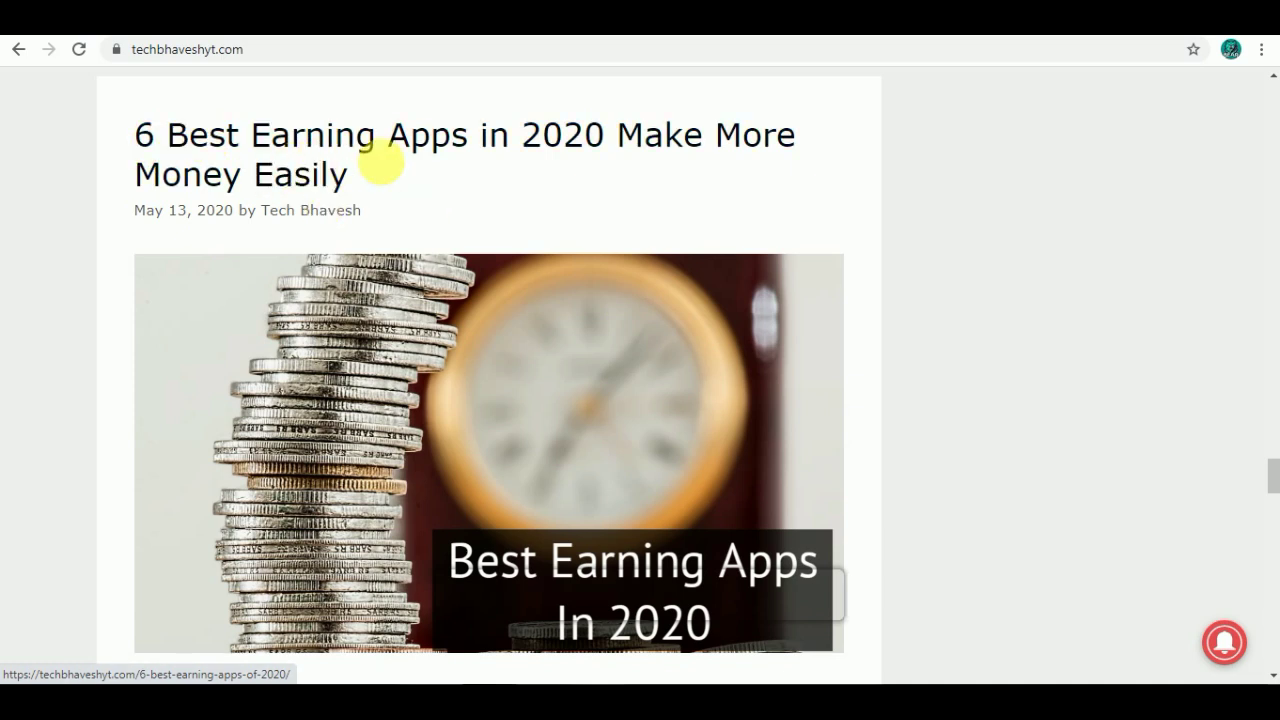
right_click(240, 145)
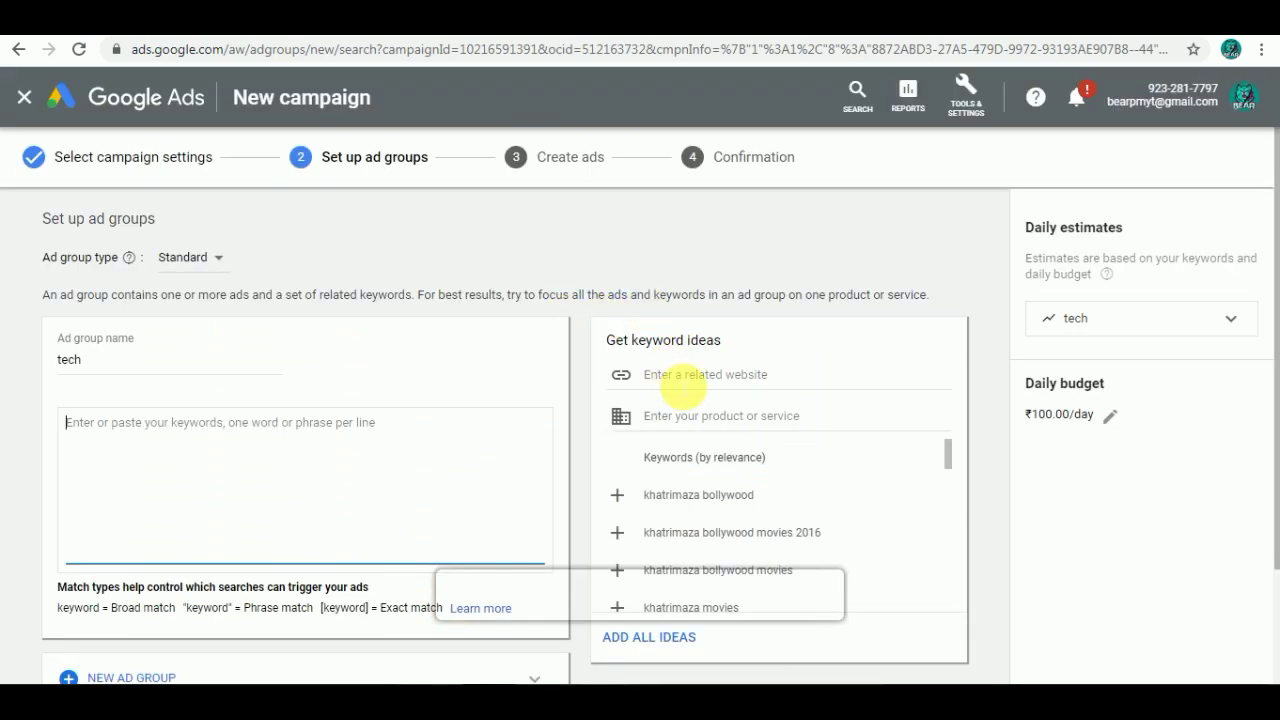
click(683, 392)
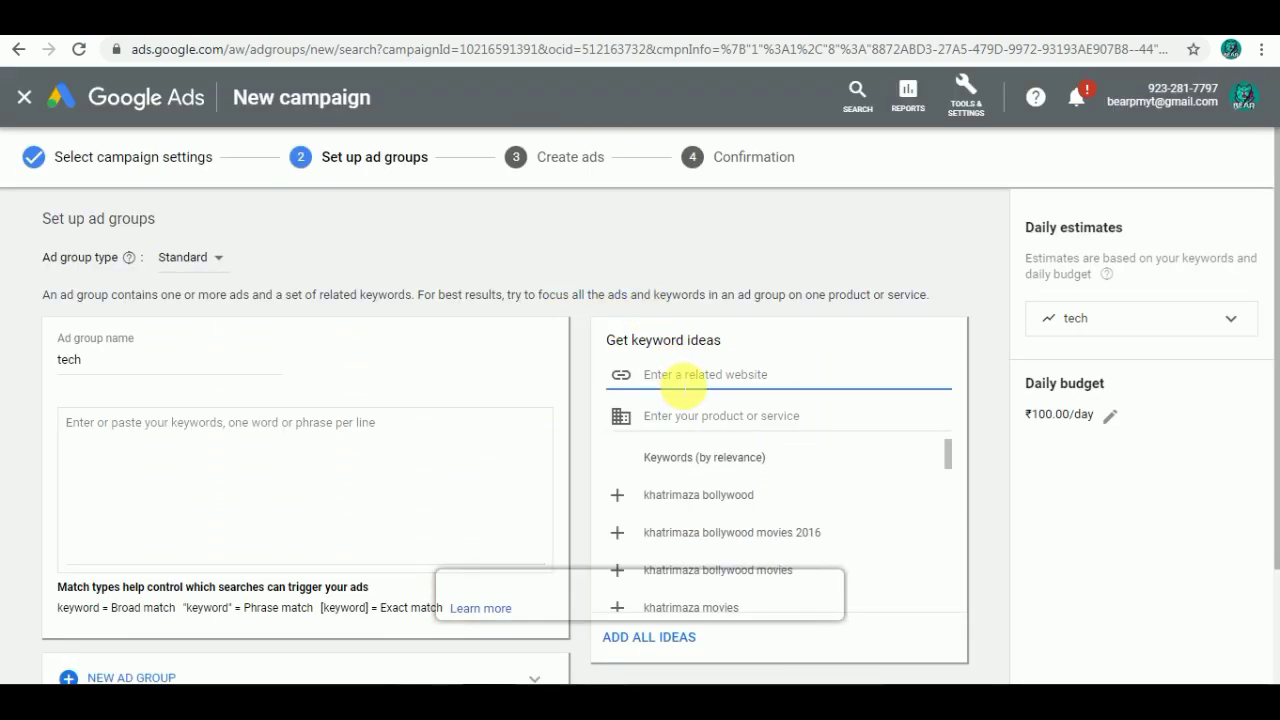
text(https://techbhaveshyt.com/6-best-earning-apps-of-2020/)
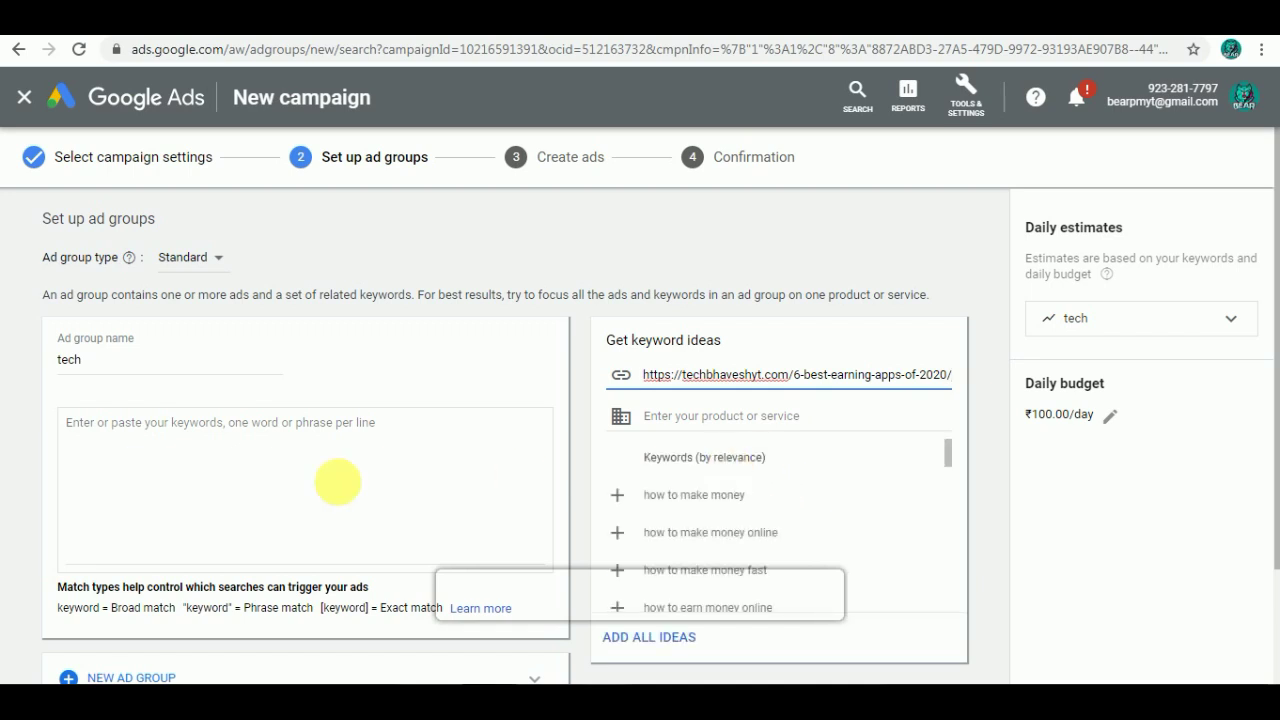
Add the keyword ideas "how to make money" and "how to make money fast" to the ad group and save it
click(138, 438)
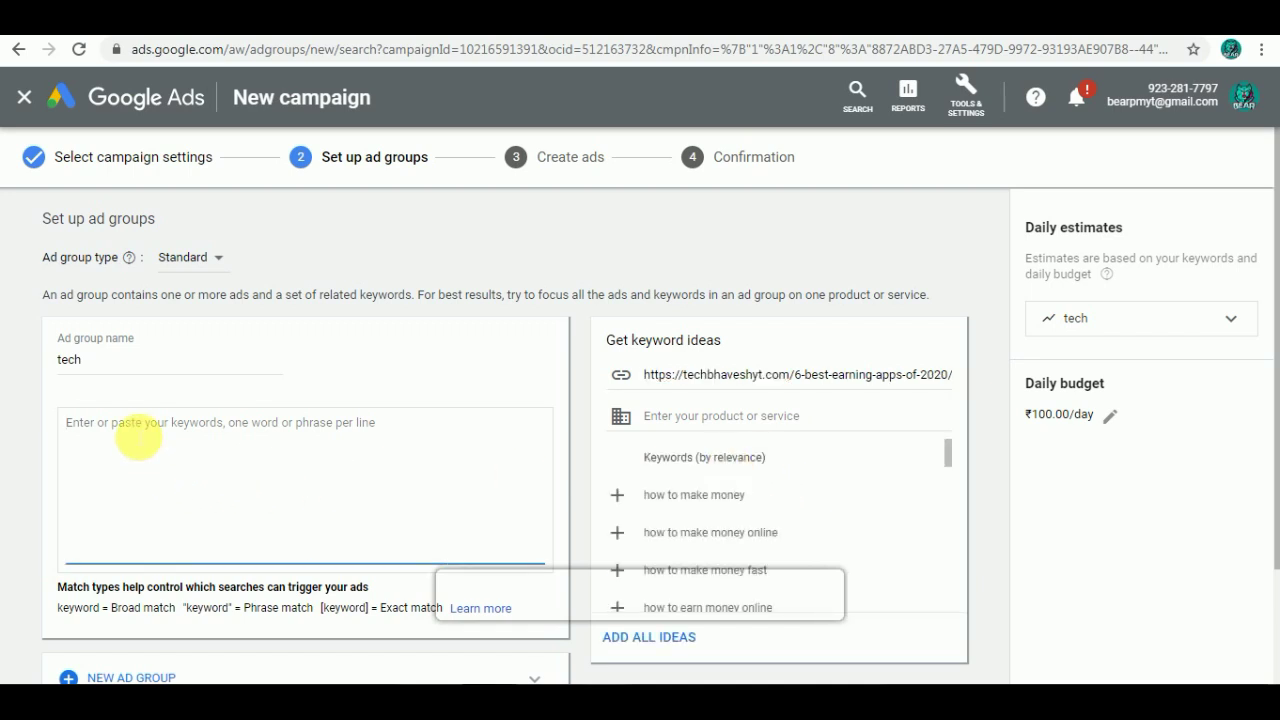
click(618, 500)
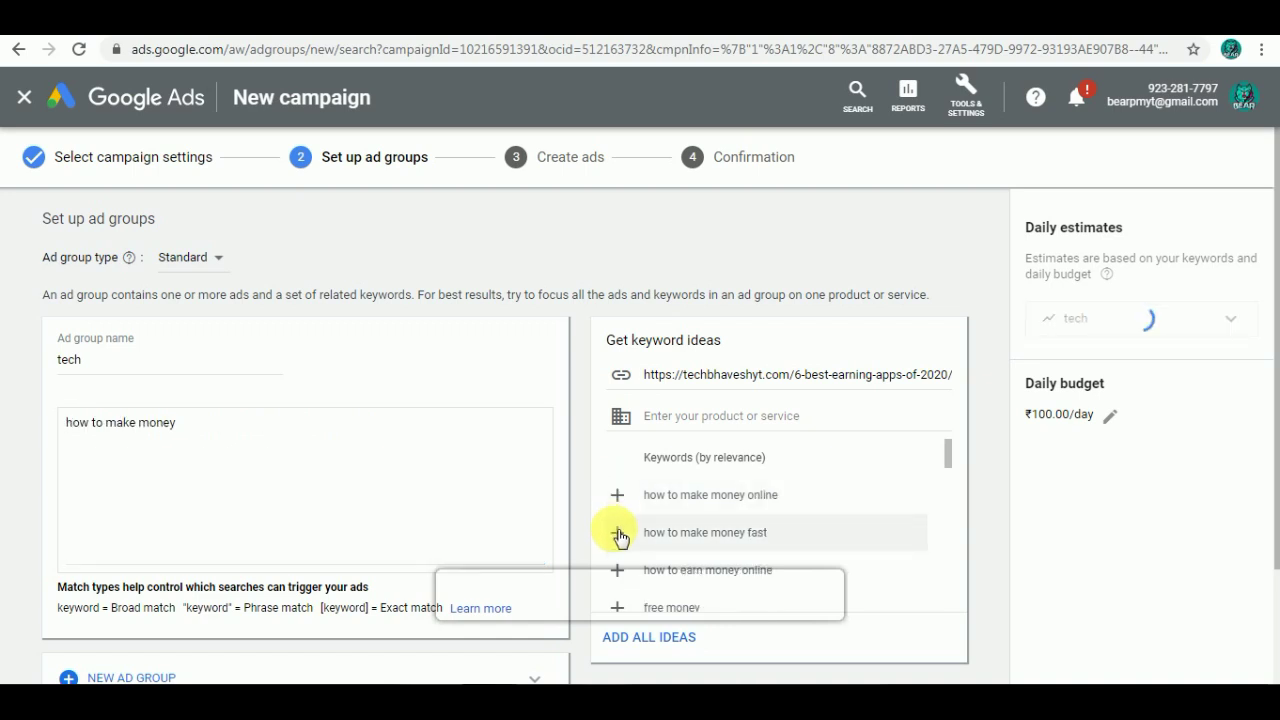
click(617, 533)
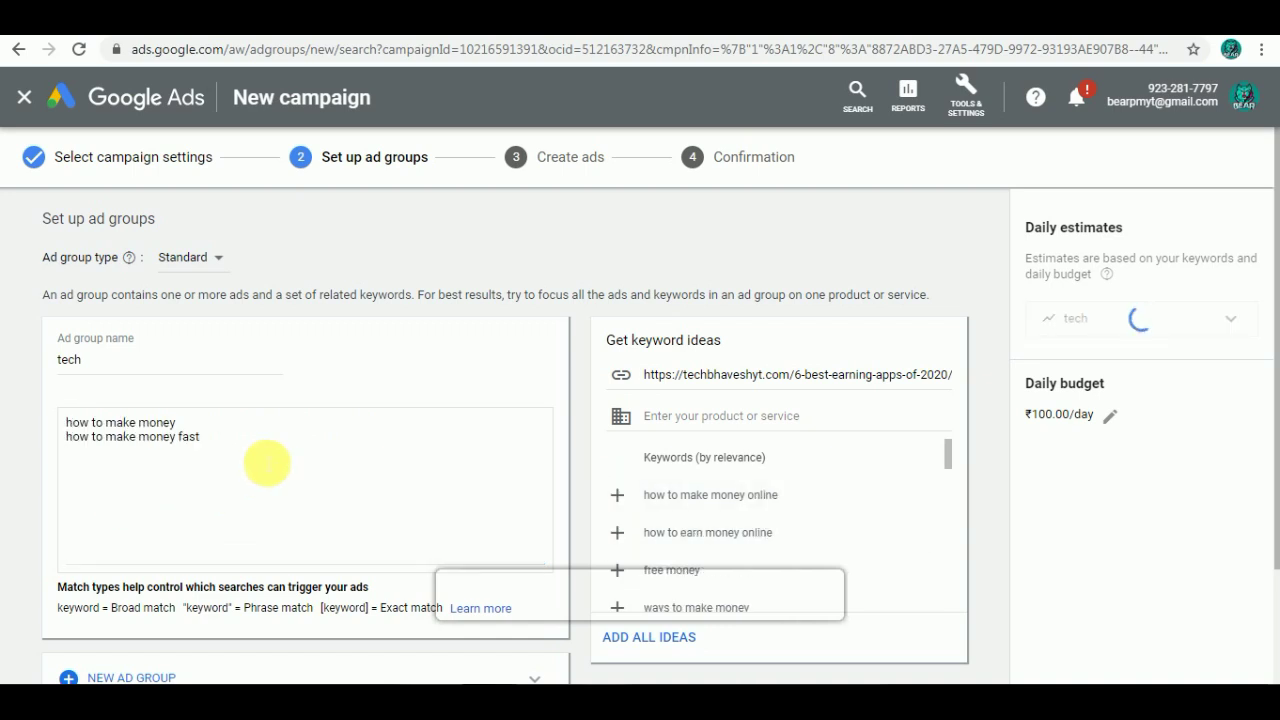
scroll(267, 462, down, 1)
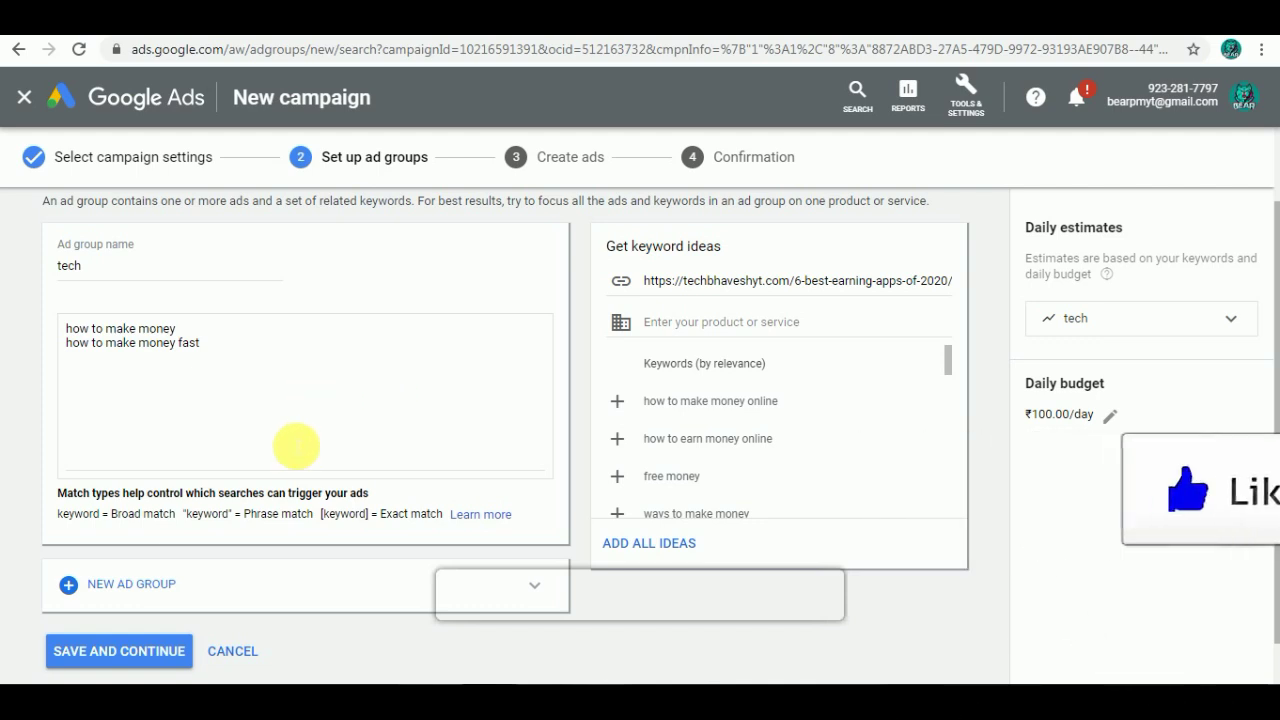
click(126, 655)
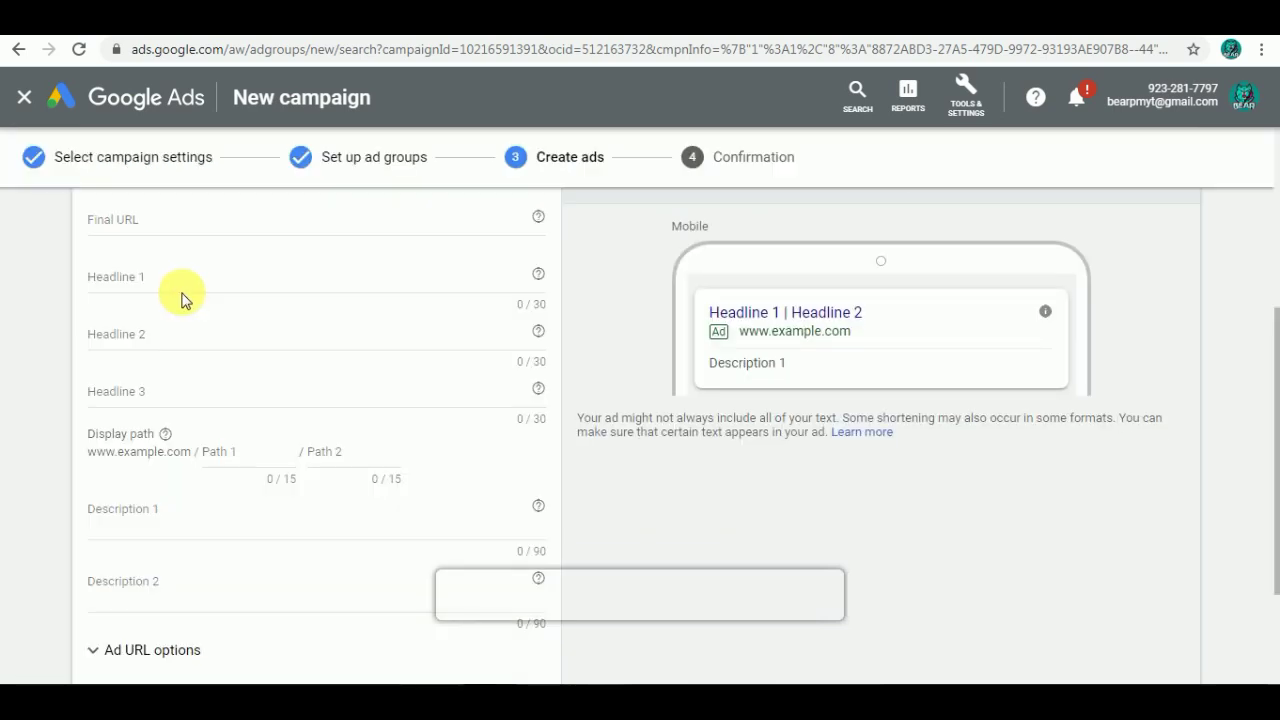
Look over the new text ad form, then switch to a Google search for "campaign url builder" and open Google Analytics' Campaign URL Builder
scroll(410, 470, up, 3)
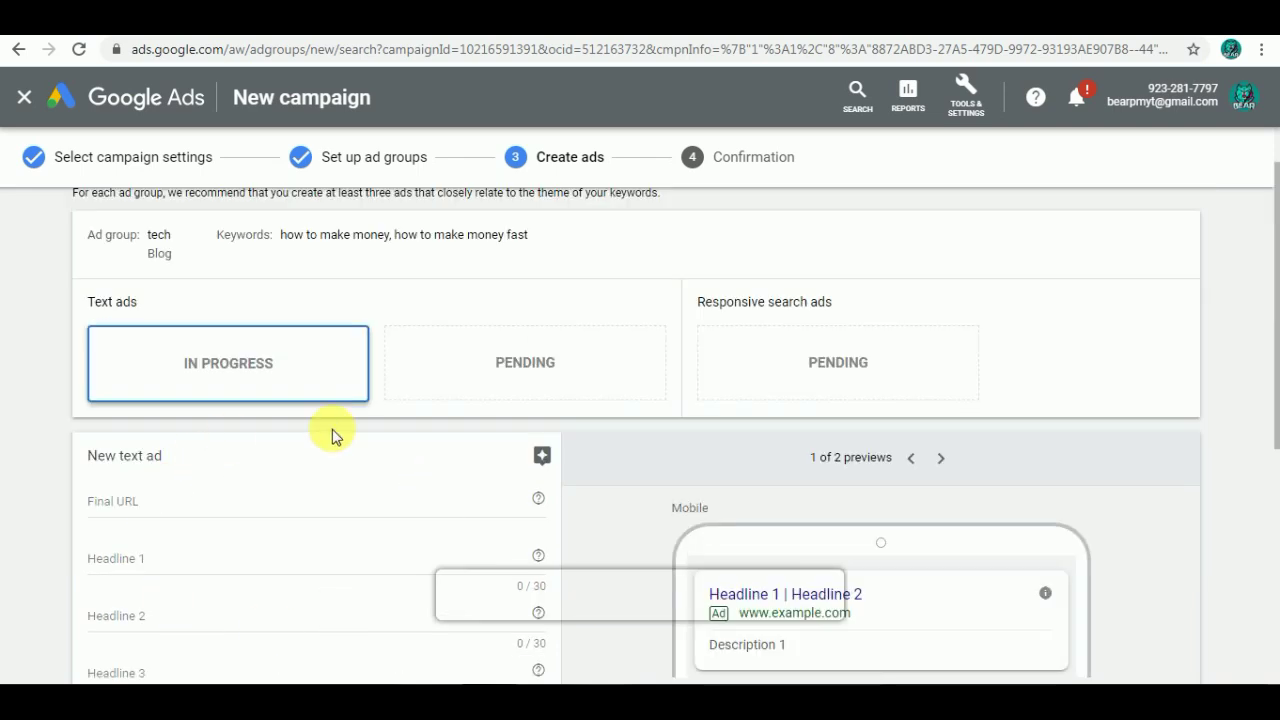
scroll(805, 510, down, 2)
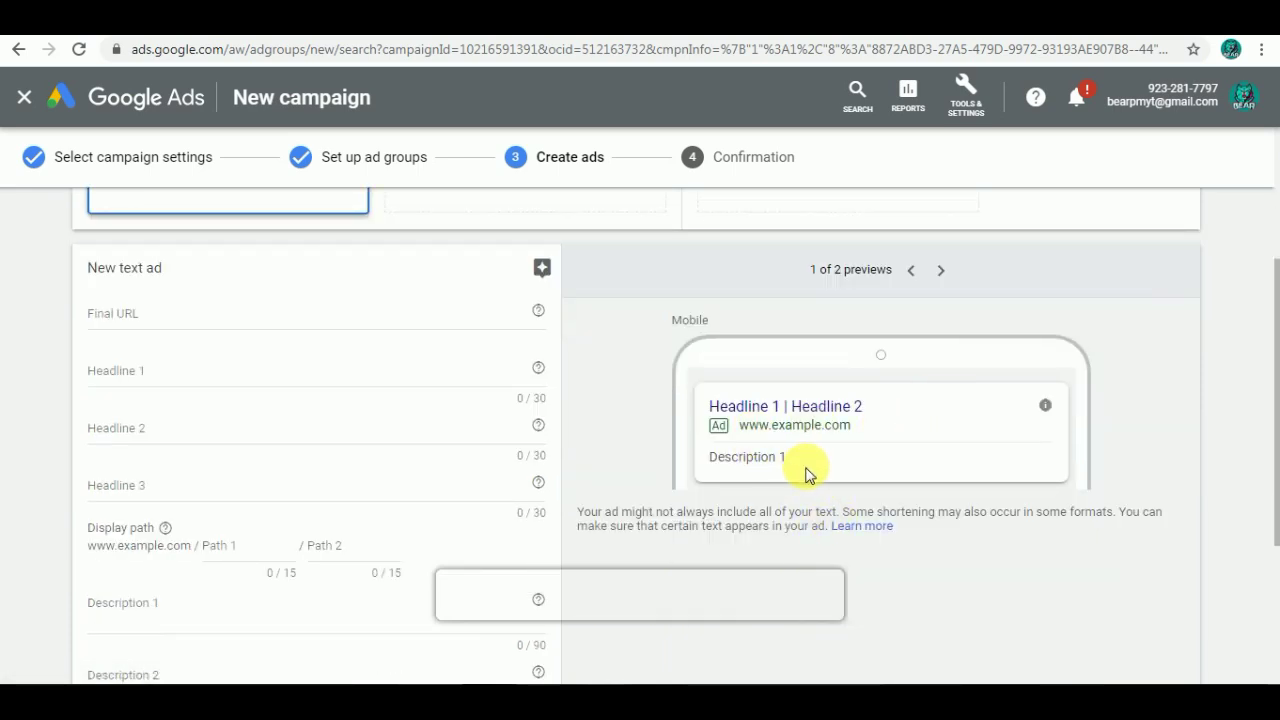
scroll(806, 471, down, 4)
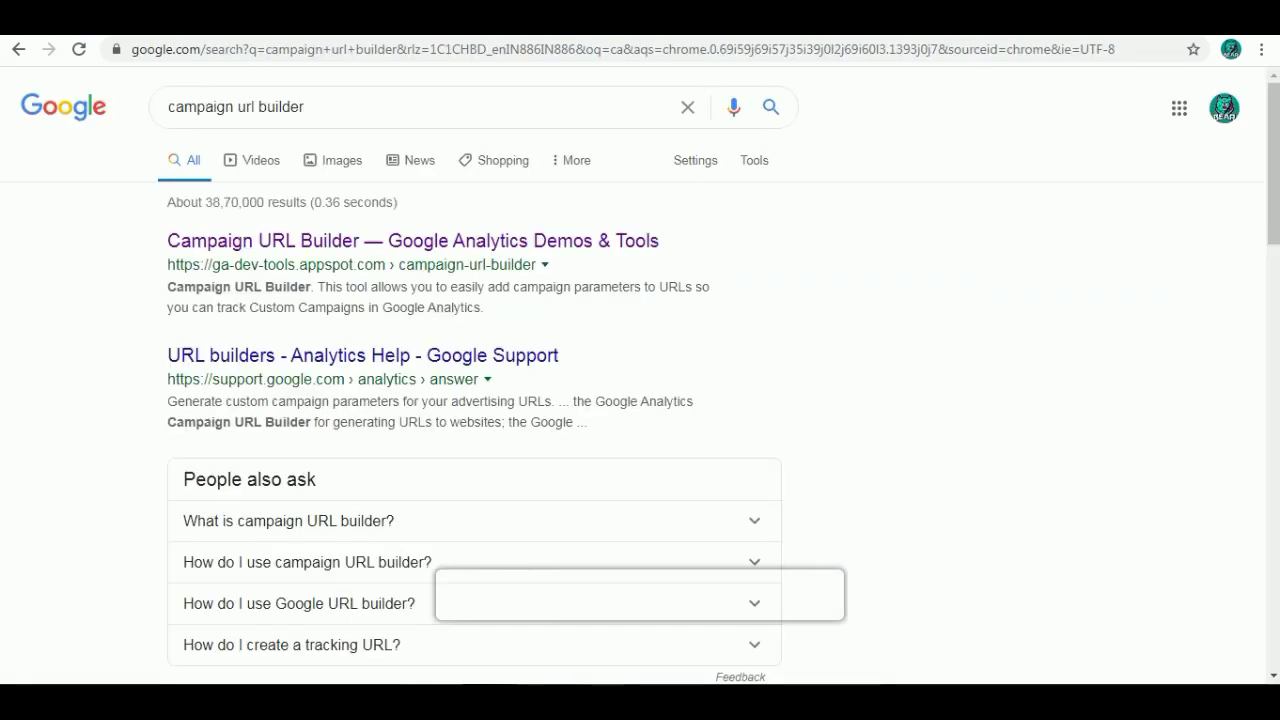
drag(176, 107, 302, 107)
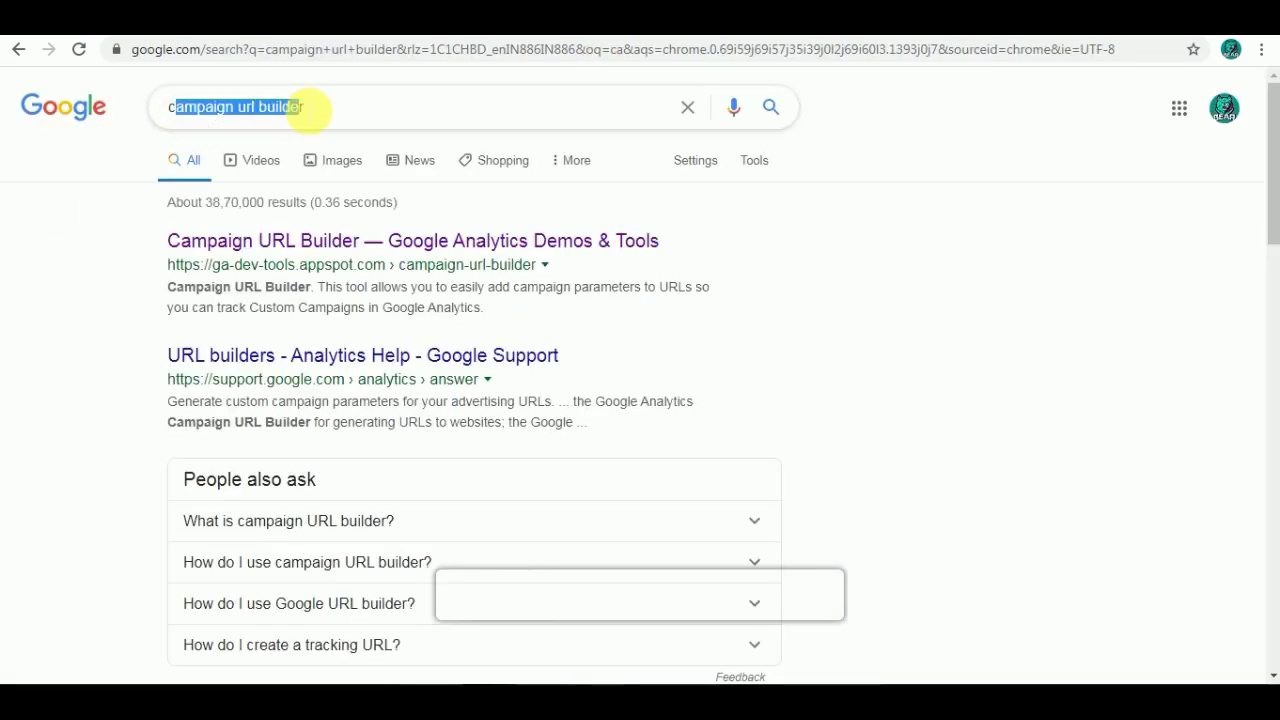
click(140, 380)
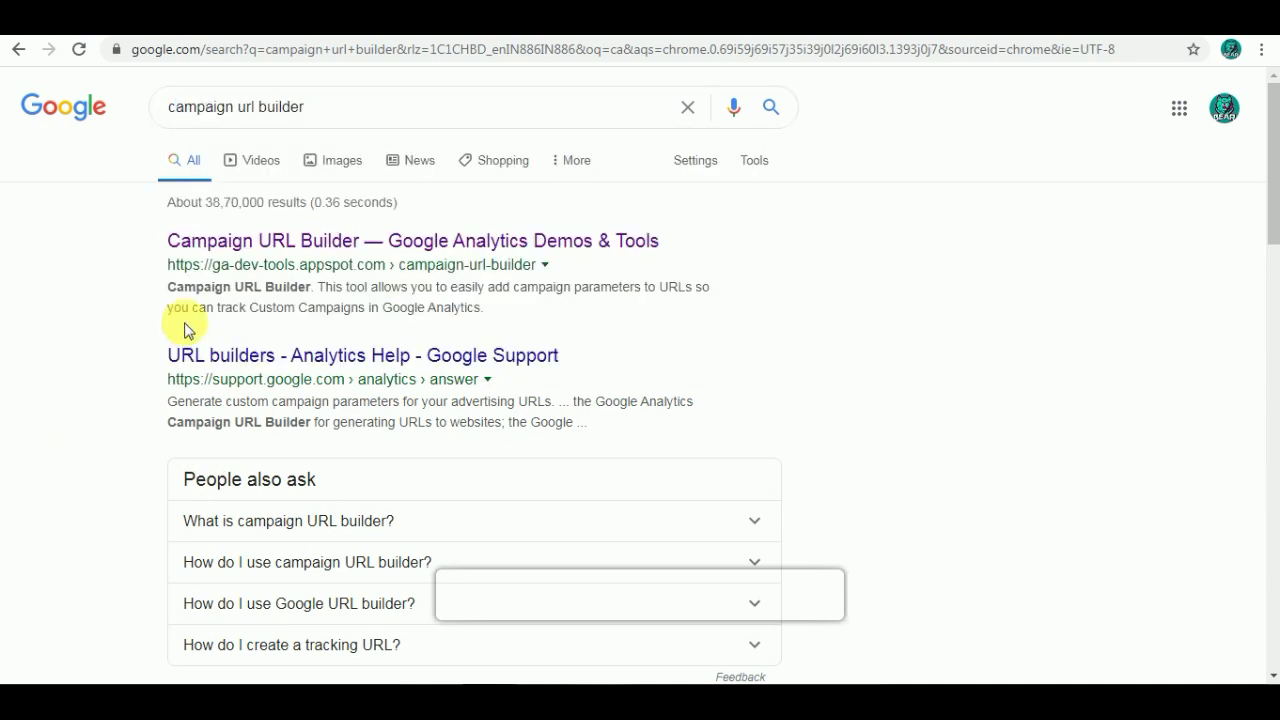
click(640, 242)
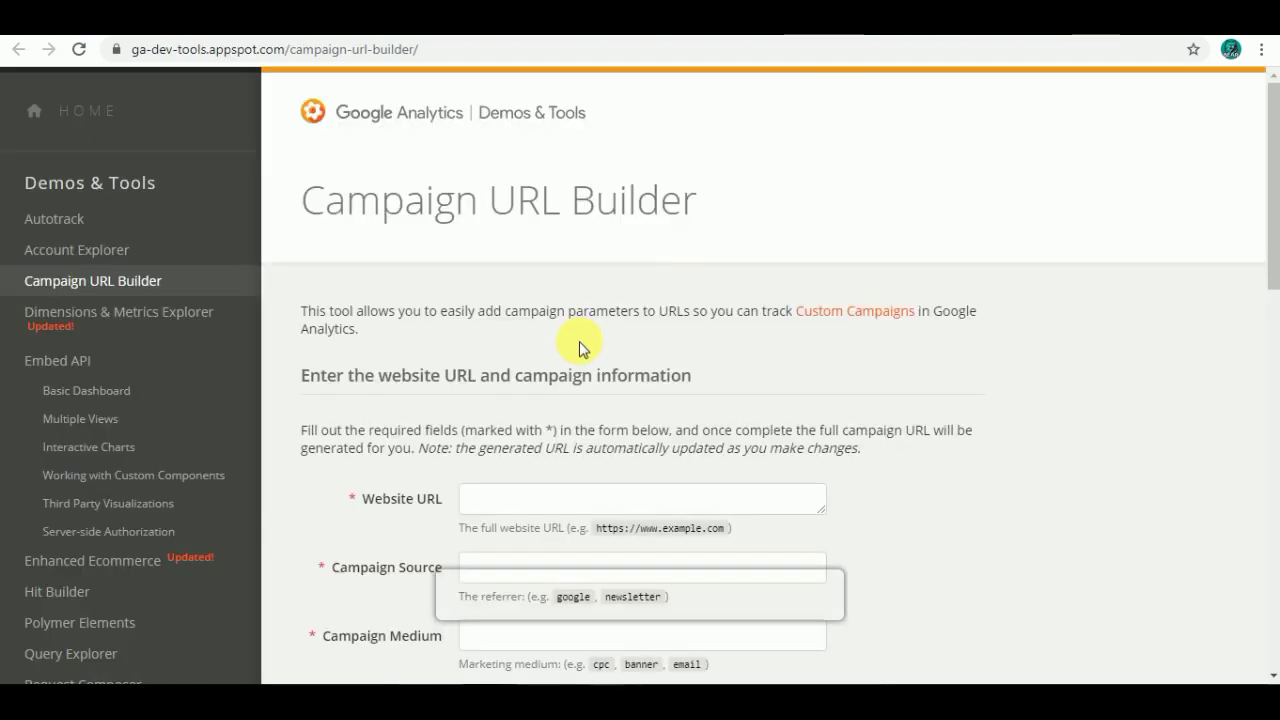
Copy the link of the "6 Best Earning Apps in 2020" post into the URL builder's website URL and set the campaign source to google
scroll(579, 341, down, 1)
click(520, 406)
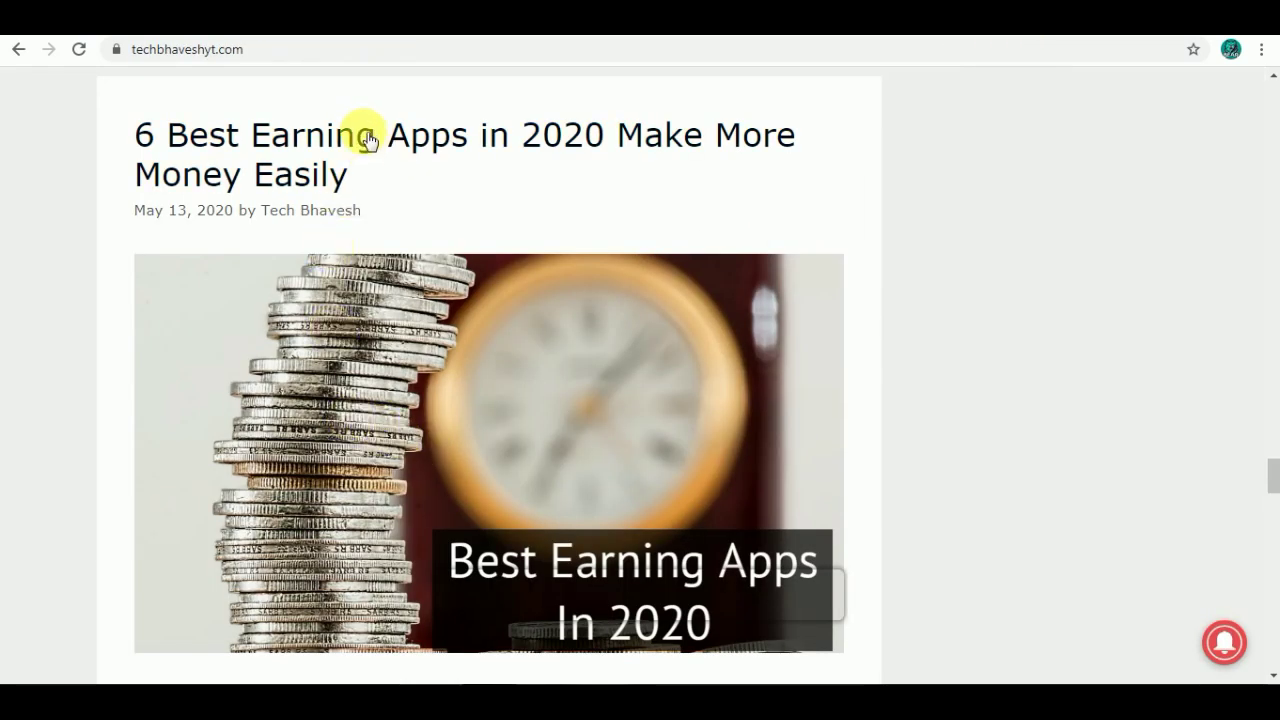
right_click(369, 141)
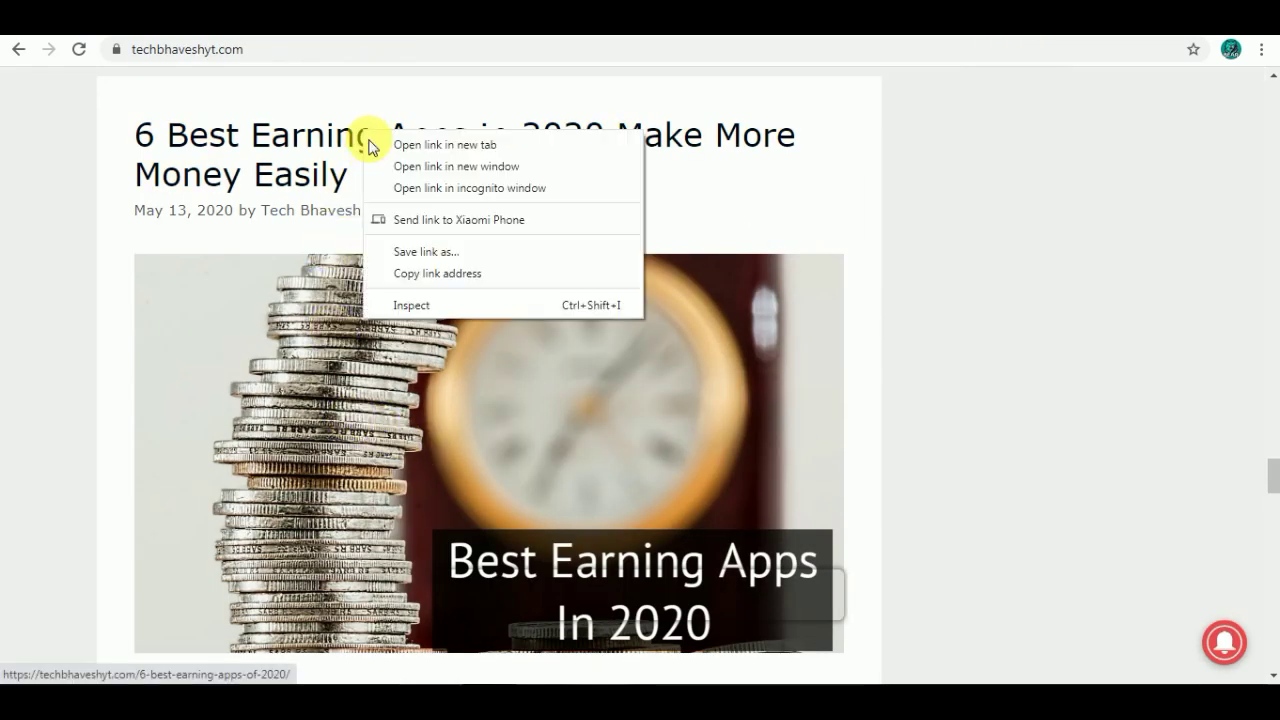
click(405, 272)
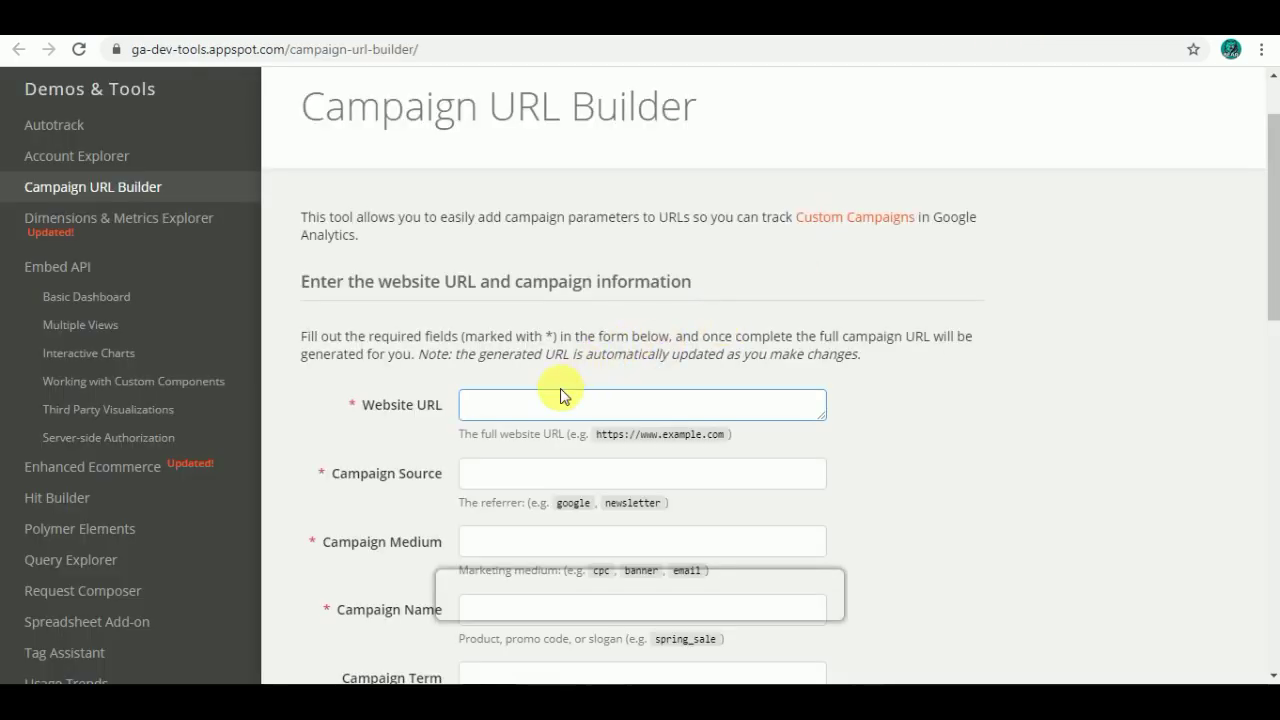
key(ctrl+v)
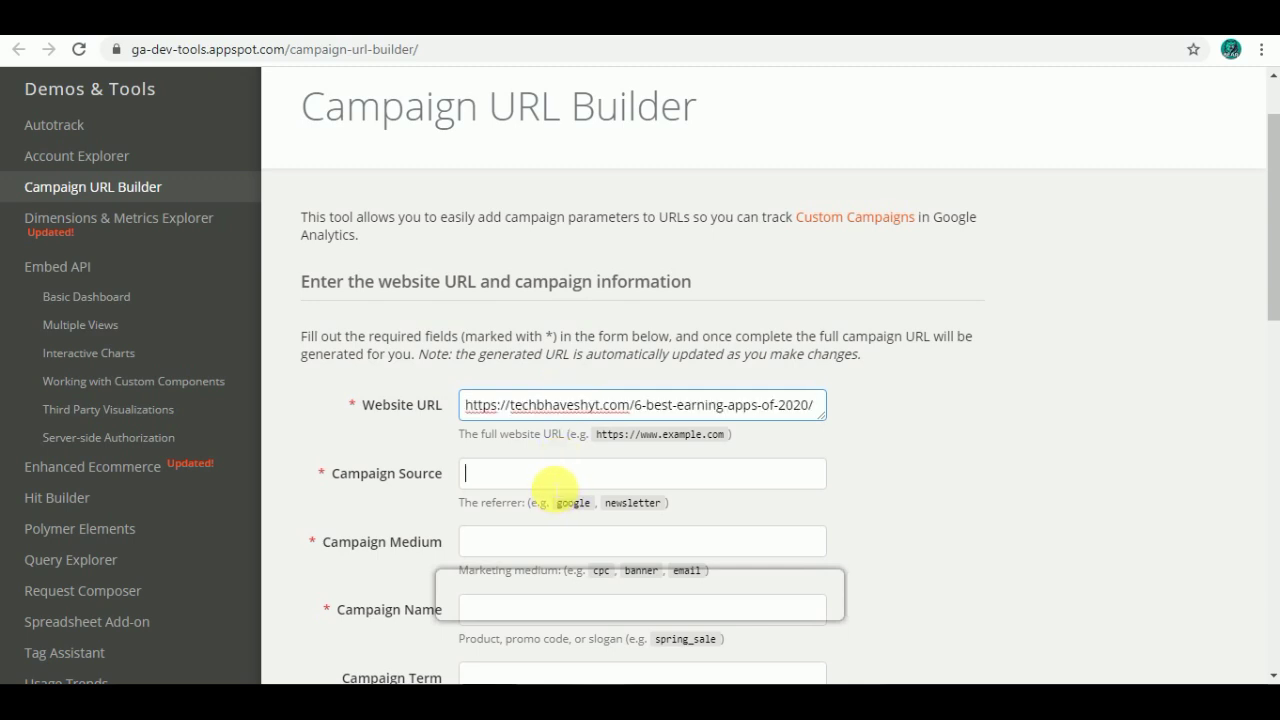
text(google)
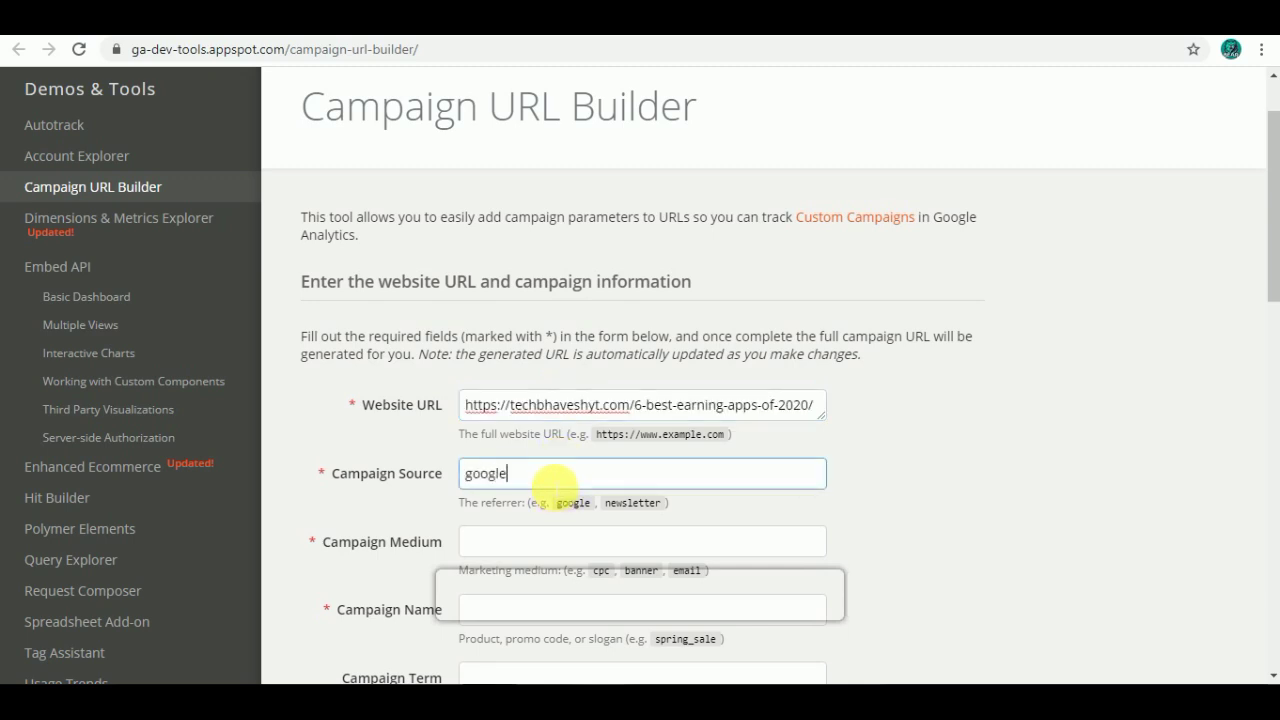
Set the campaign medium to "make money" and the campaign name to "tech" in the URL builder
scroll(555, 478, down, 2)
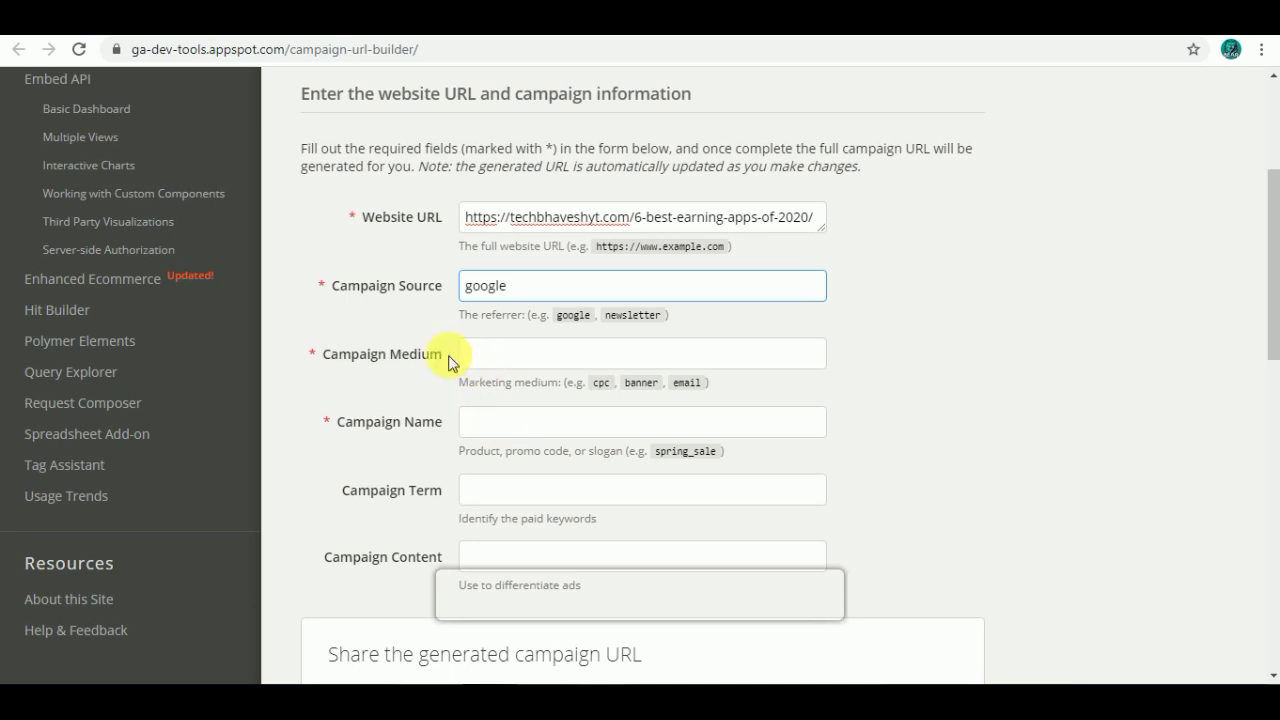
click(493, 355)
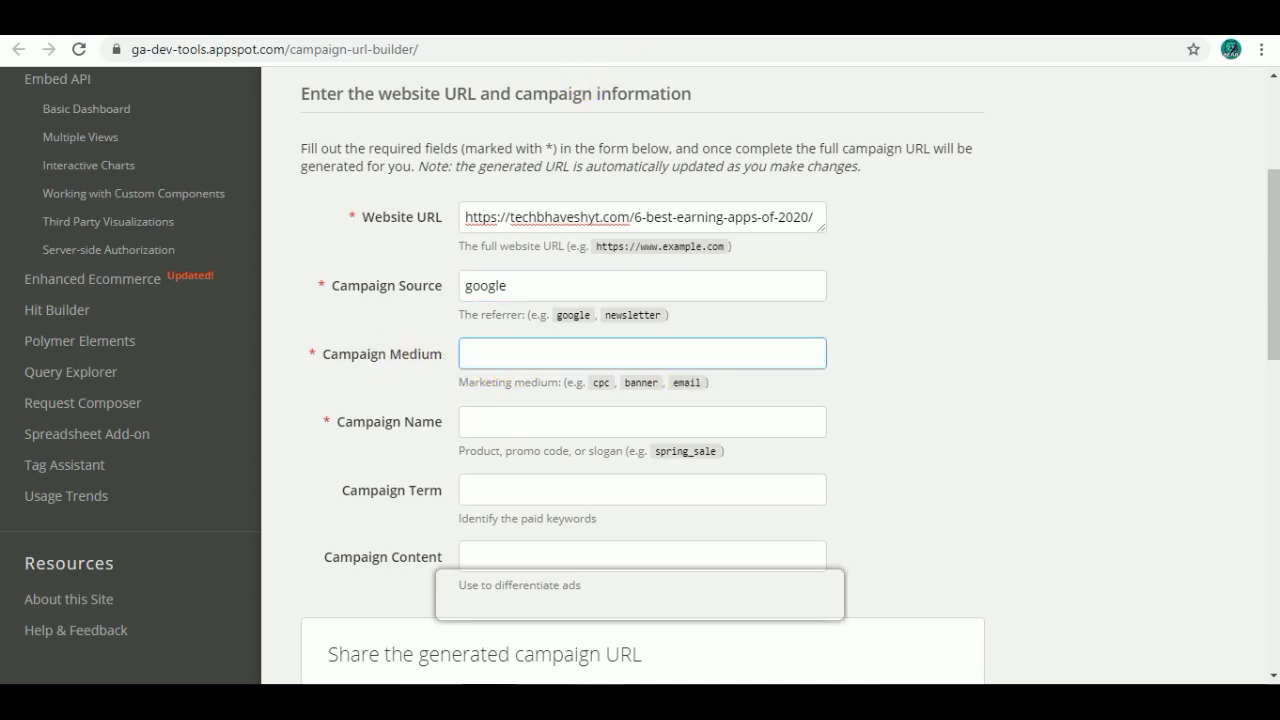
click(1000, 30)
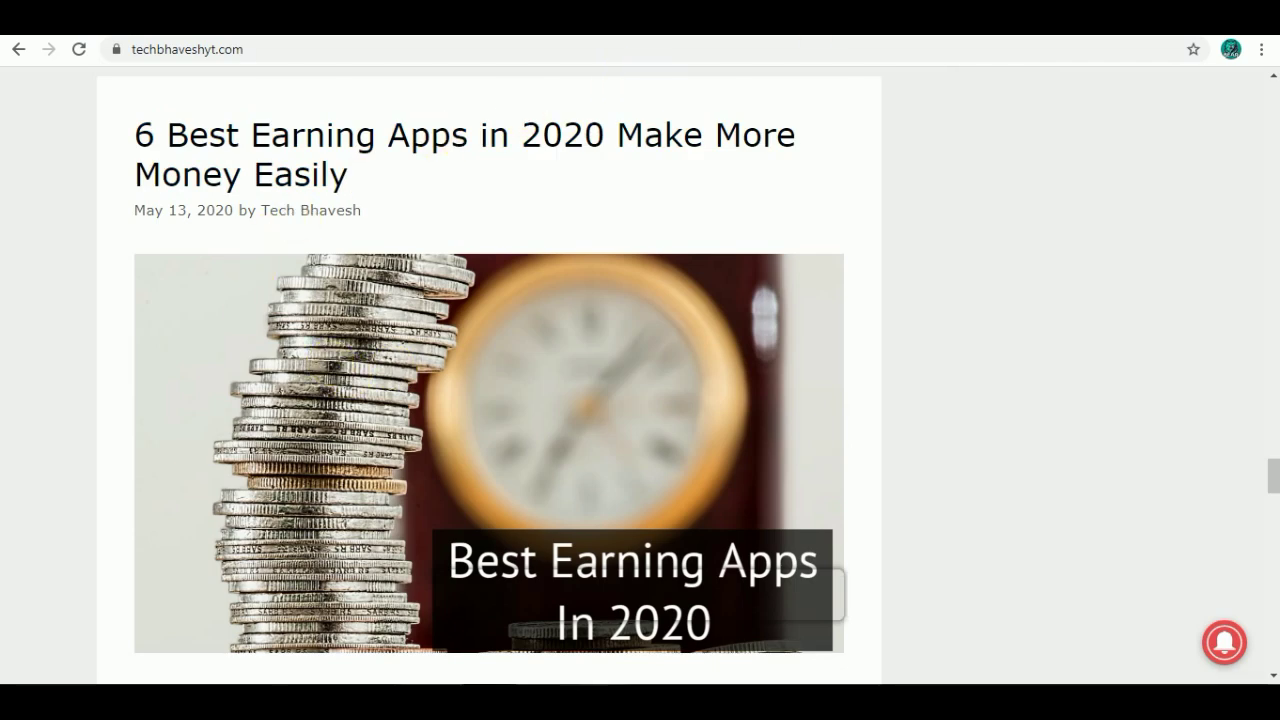
click(817, 30)
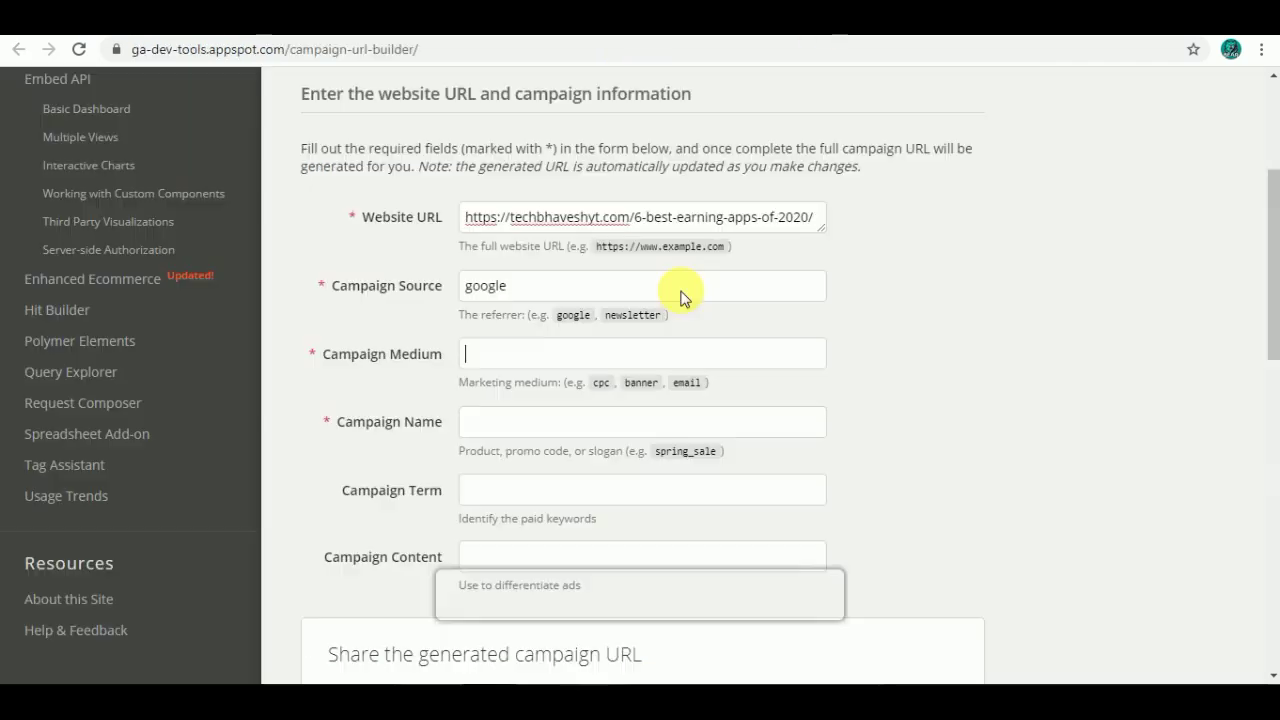
click(553, 429)
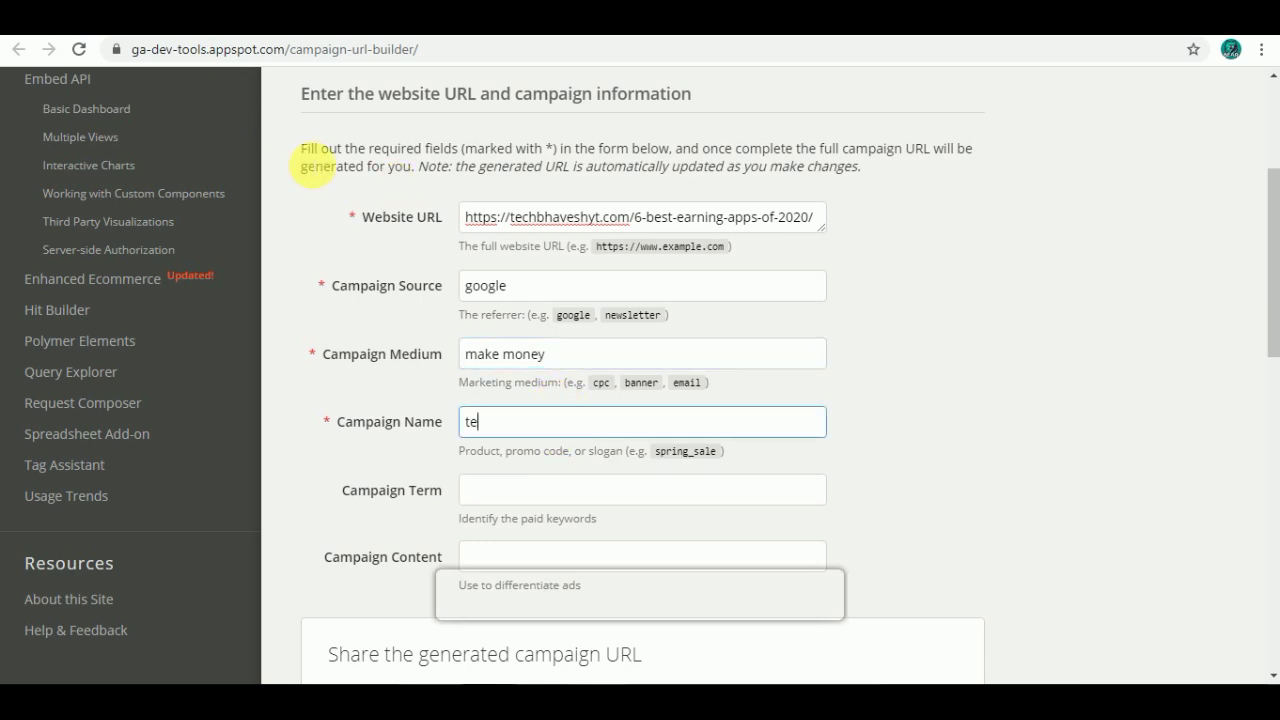
Copy the generated campaign URL and enter it as the final URL of the new text ad in Google Ads
scroll(608, 446, down, 1)
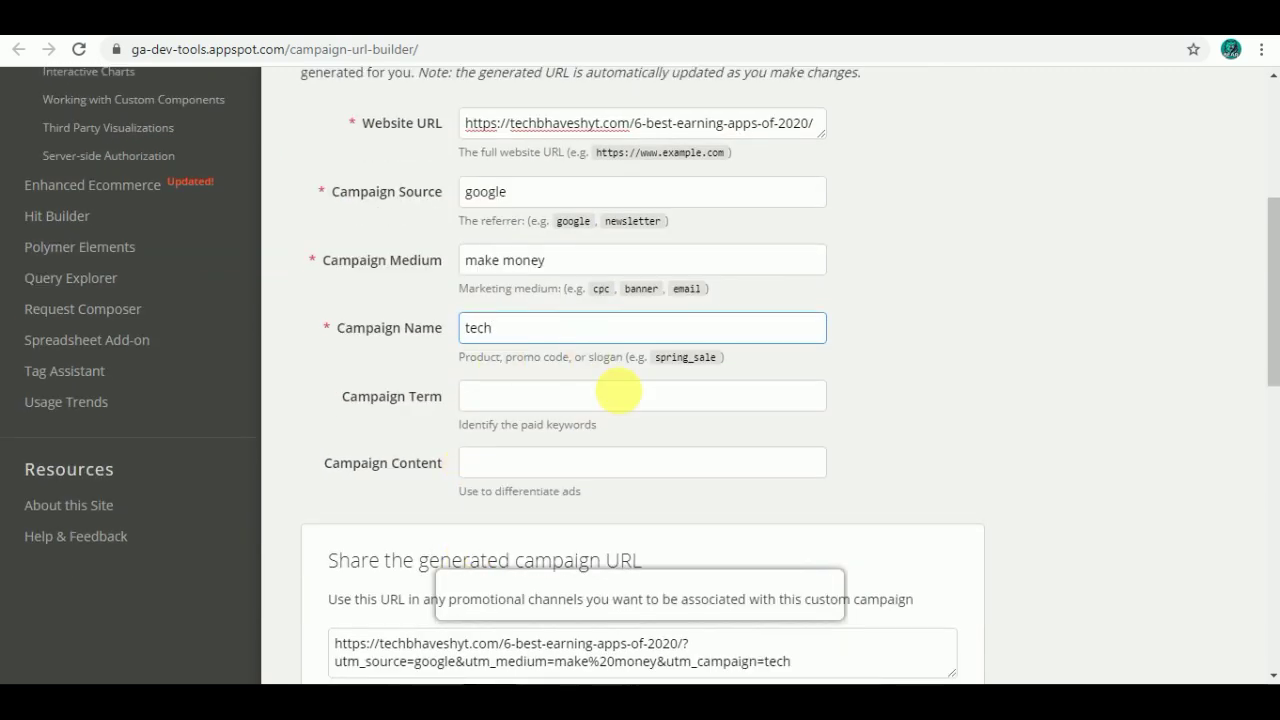
scroll(645, 418, down, 1)
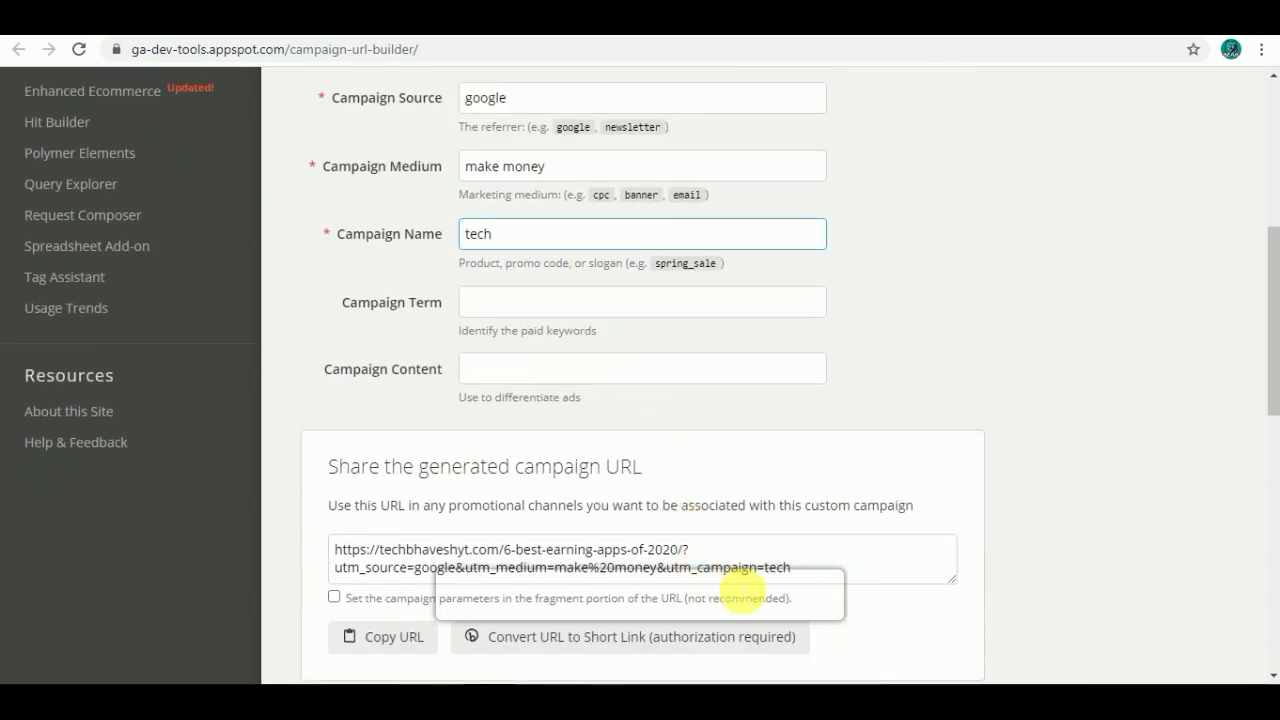
drag(826, 578, 320, 558)
right_click(360, 558)
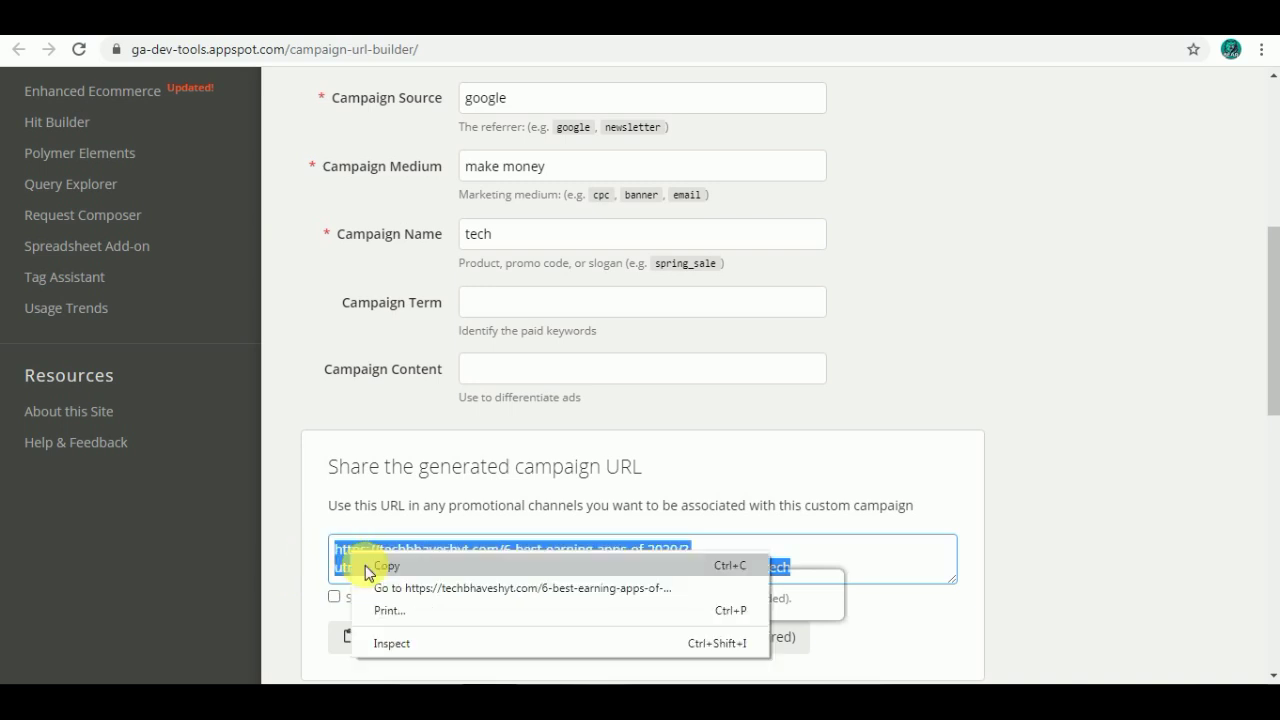
click(372, 563)
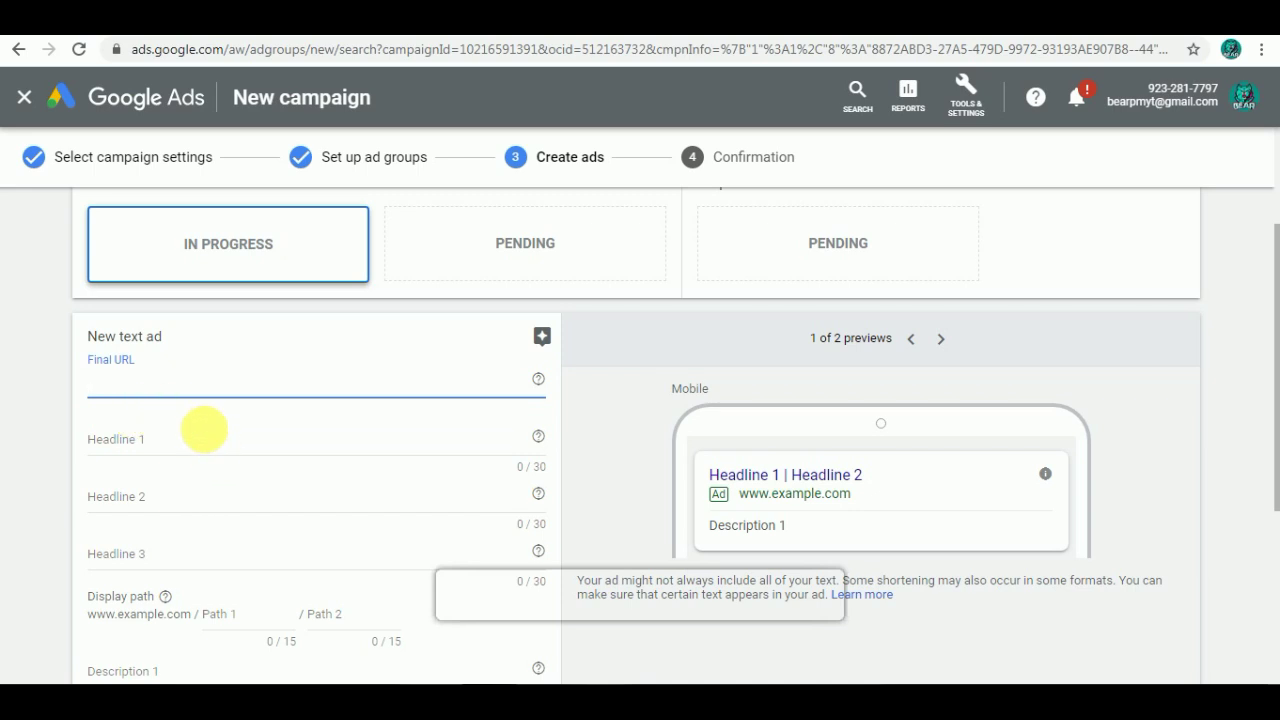
key(ctrl+v)
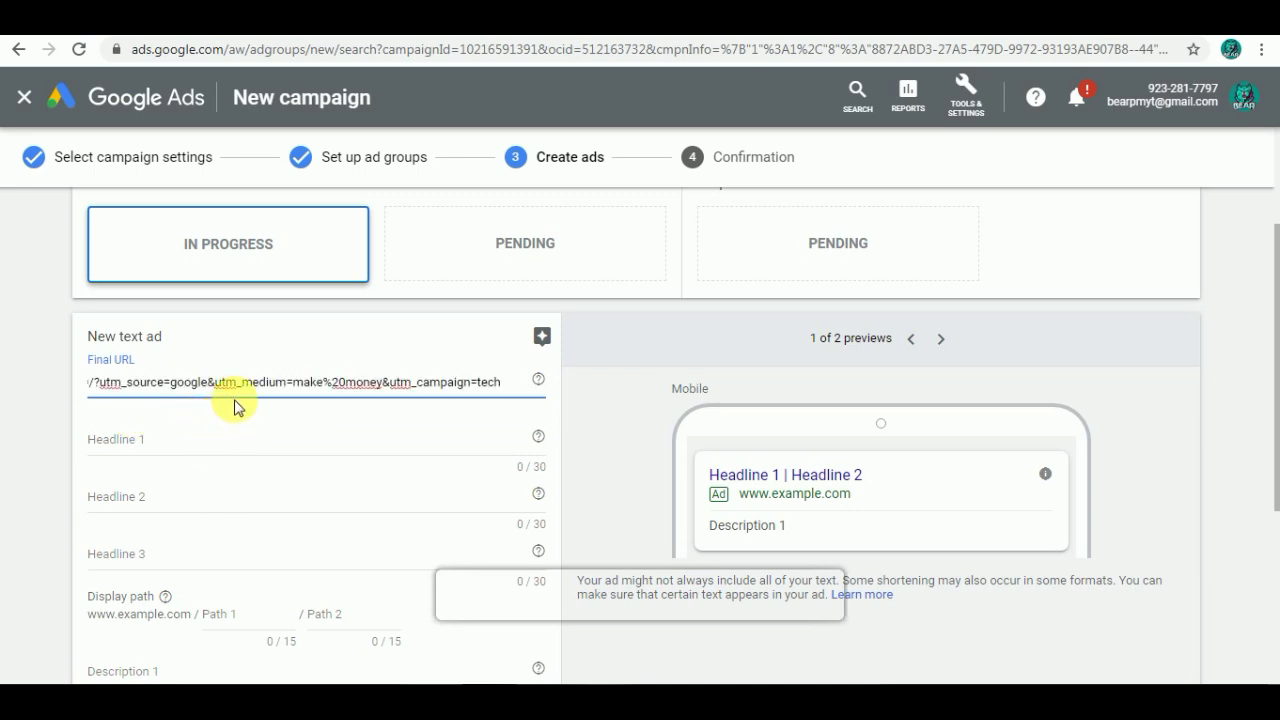
Enter "Make Money" as Headline 1 of the text ad
click(174, 441)
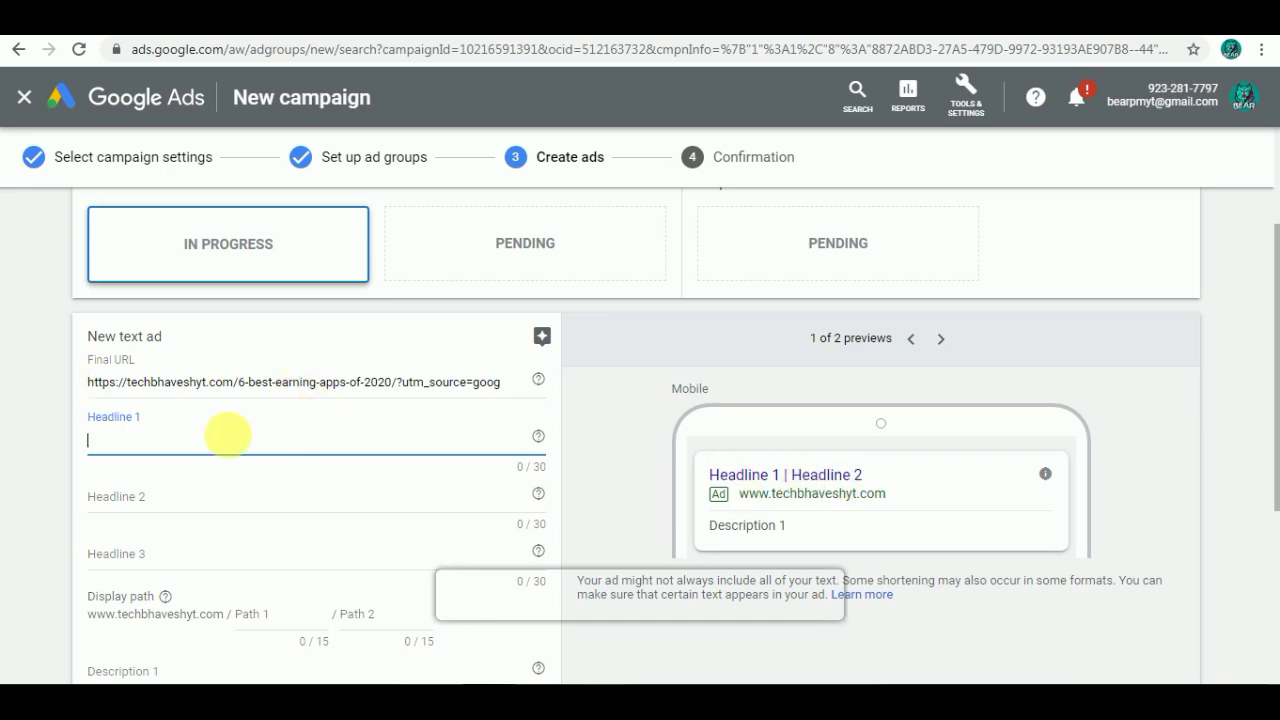
text(Mak)
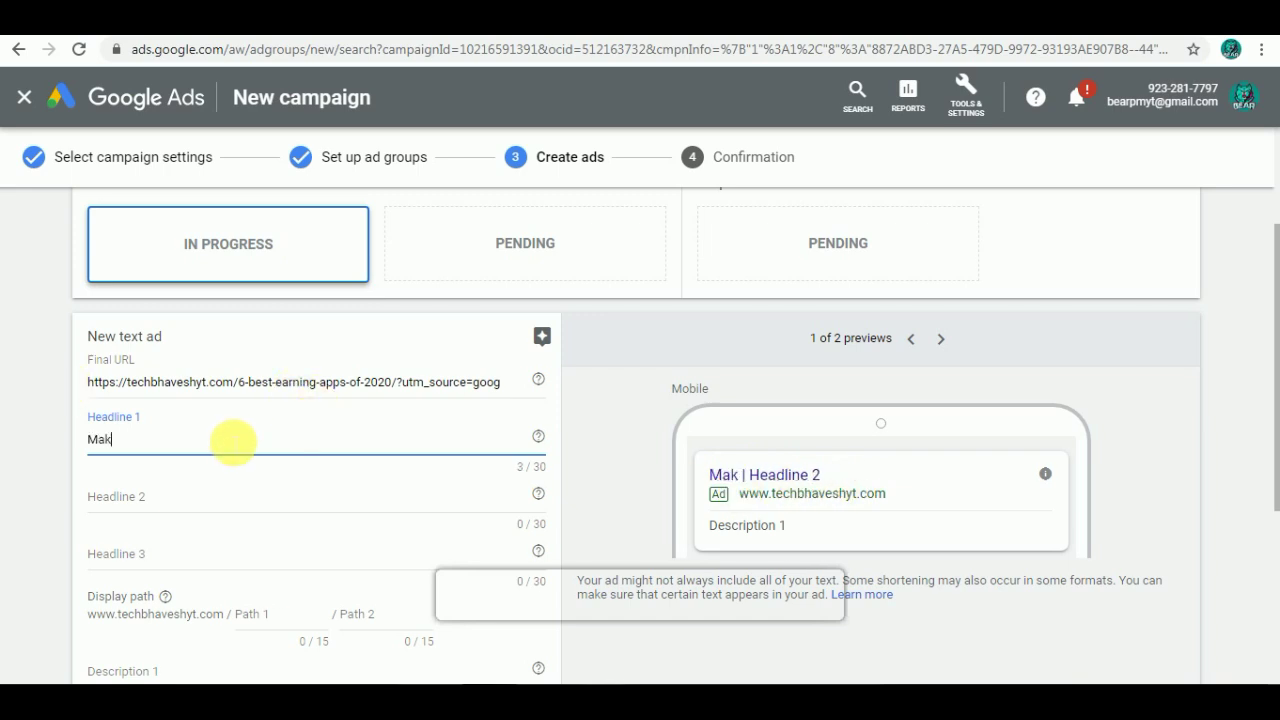
text(e Money)
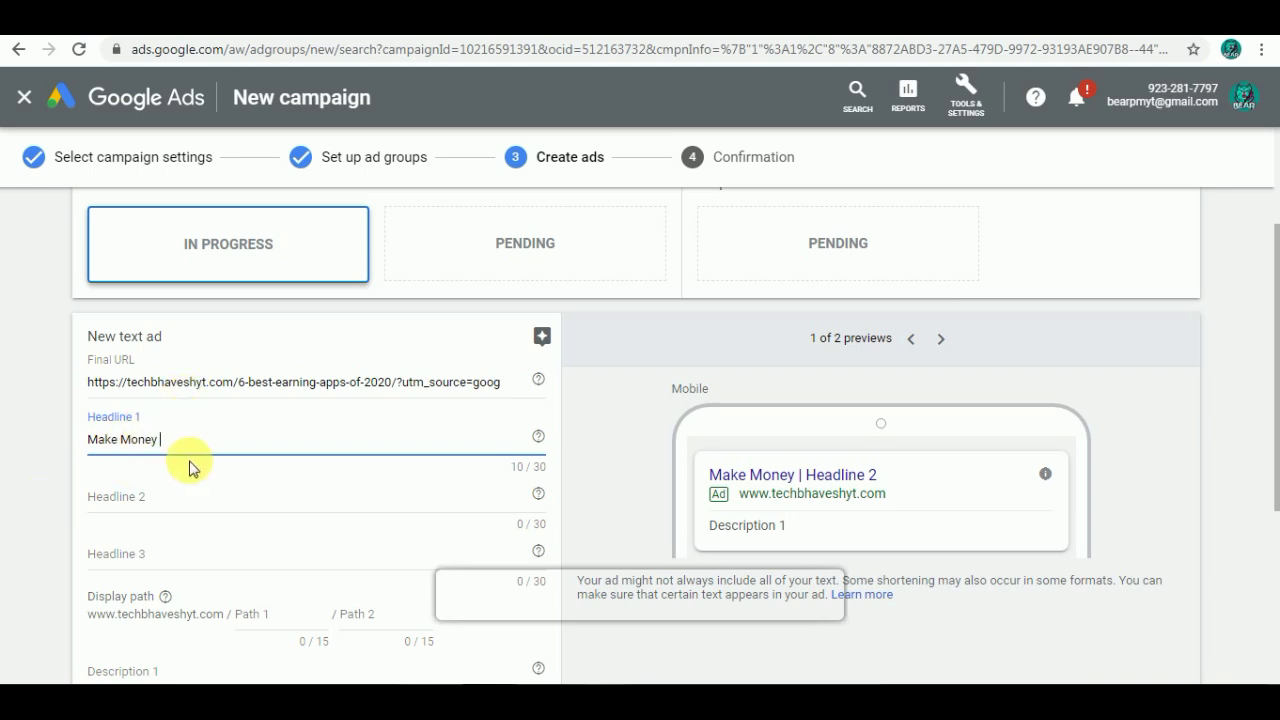
text(On)
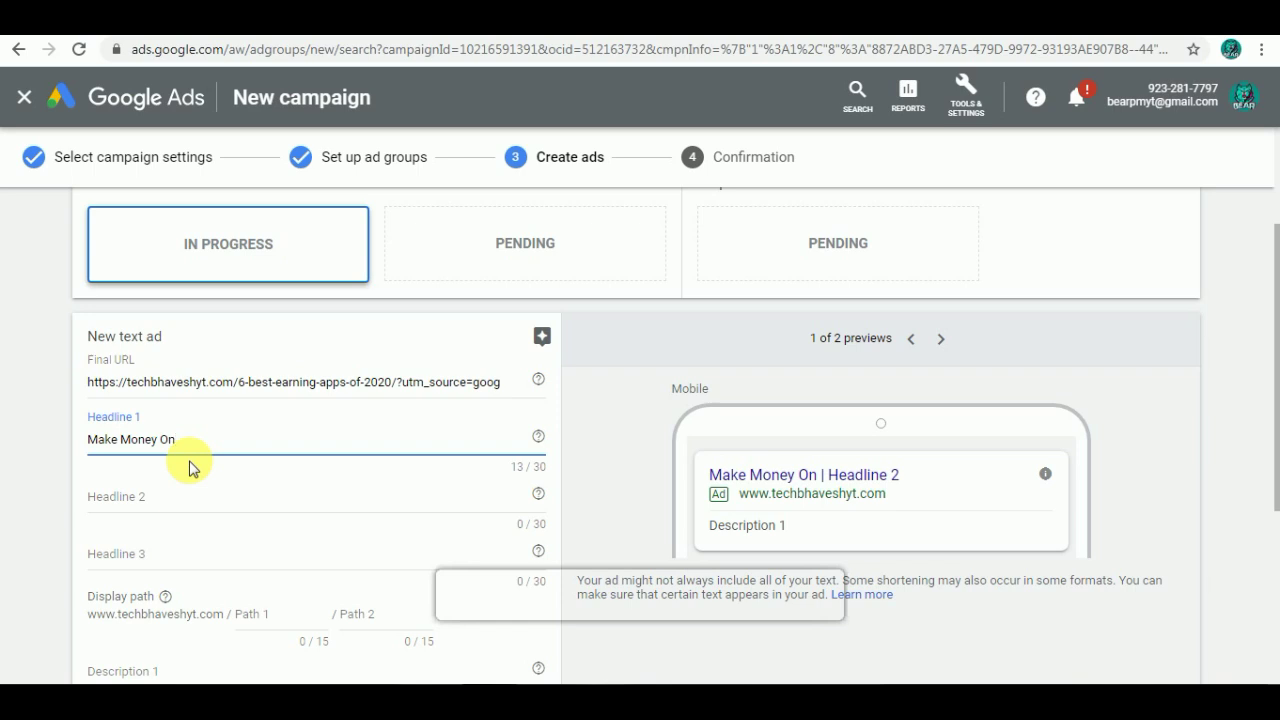
key(BackSpace)
key(BackSpace)
key(BackSpace)
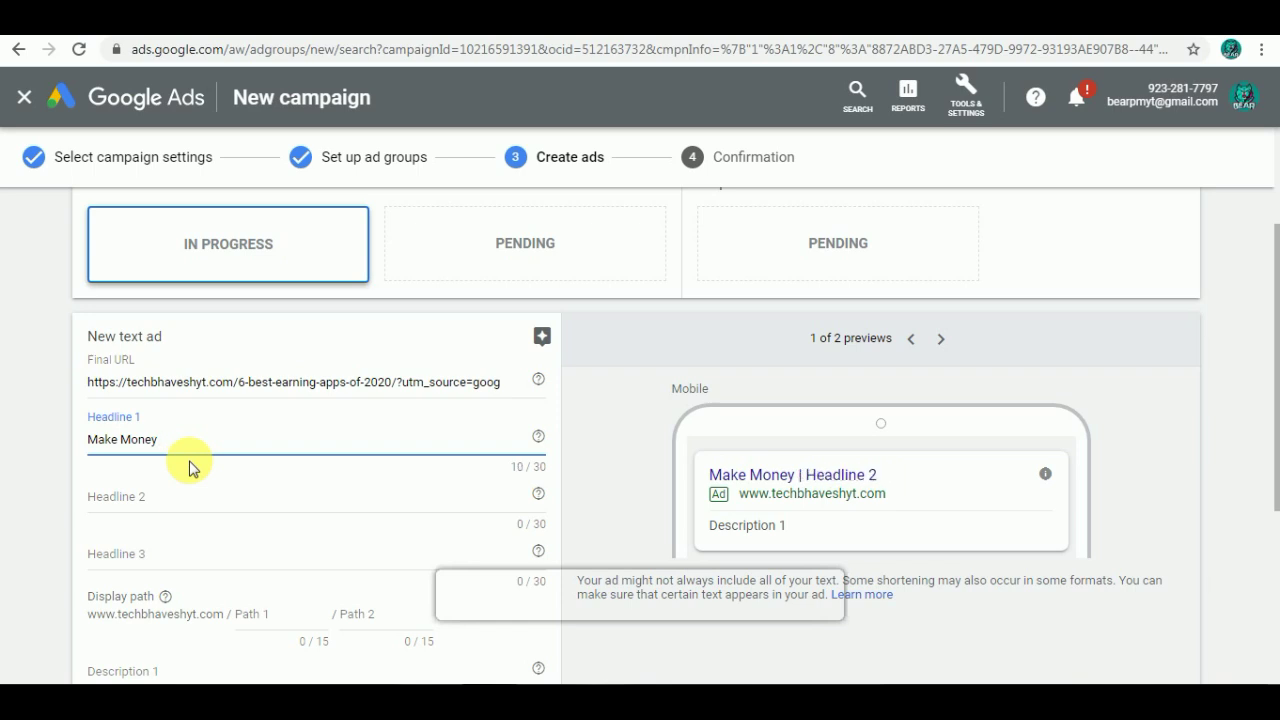
Enter "Free Of Cost" as Headline 2 and "At home" as Headline 3 of the text ad
click(160, 497)
text(Free Of C)
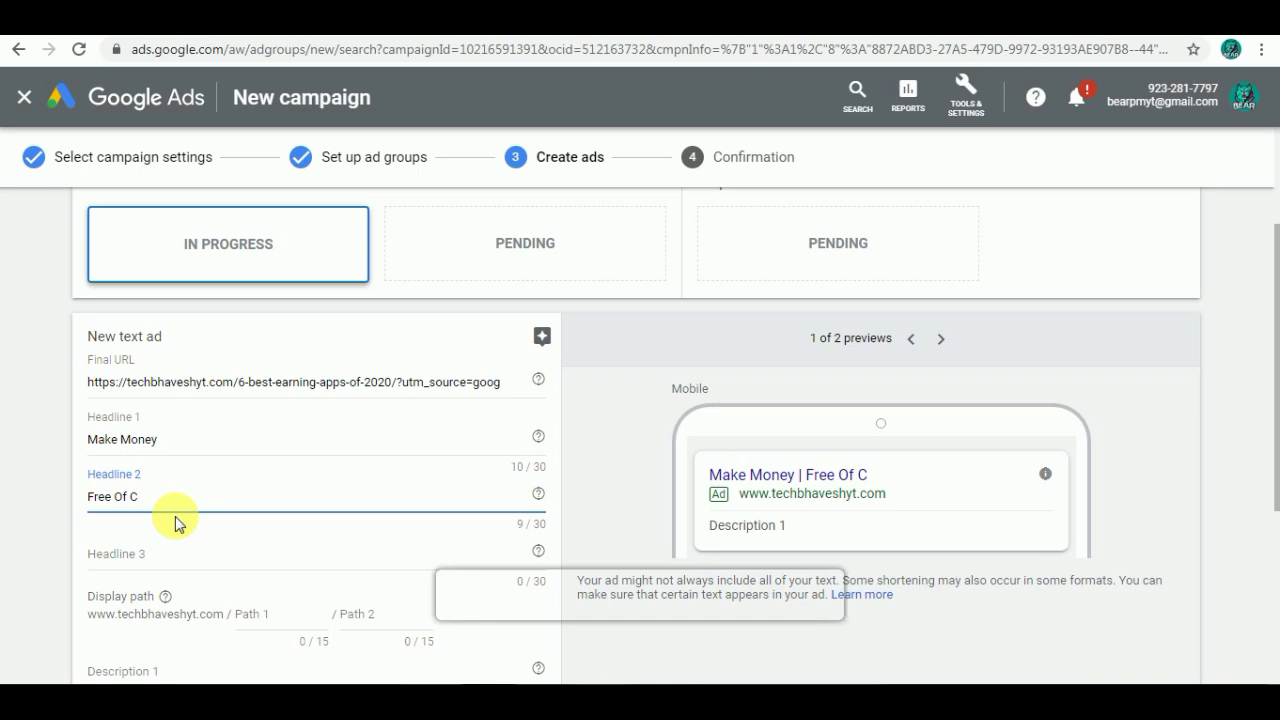
text(t)
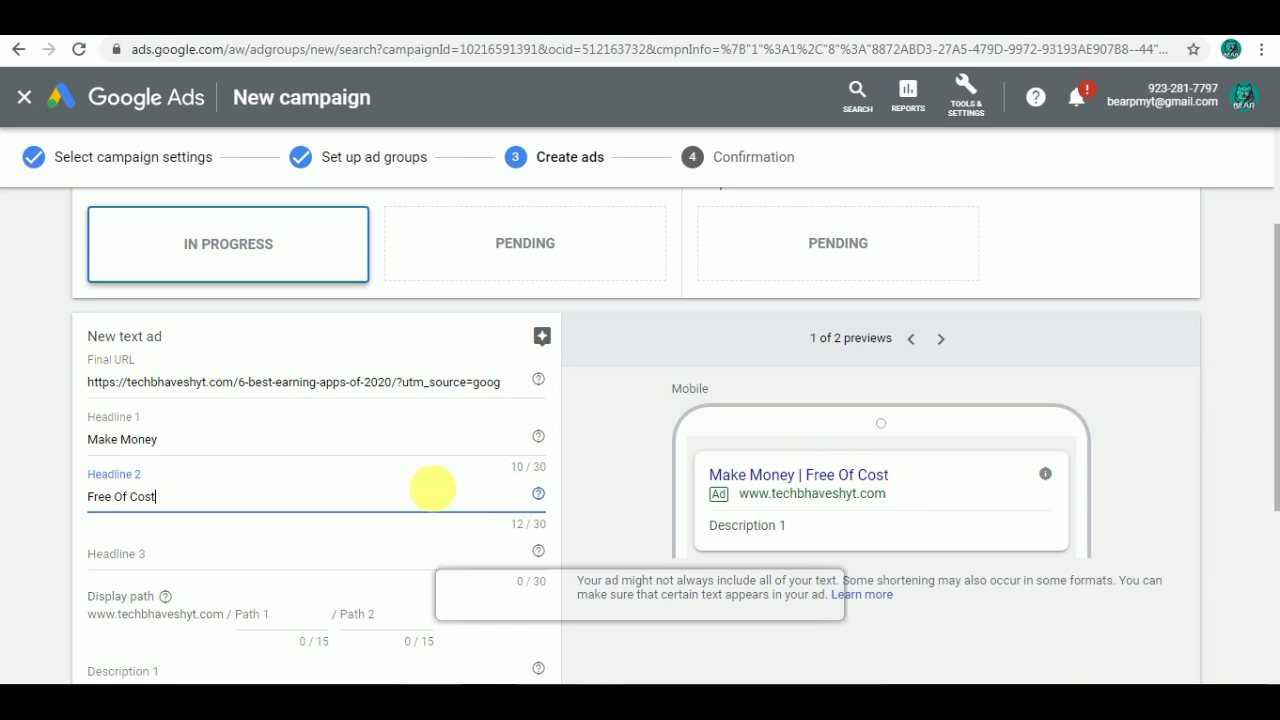
scroll(428, 486, down, 2)
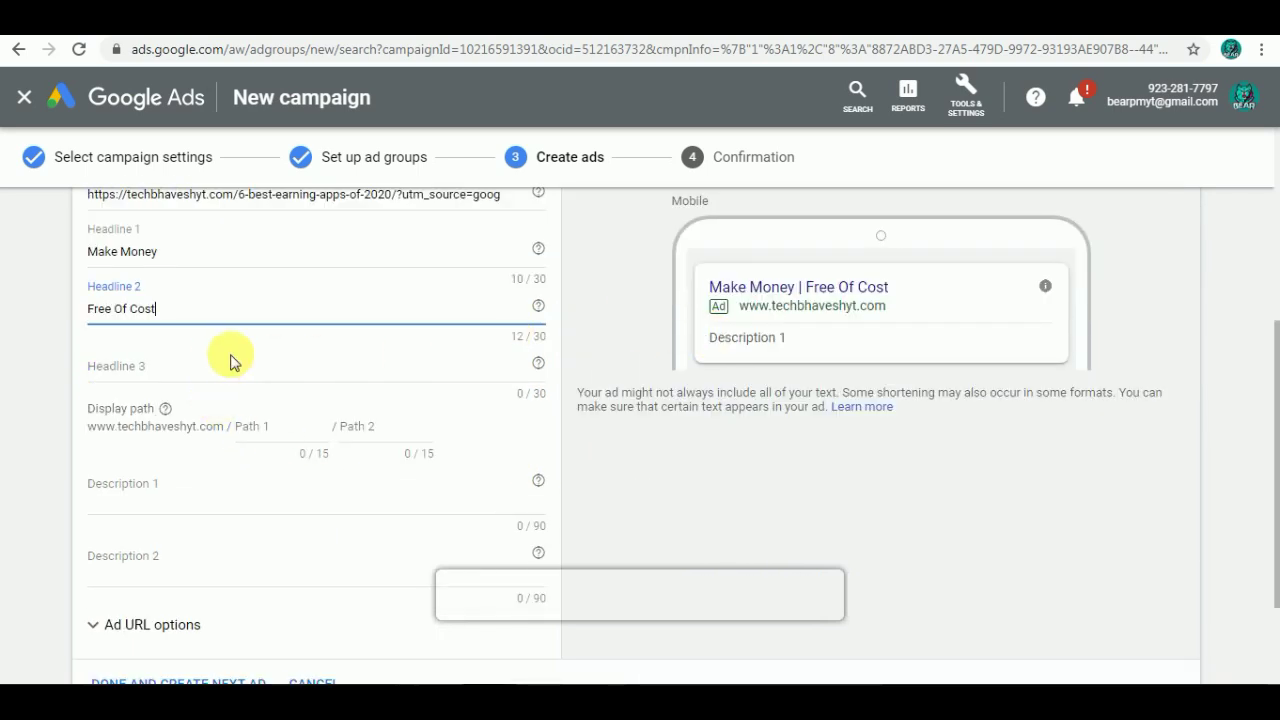
click(95, 366)
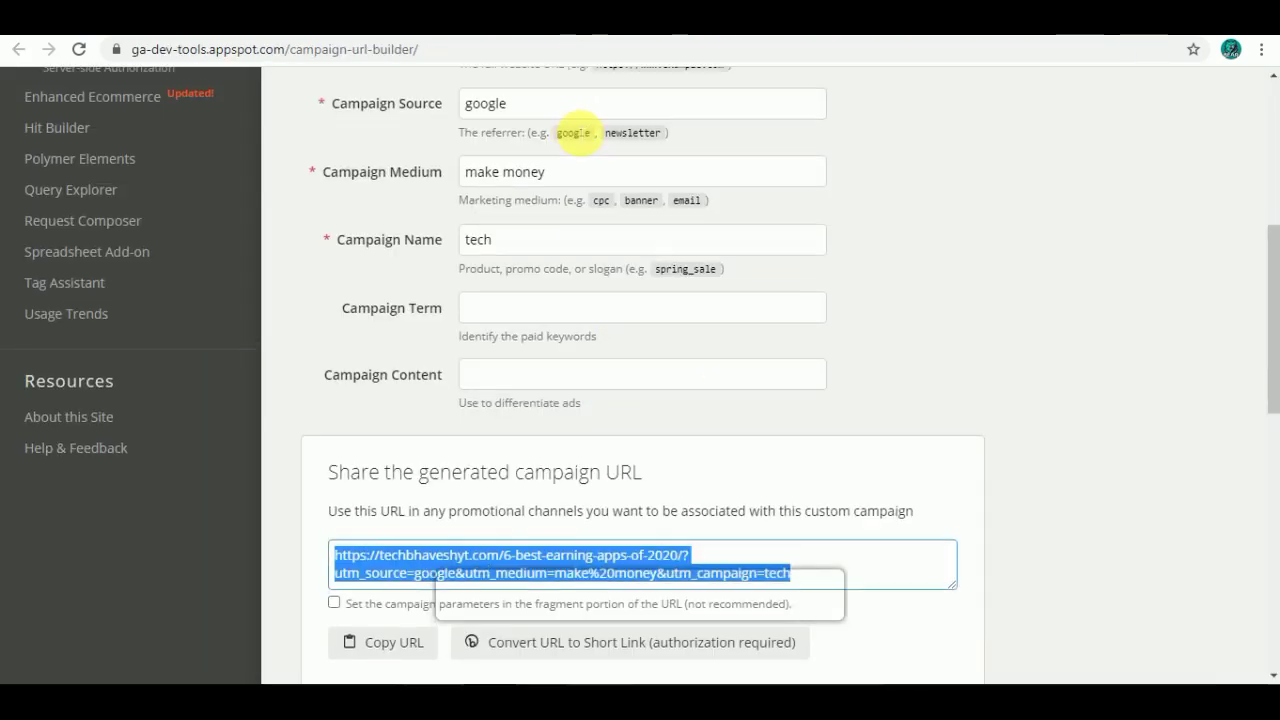
scroll(575, 133, up, 1)
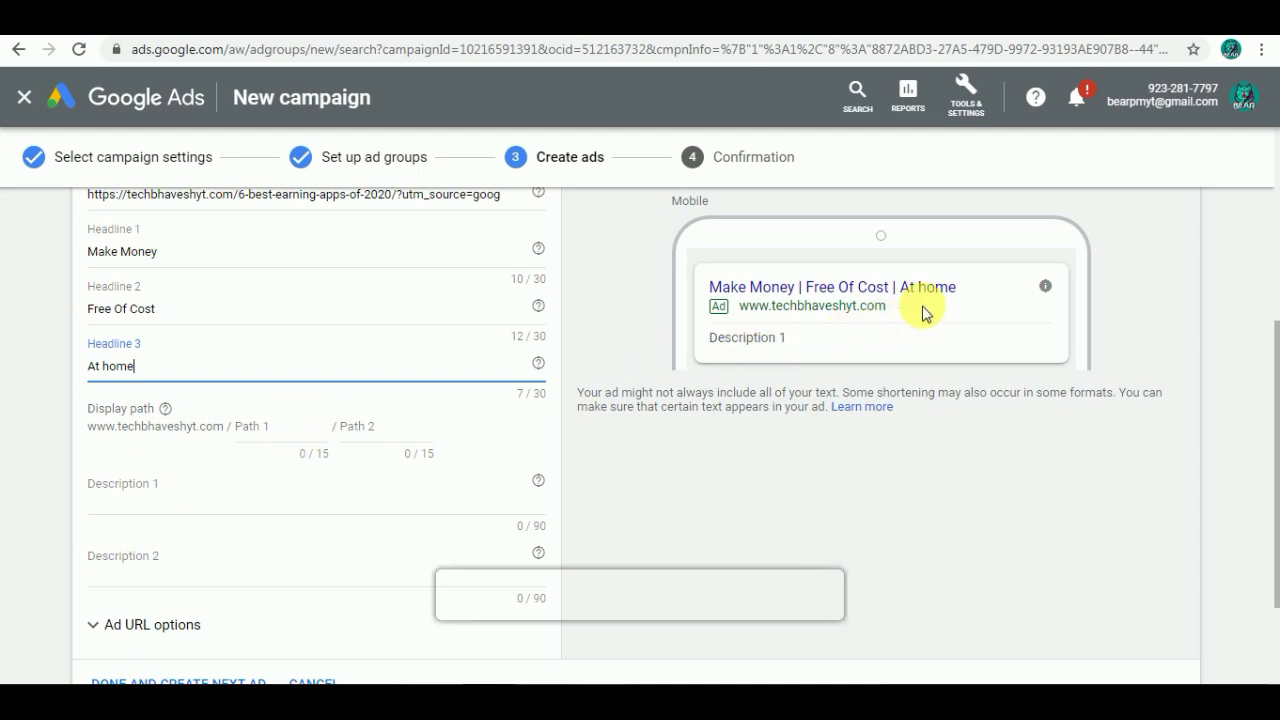
Set the first part of the ad's display path to "make money"
click(270, 428)
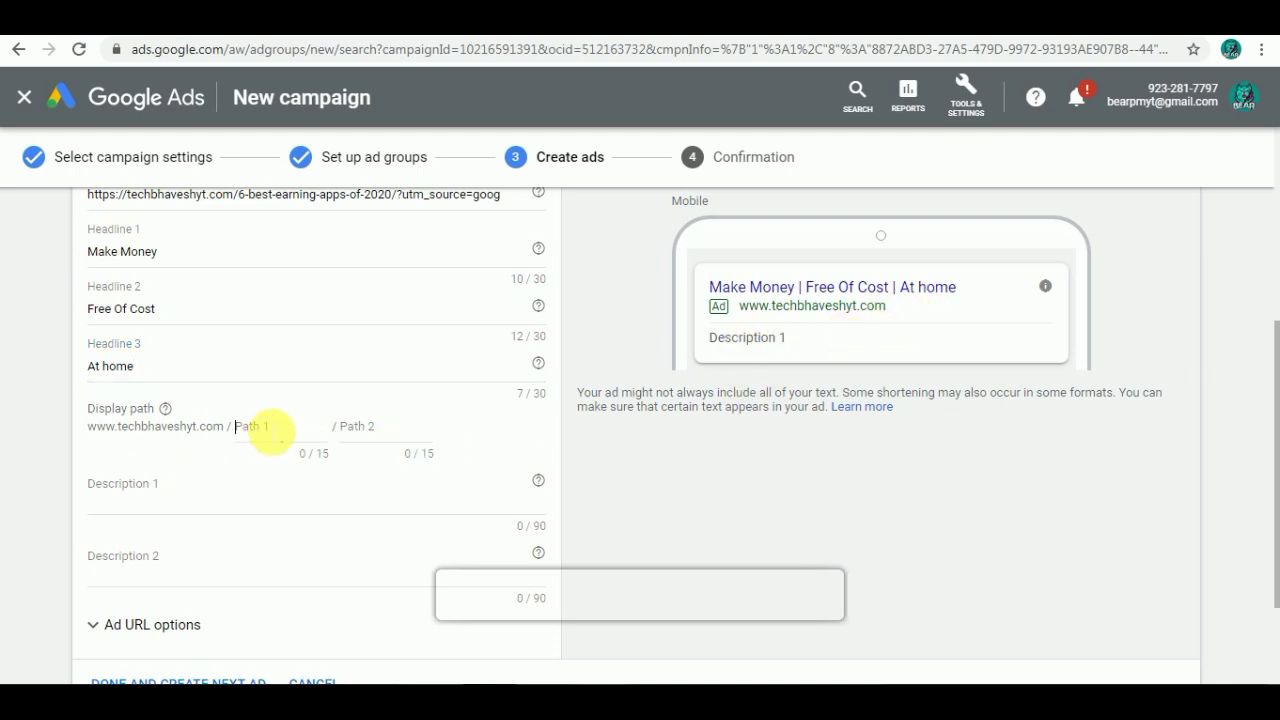
text(make mo)
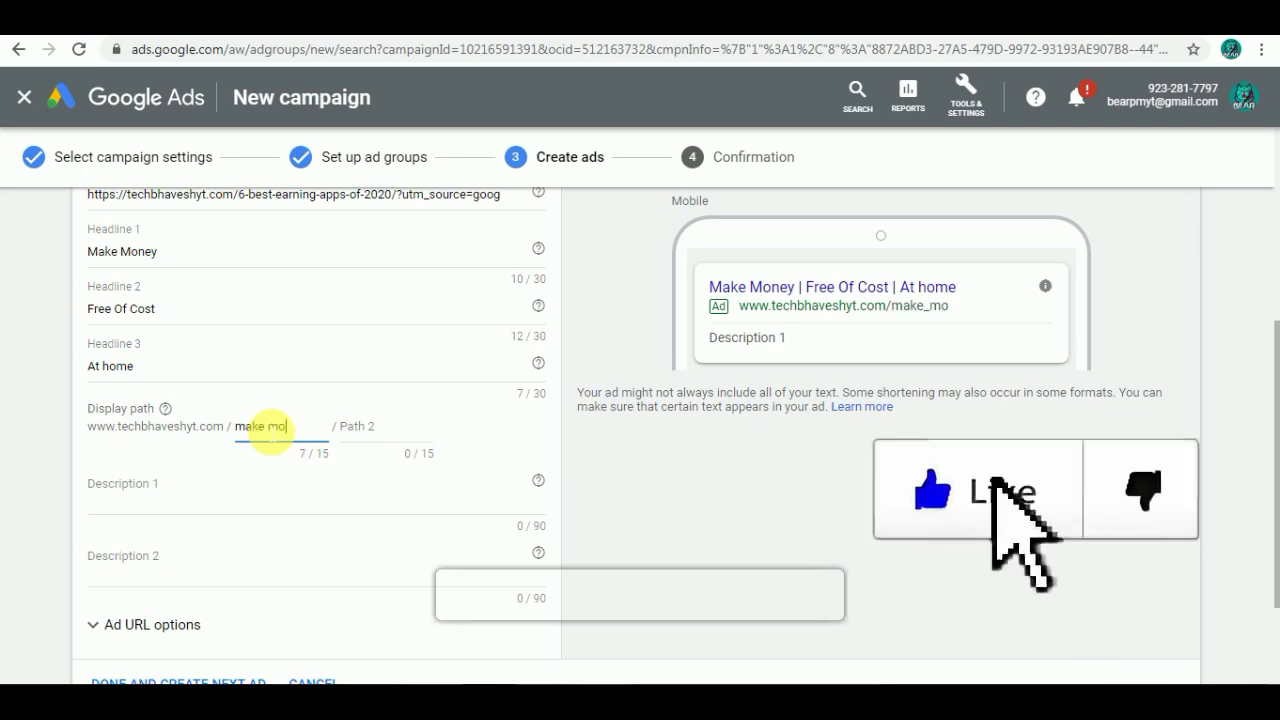
text(ney)
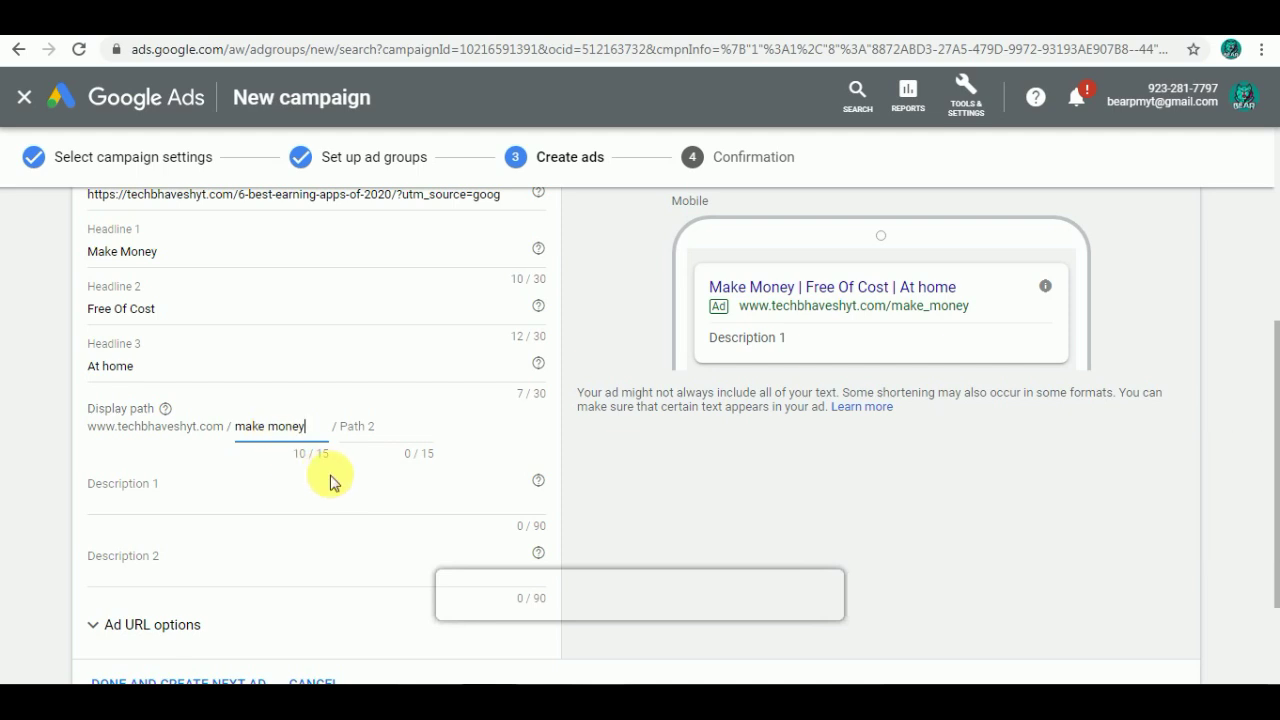
Enter "online earning at home" as Description 1 and "free of cost" as Description 2 of the text ad
scroll(205, 486, down, 1)
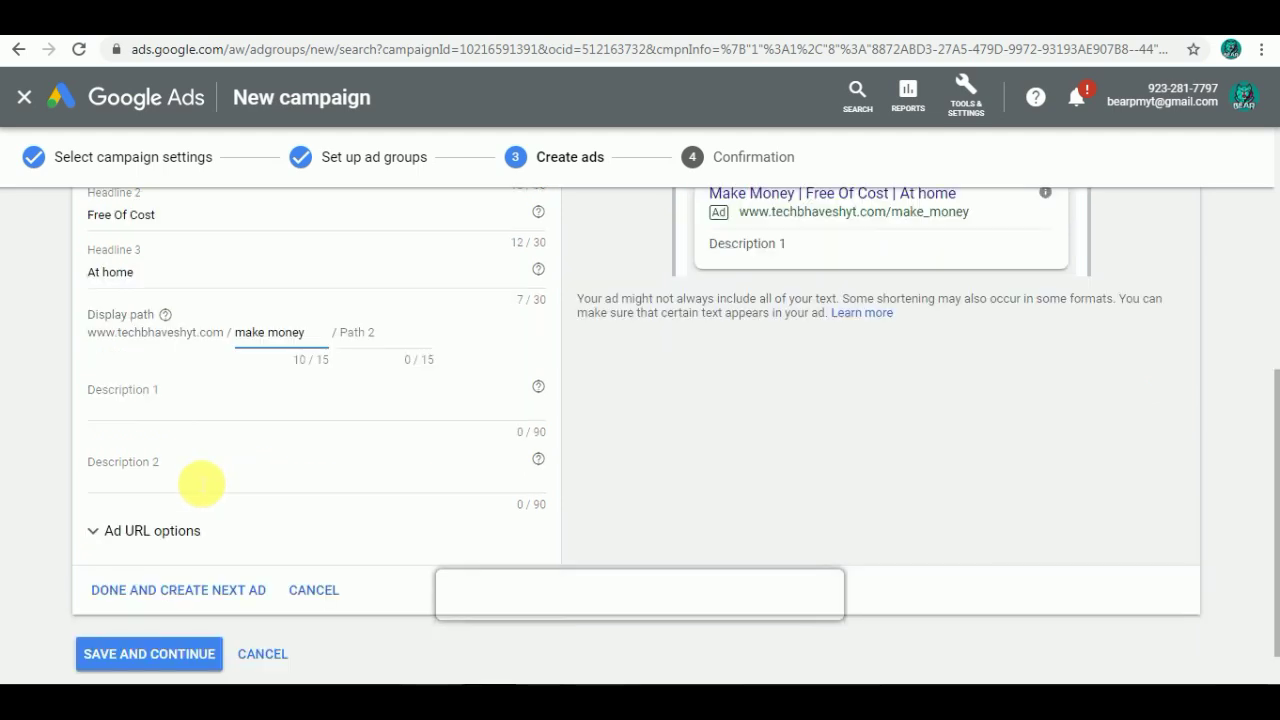
click(116, 401)
click(123, 485)
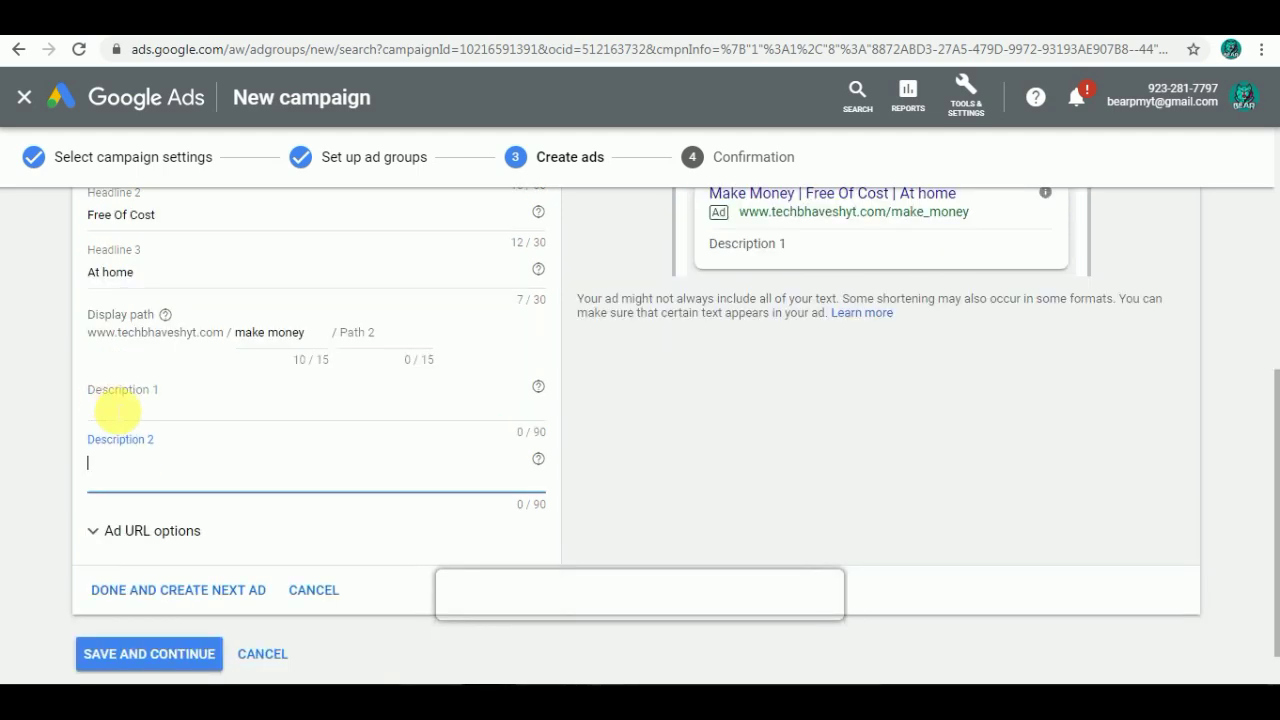
click(116, 401)
scroll(222, 311, up, 2)
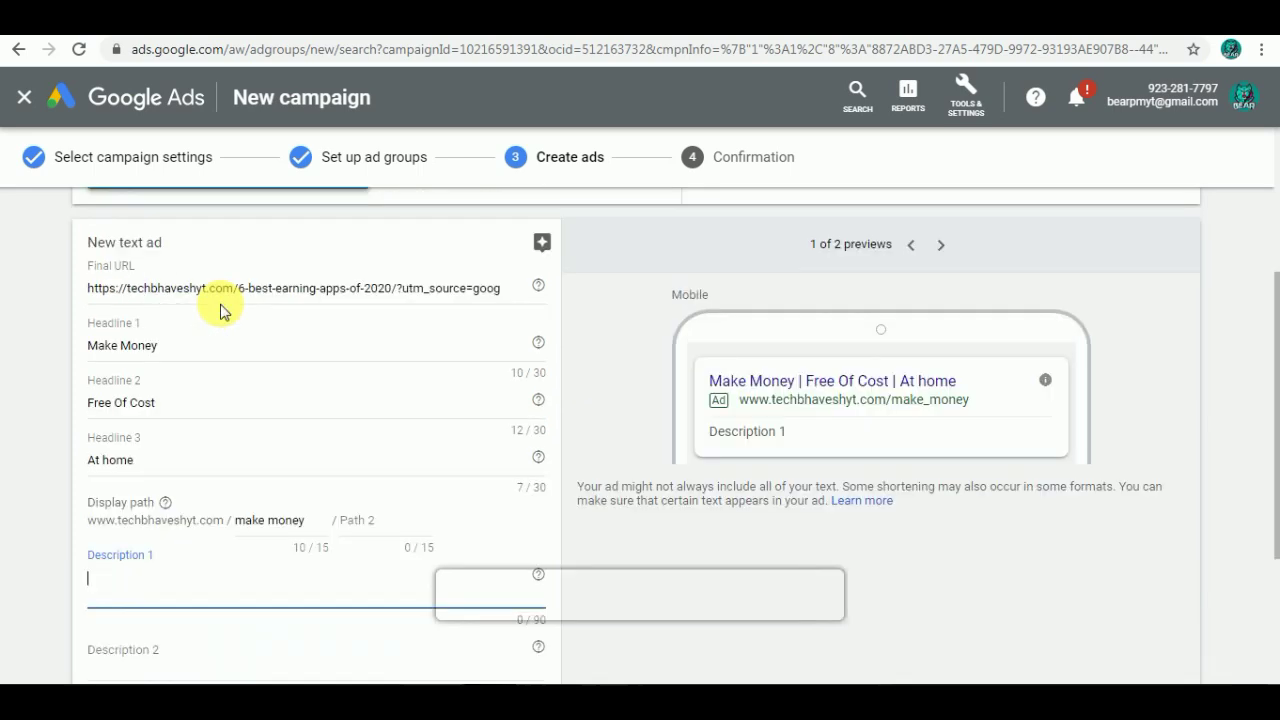
scroll(220, 311, down, 2)
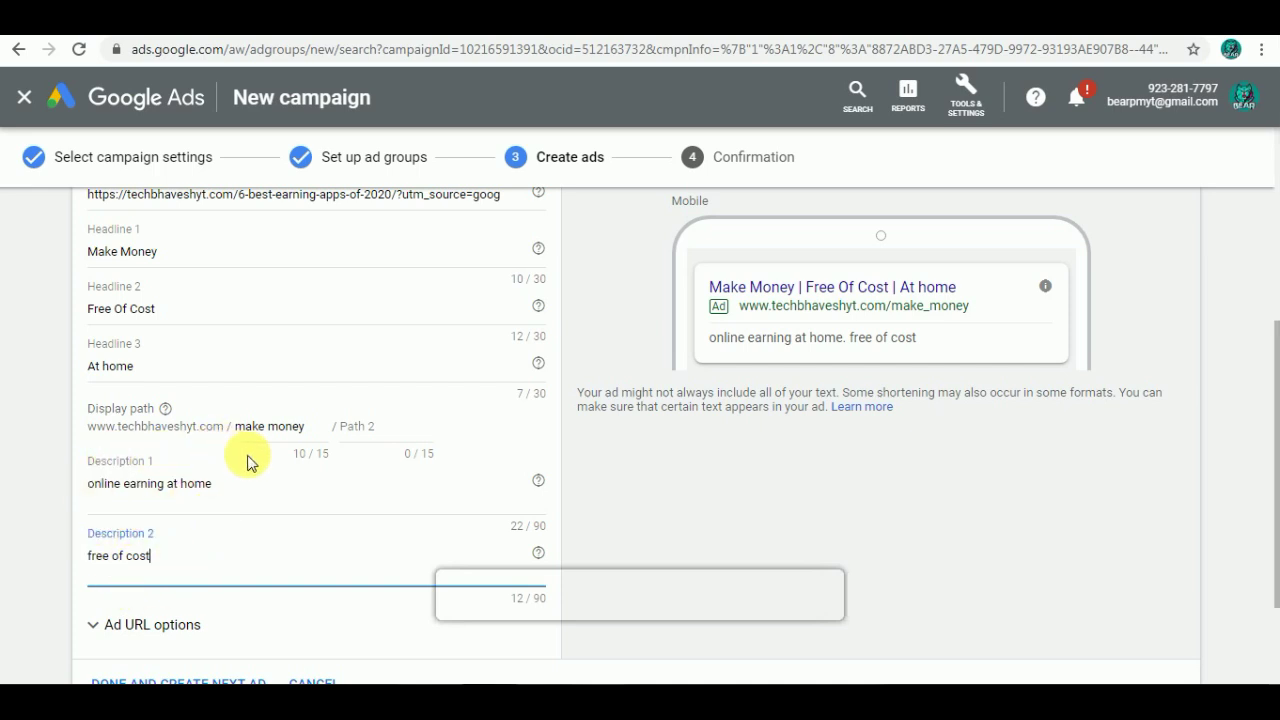
Review the filled-in text ad and expand its Ad URL options to examine the tracking settings
scroll(266, 451, down, 1)
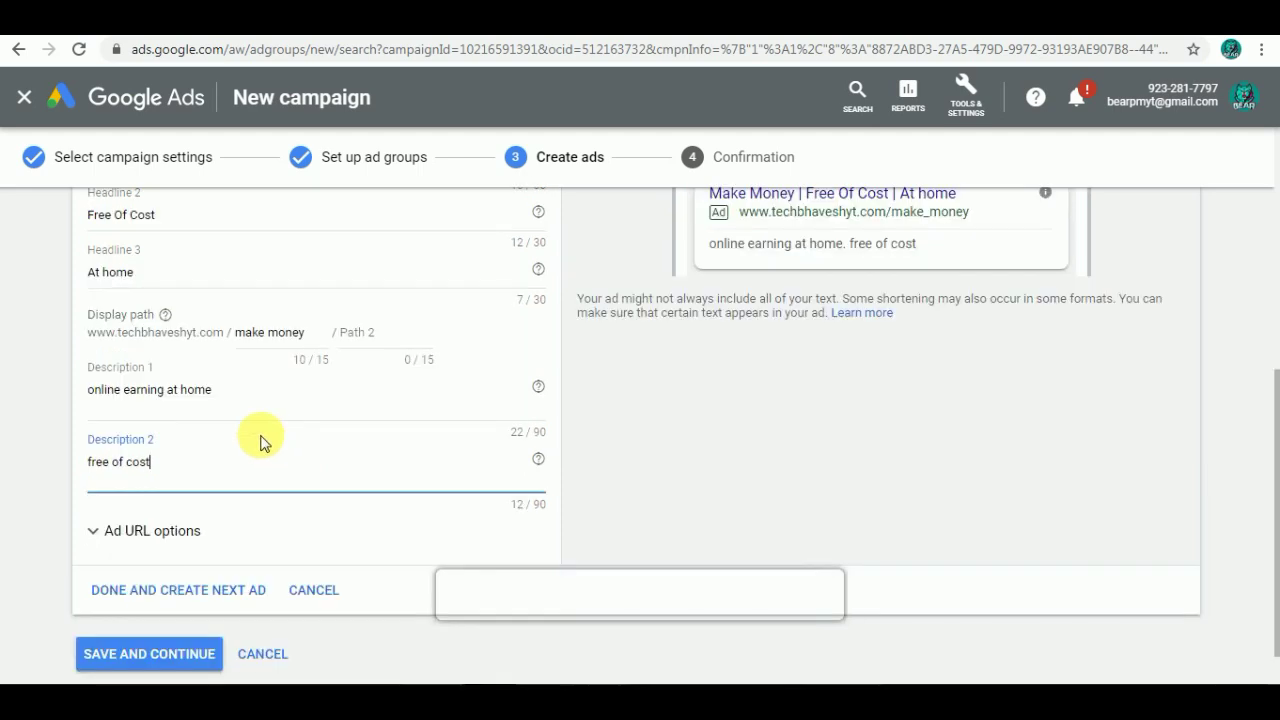
scroll(270, 380, up, 2)
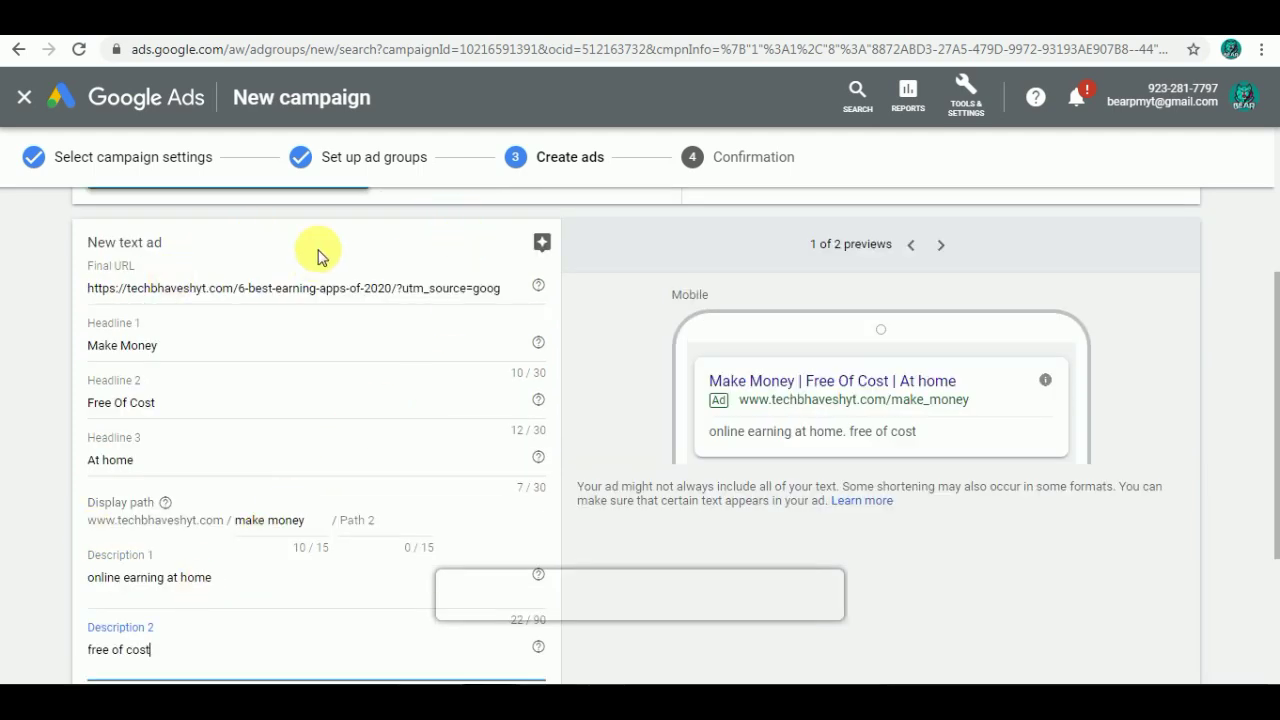
scroll(420, 405, down, 3)
click(230, 494)
scroll(230, 560, down, 2)
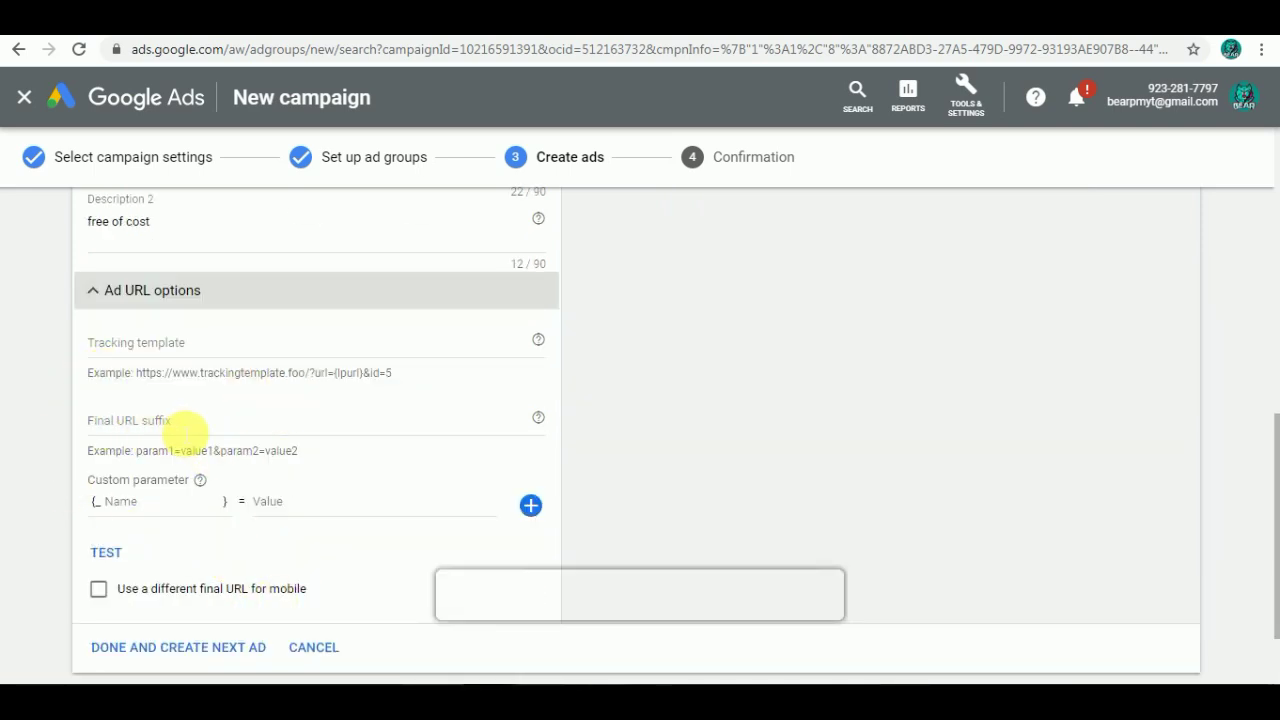
Check the completed text ad's final URL, headlines, display path, descriptions and mobile preview along with its empty Ad URL options
scroll(186, 434, up, 2)
scroll(189, 480, up, 3)
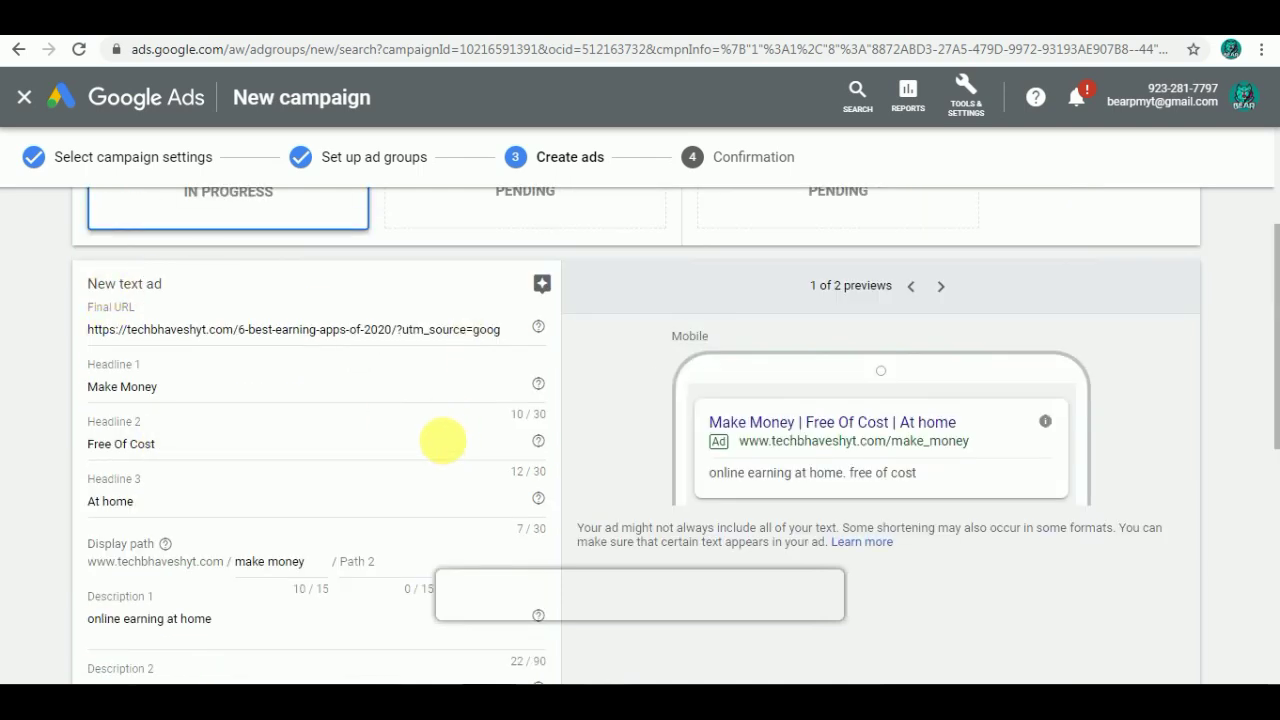
scroll(442, 440, down, 5)
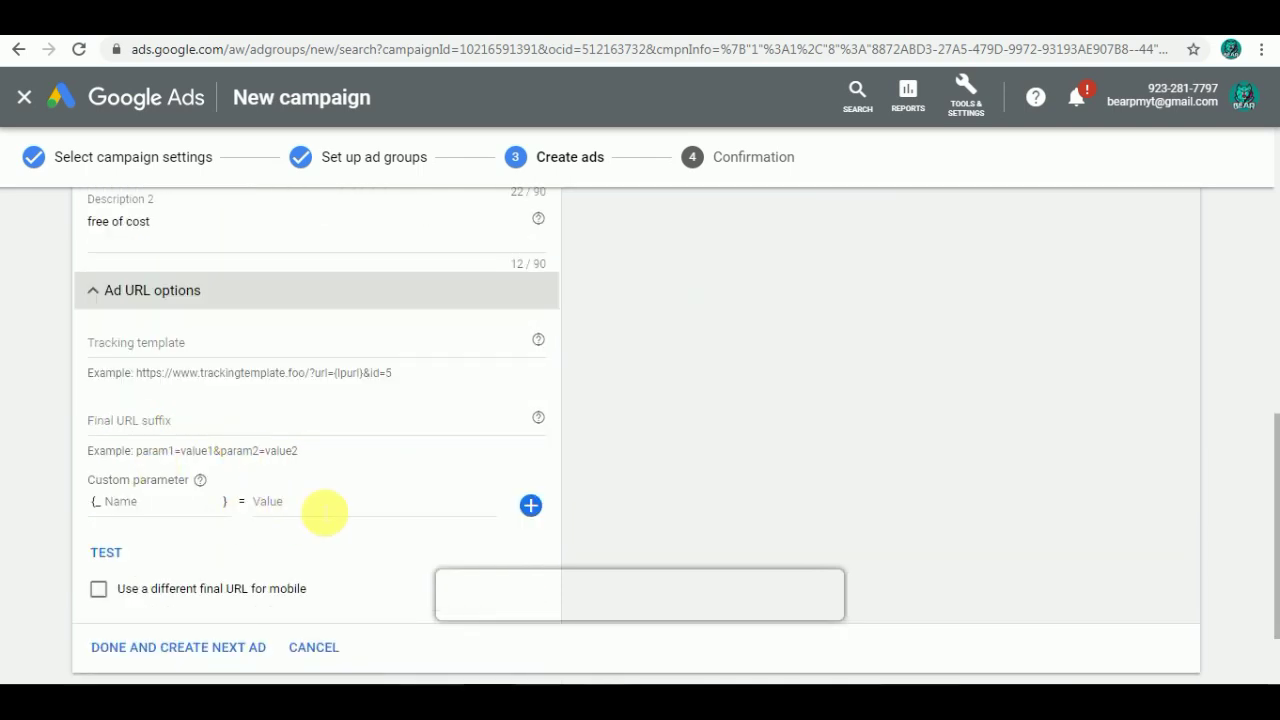
scroll(325, 510, down, 1)
scroll(340, 466, up, 5)
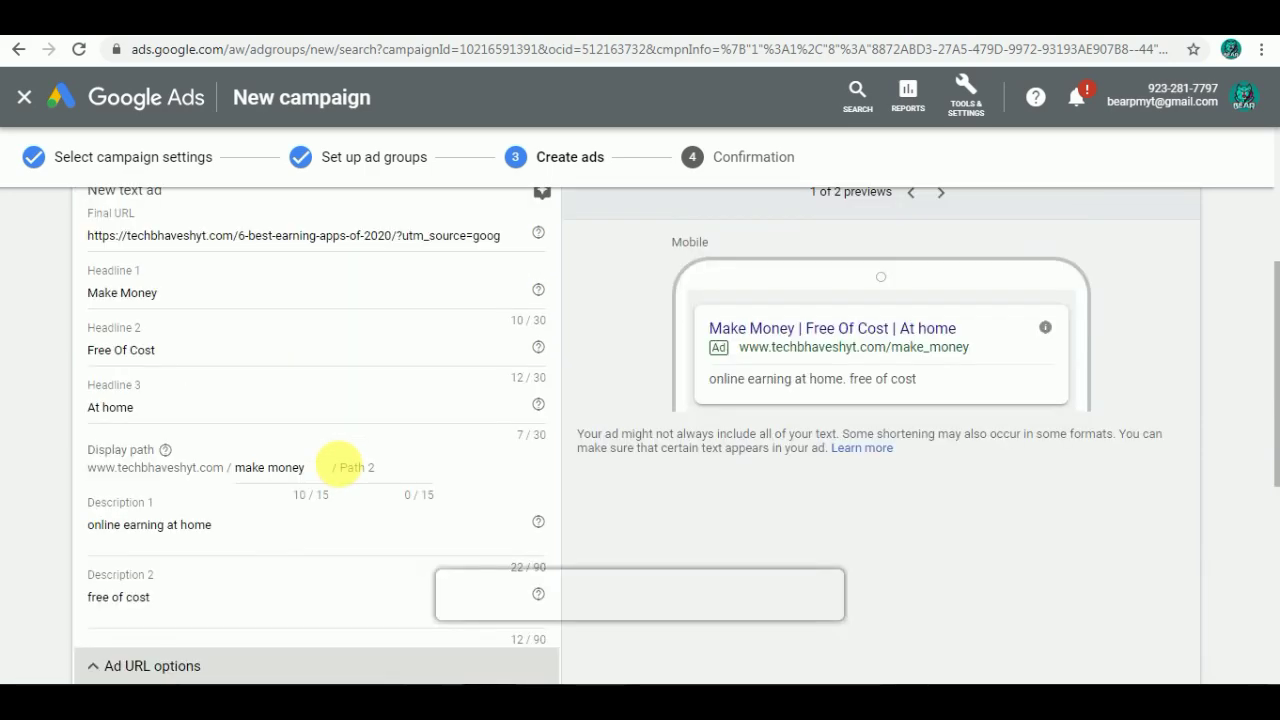
scroll(340, 466, up, 1)
scroll(266, 434, up, 1)
scroll(266, 434, down, 1)
scroll(265, 432, down, 2)
scroll(263, 434, up, 4)
Save the text ad and continue through the confirmation summary to the finished Blog campaign
scroll(370, 486, down, 5)
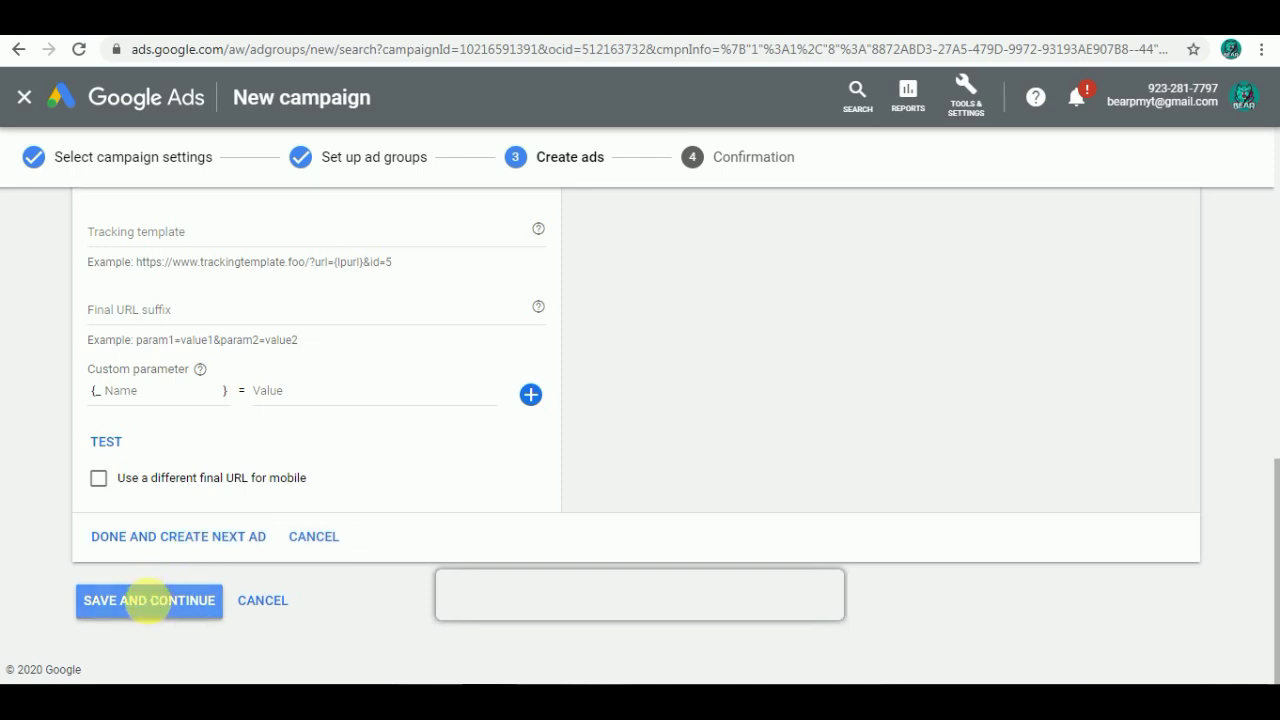
click(148, 600)
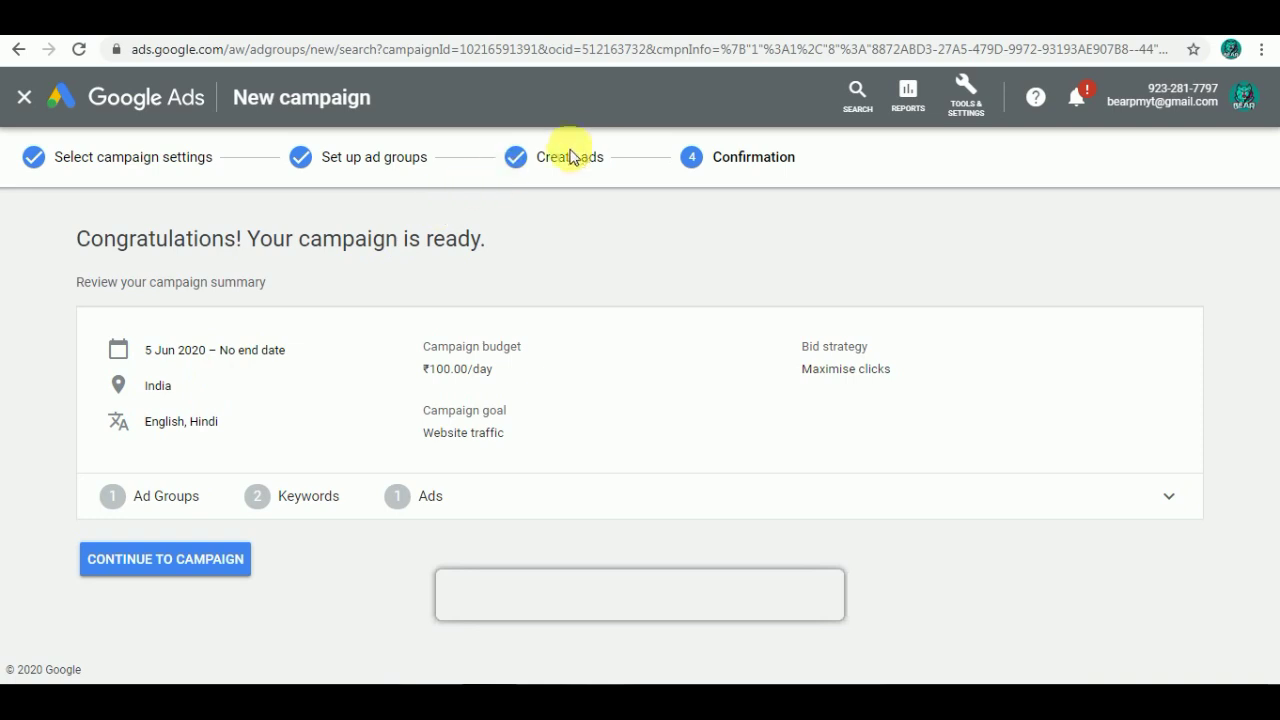
click(149, 568)
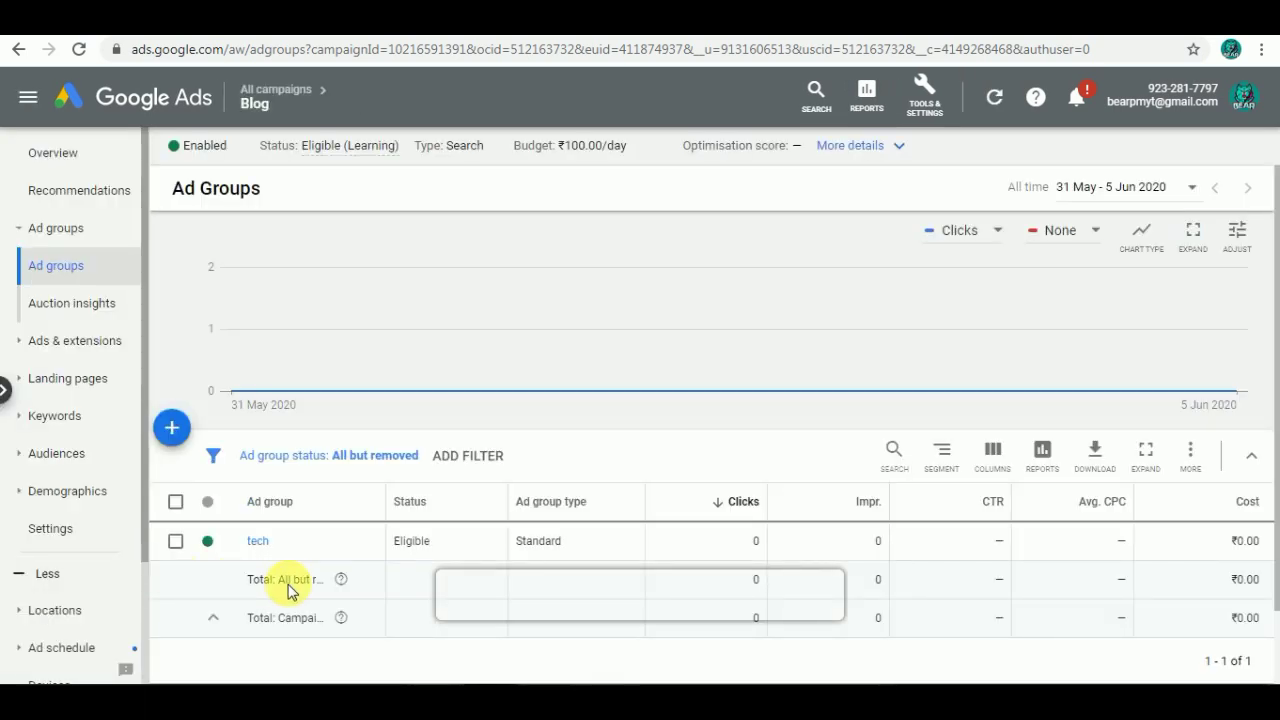
In the tech ad group, set a new max CPC bid of ₹0.25 for the keyword "how to make money" and apply it
click(258, 542)
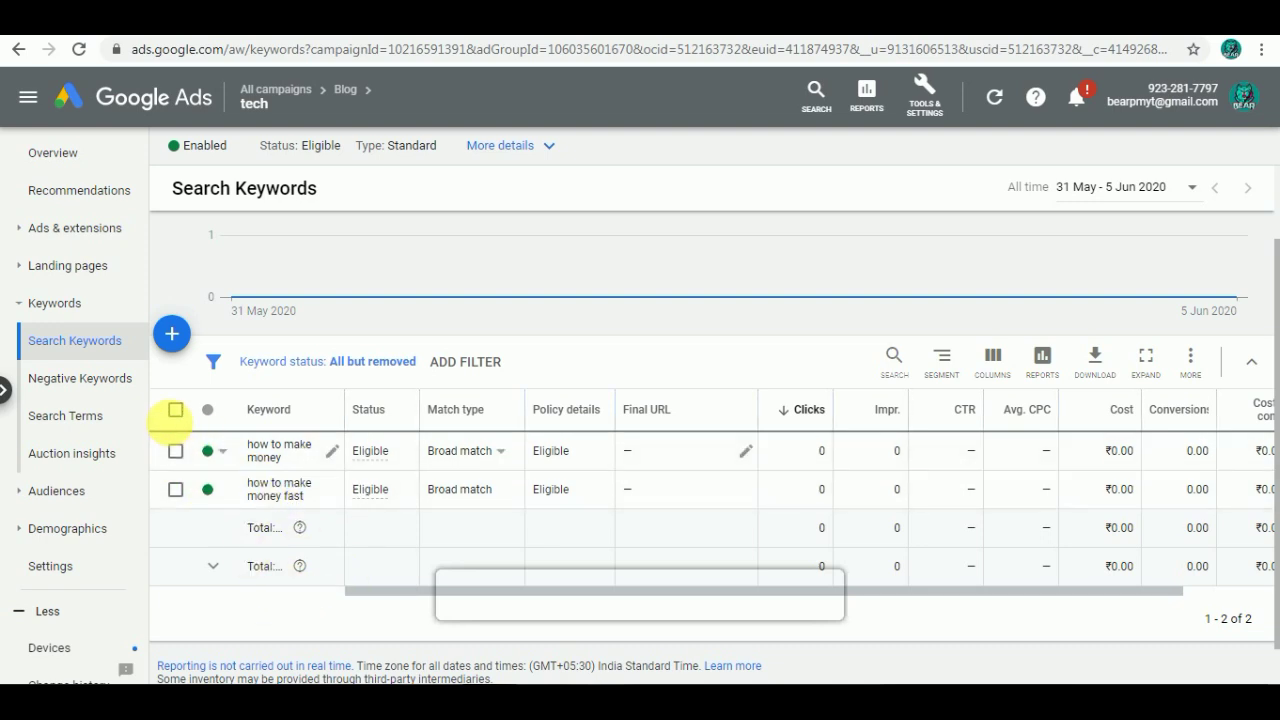
click(176, 451)
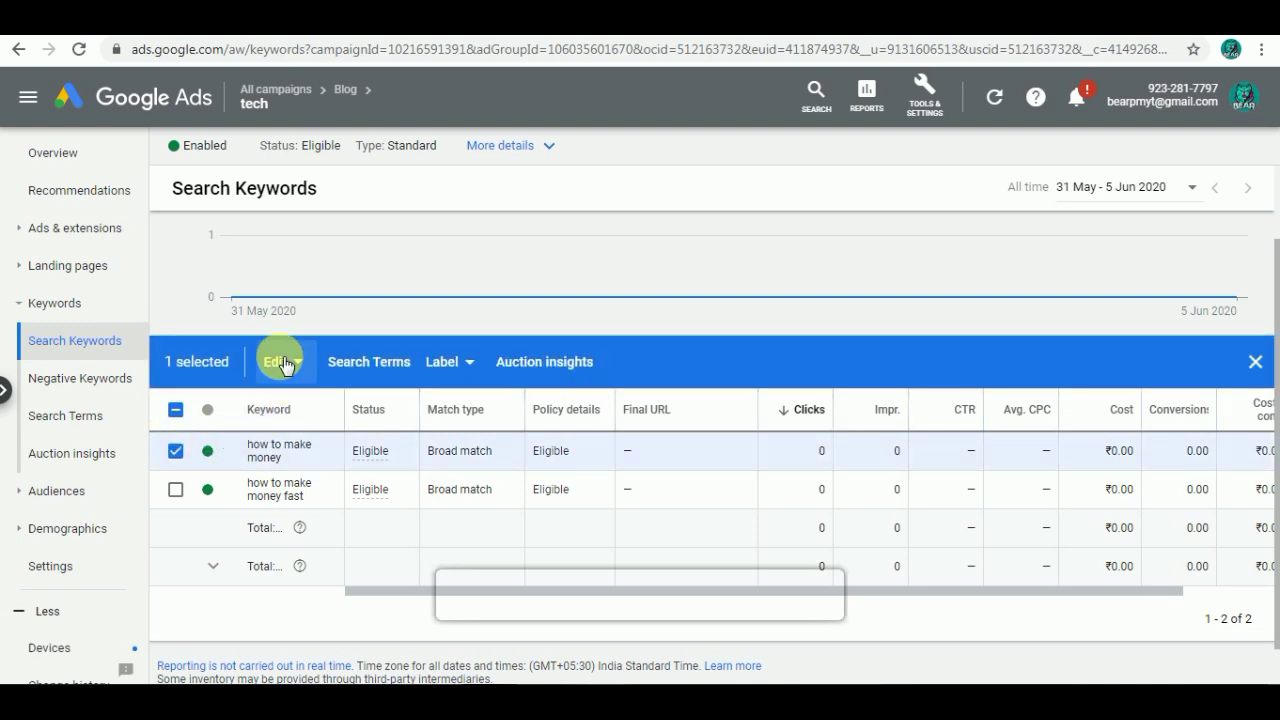
click(277, 361)
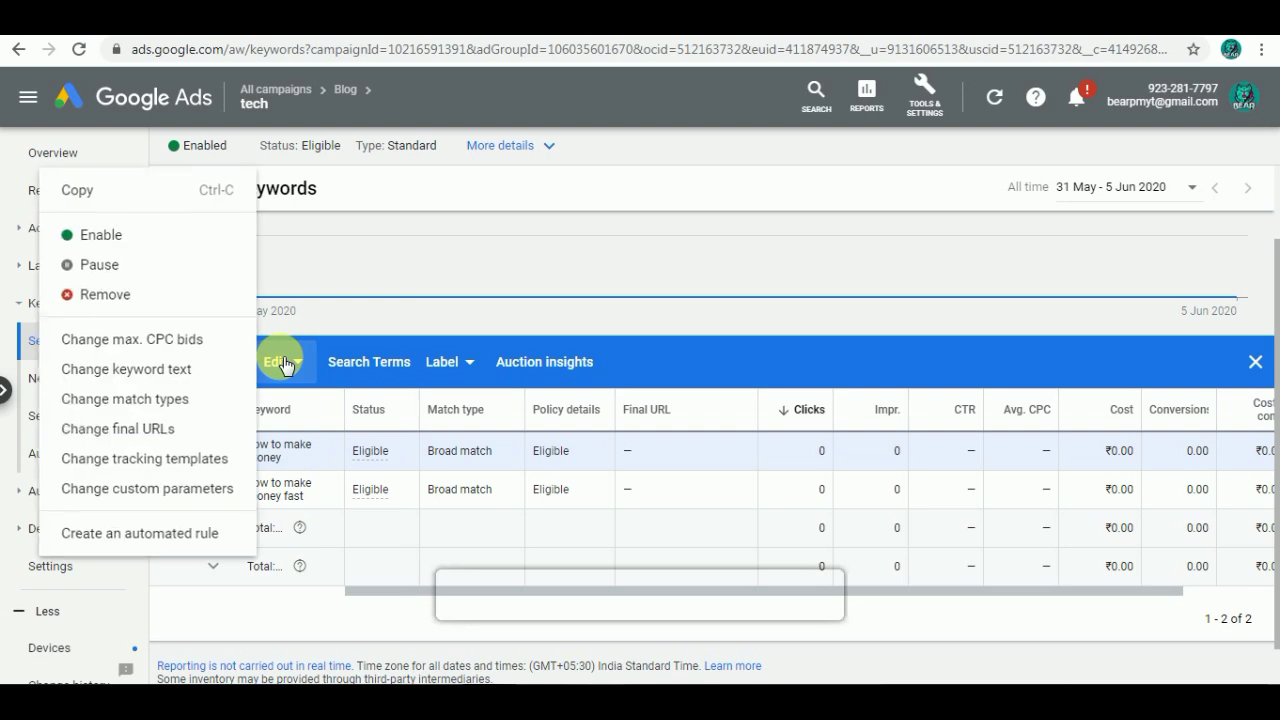
click(152, 341)
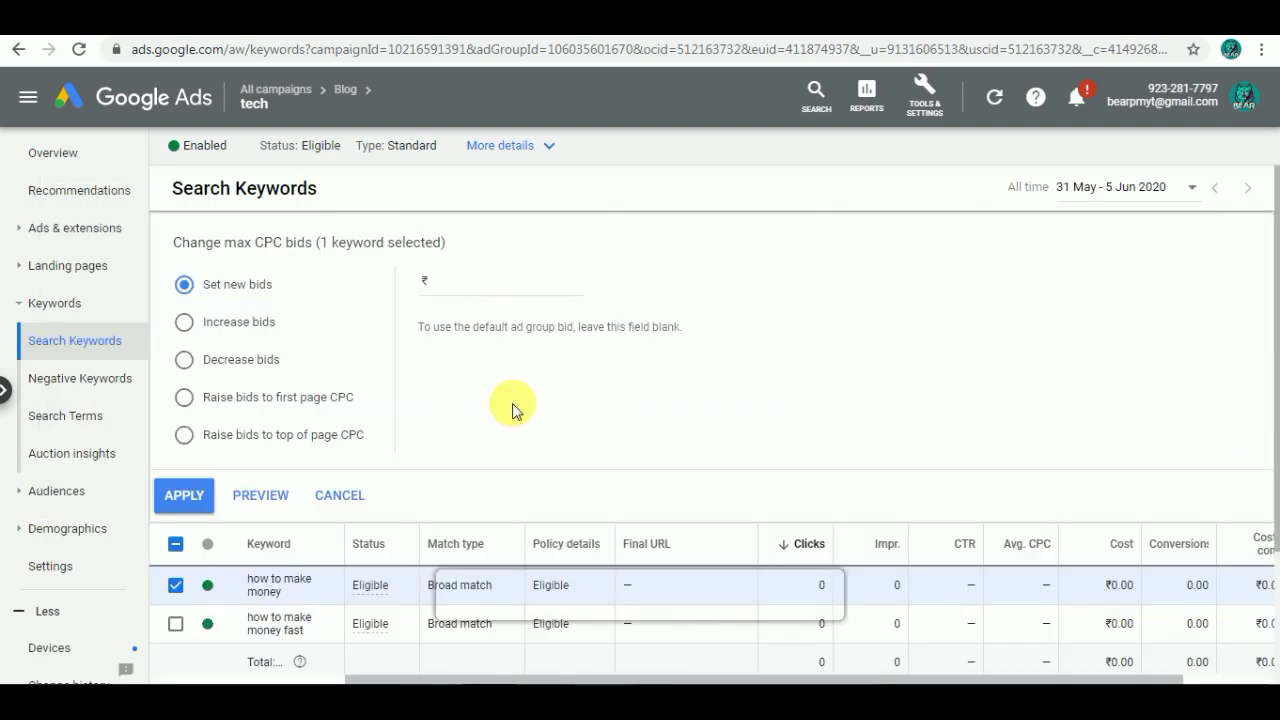
click(468, 287)
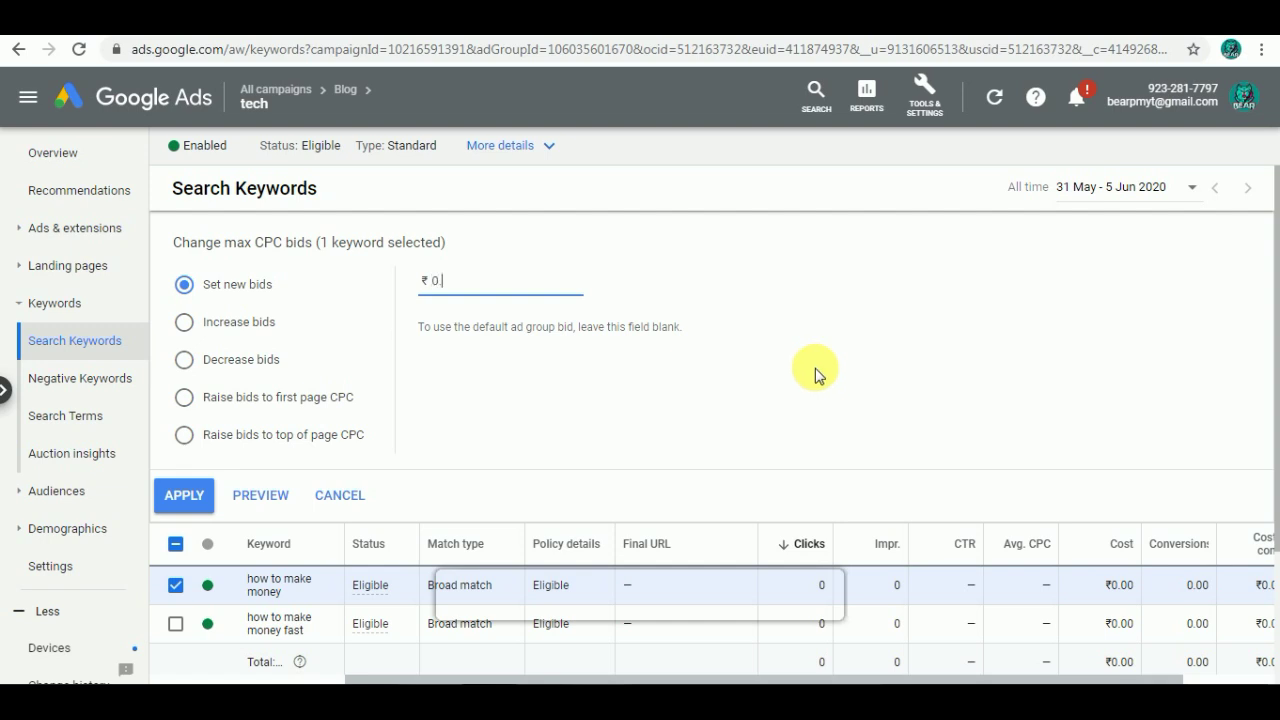
click(183, 497)
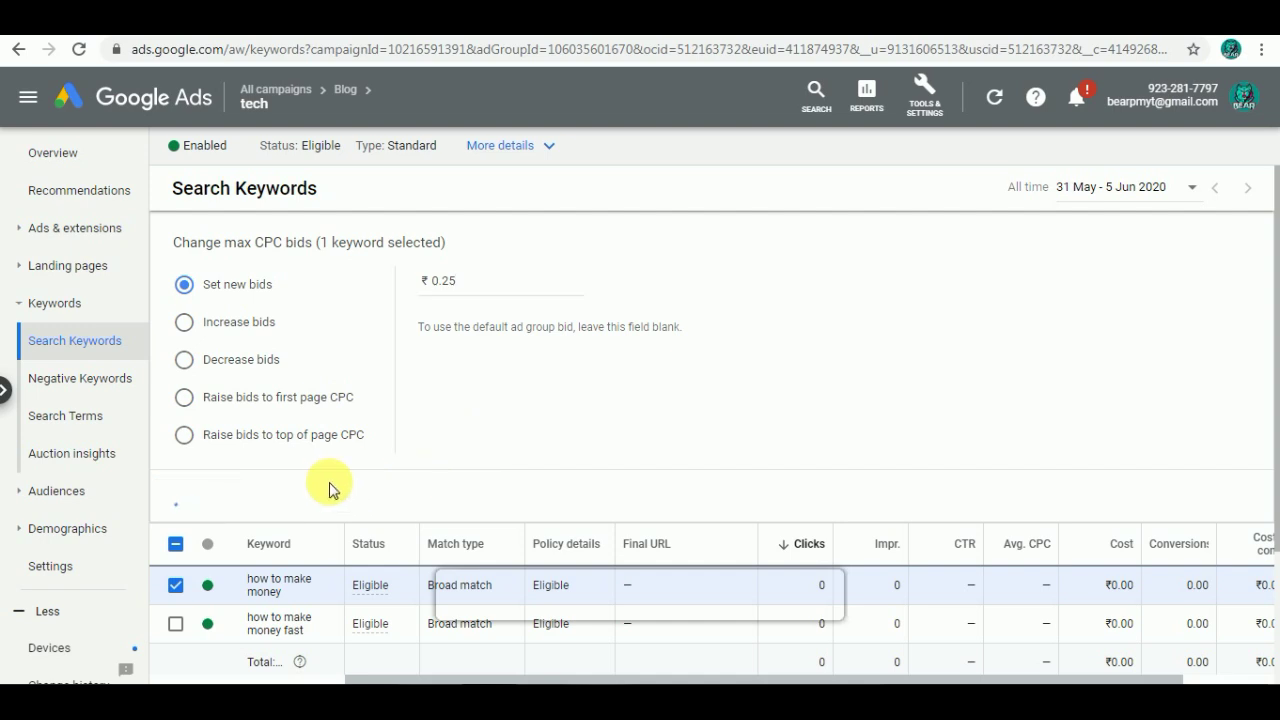